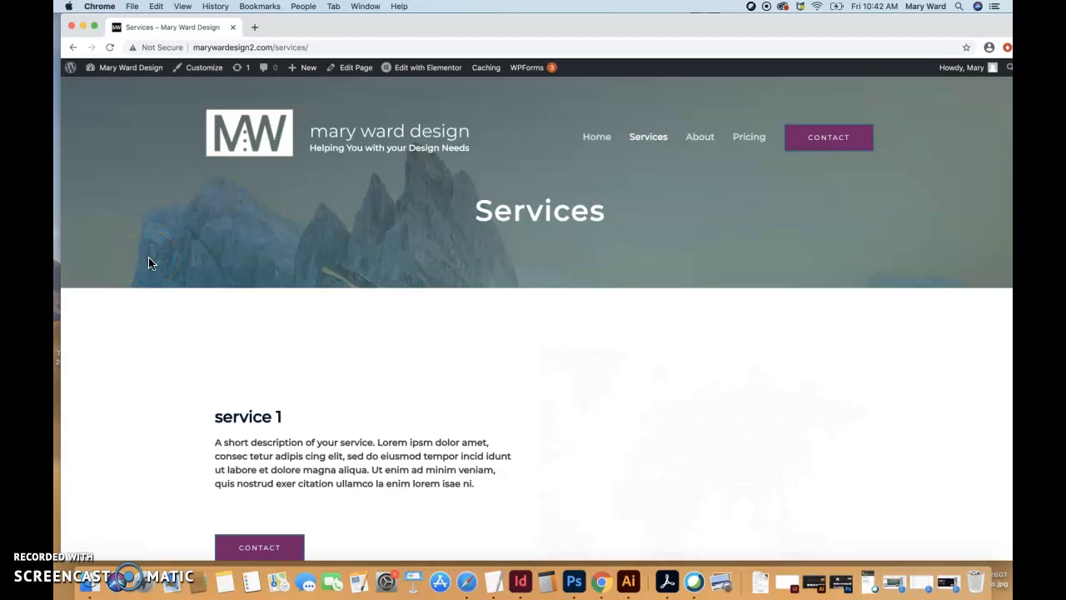
- Review the published Services page, from the header through the three service sections to the f.a.q. list
scroll(203, 393, "down", 5)
scroll(203, 393, "up", 5)
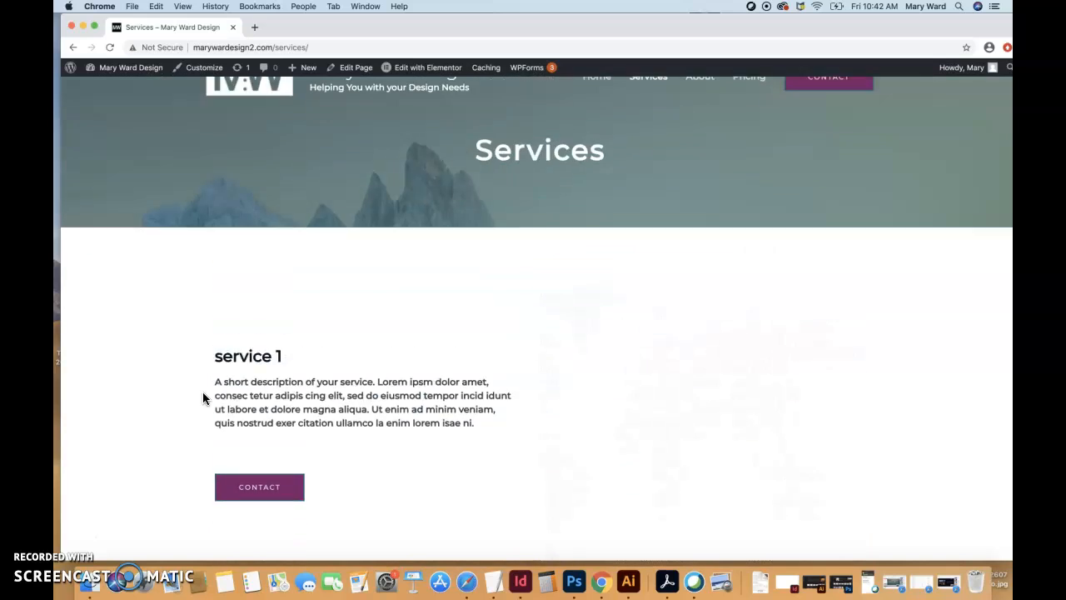
scroll(203, 393, "down", 3)
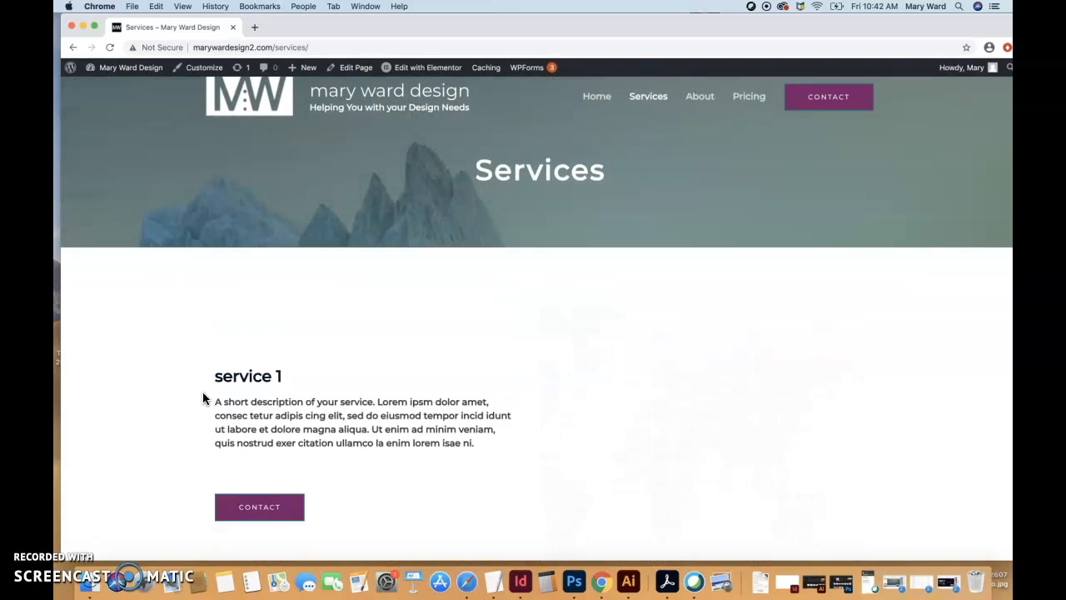
scroll(203, 393, "down", 5)
scroll(203, 393, "up", 2)
scroll(202, 398, "up", 1)
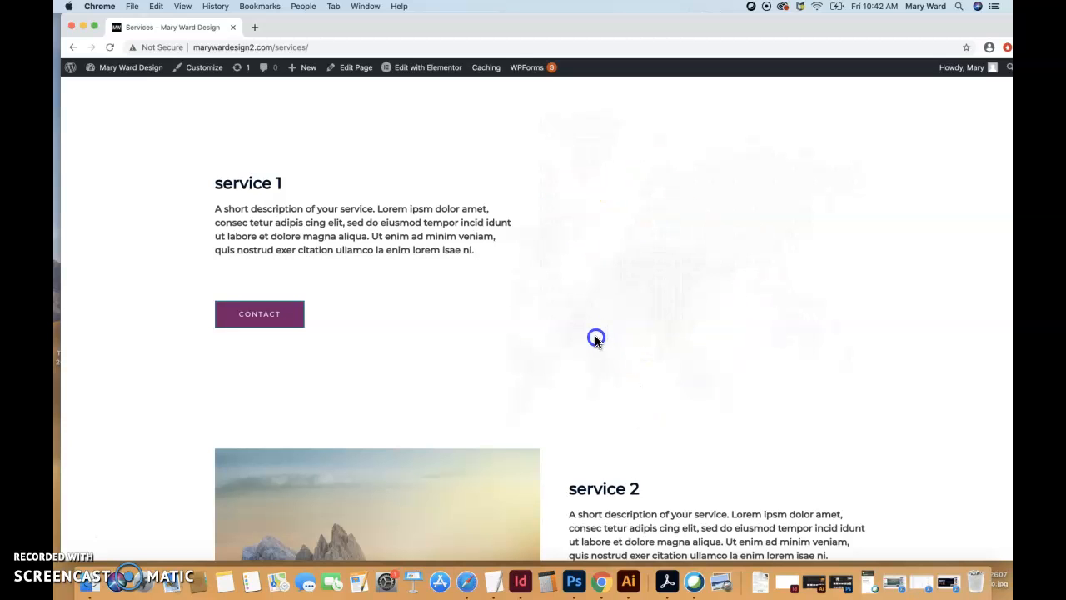
left_click(455, 400)
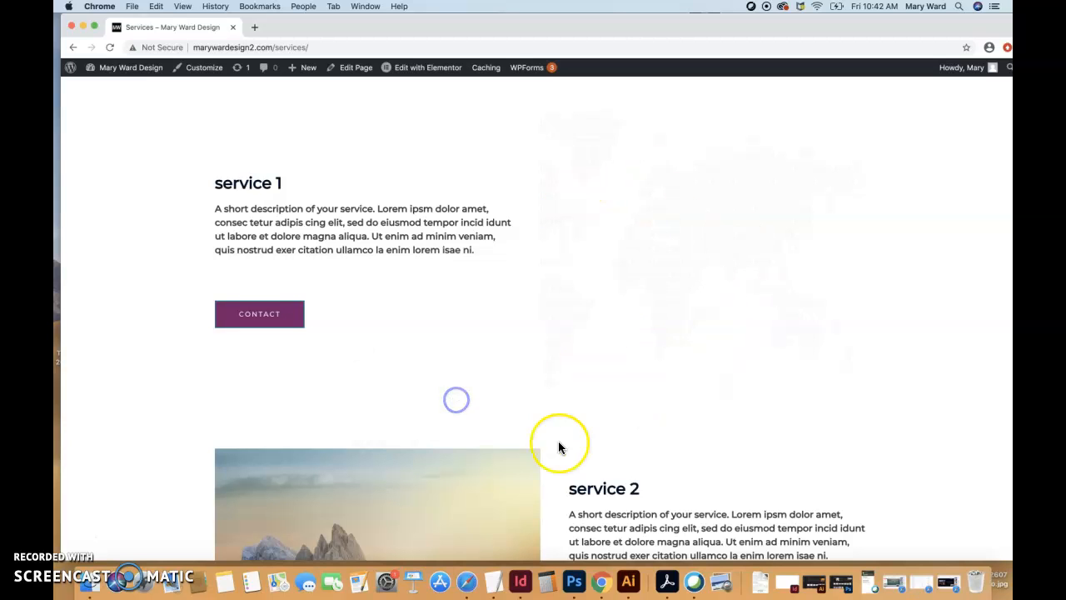
scroll(558, 446, "down", 6)
scroll(556, 443, "up", 2)
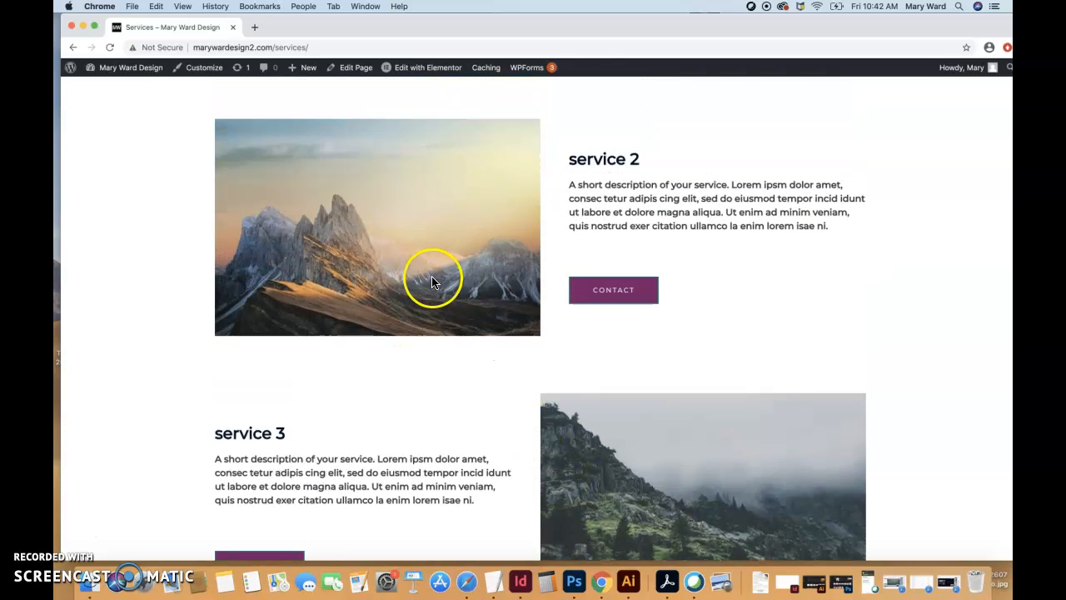
scroll(695, 381, "down", 3)
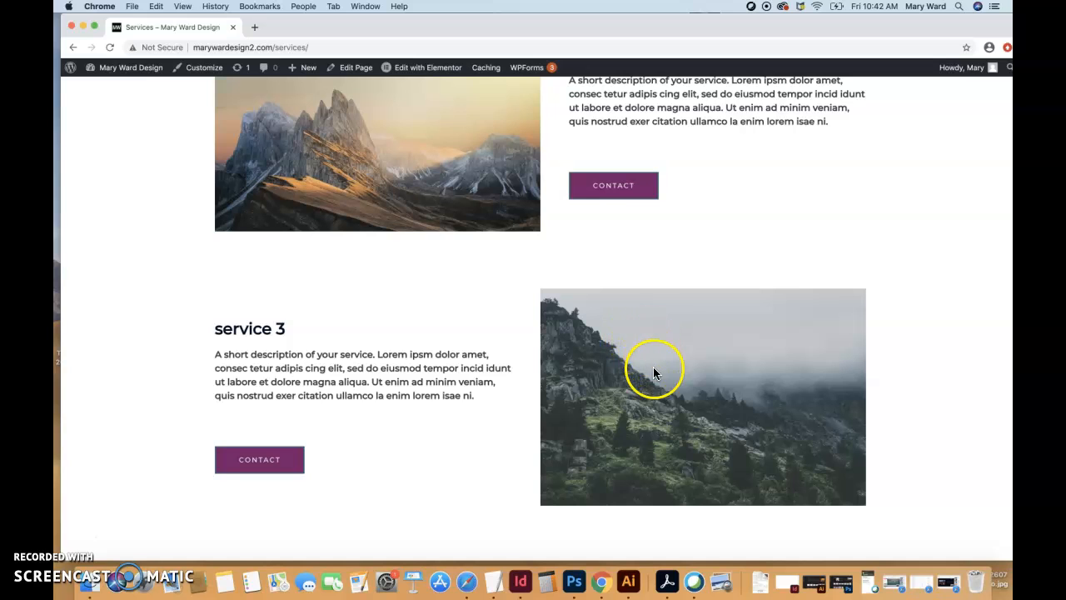
scroll(344, 400, "down", 5)
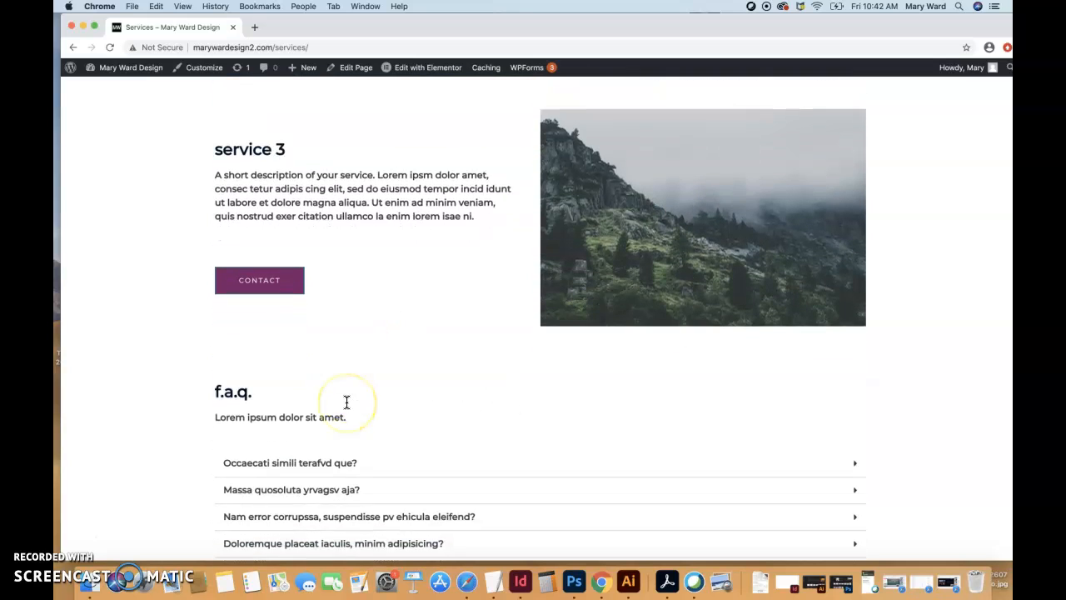
scroll(346, 402, "down", 1)
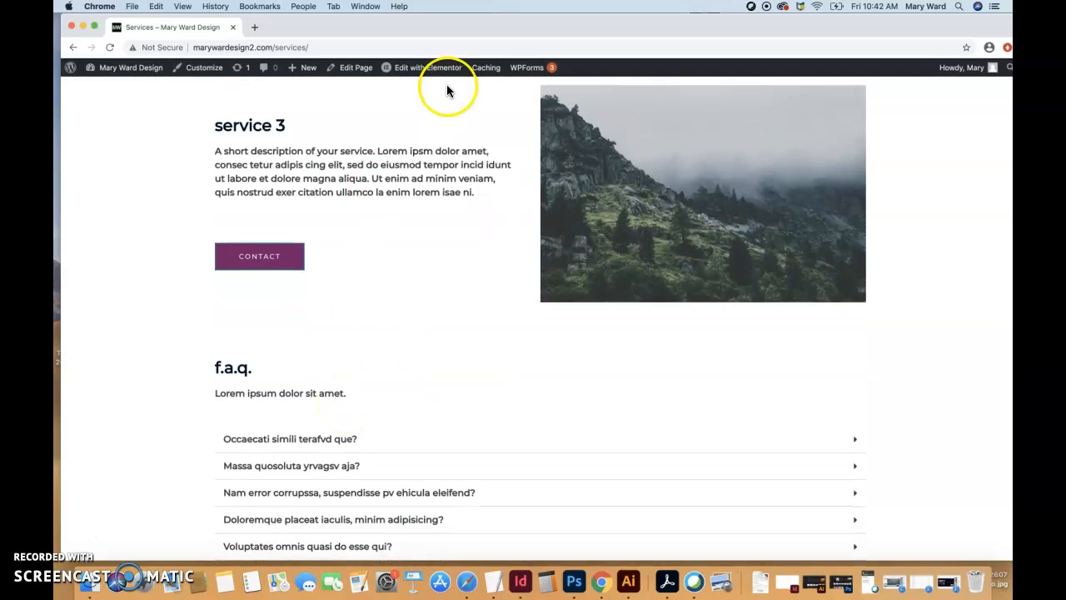
- Open the Services page for editing in Elementor and add a section with two equal columns below service 3
left_click(425, 73)
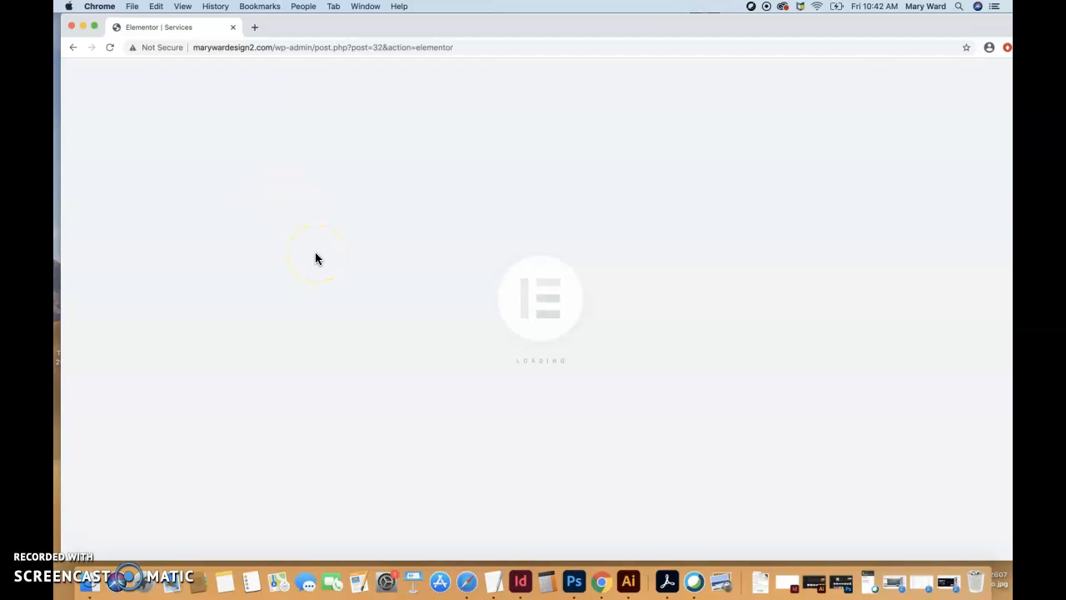
scroll(475, 389, "down", 10)
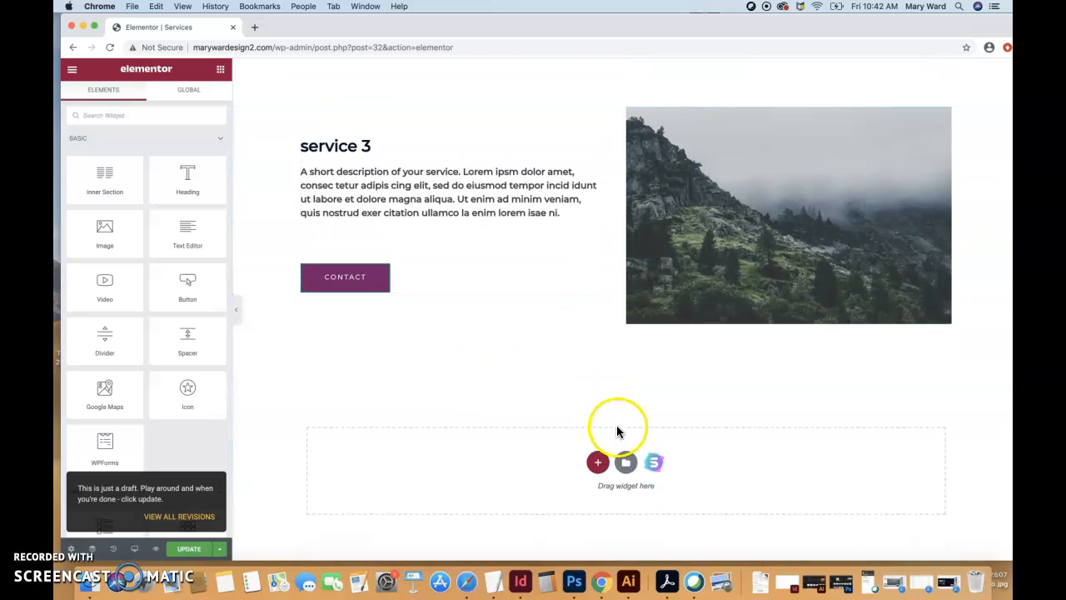
scroll(561, 391, "up", 5)
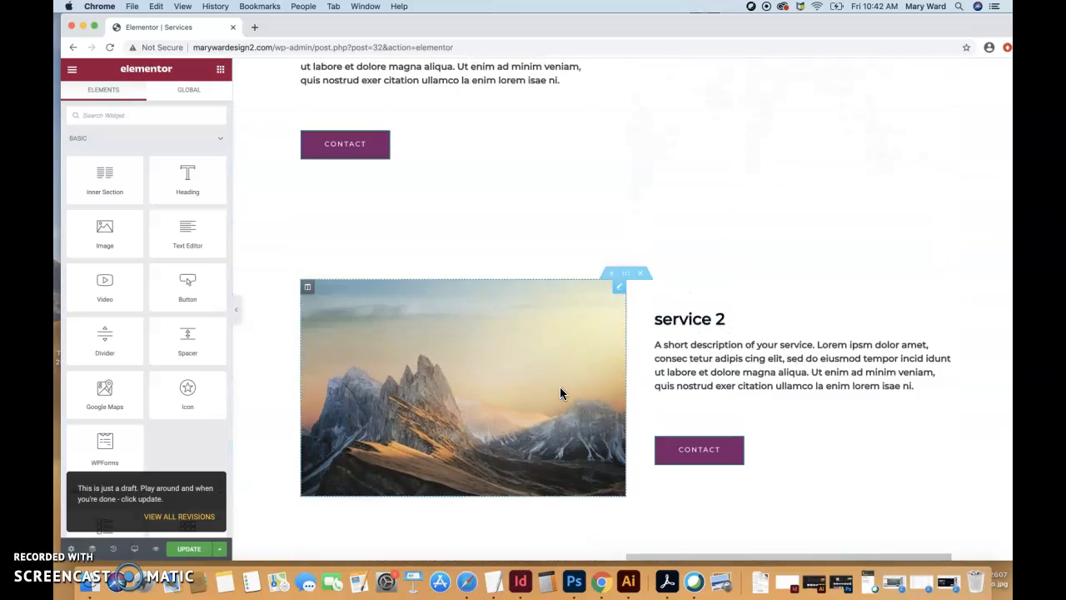
scroll(560, 391, "down", 5)
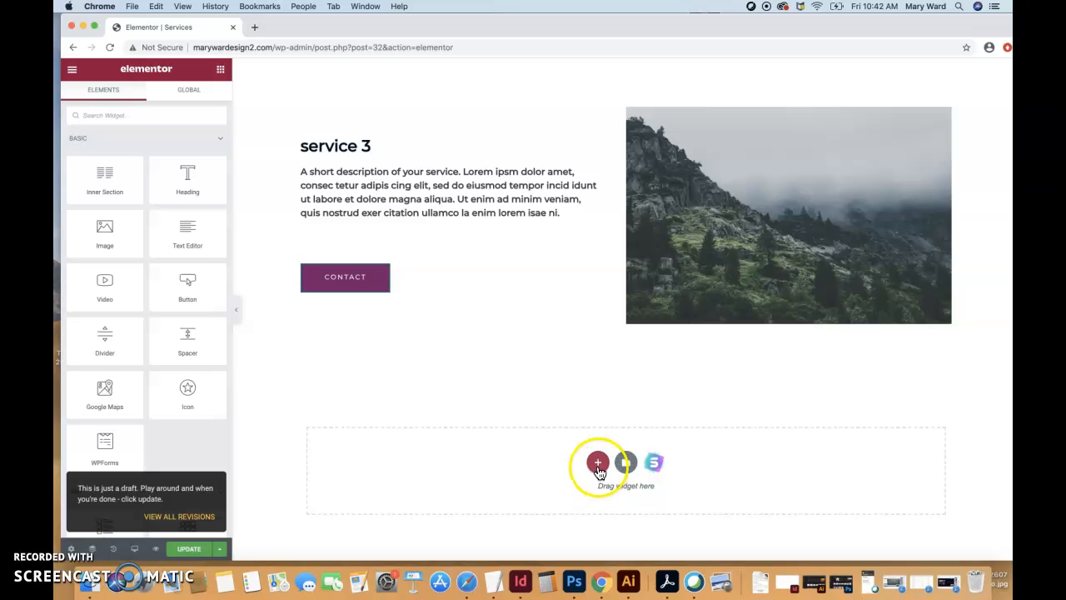
scroll(594, 356, "up", 5)
scroll(597, 349, "up", 5)
scroll(596, 349, "down", 10)
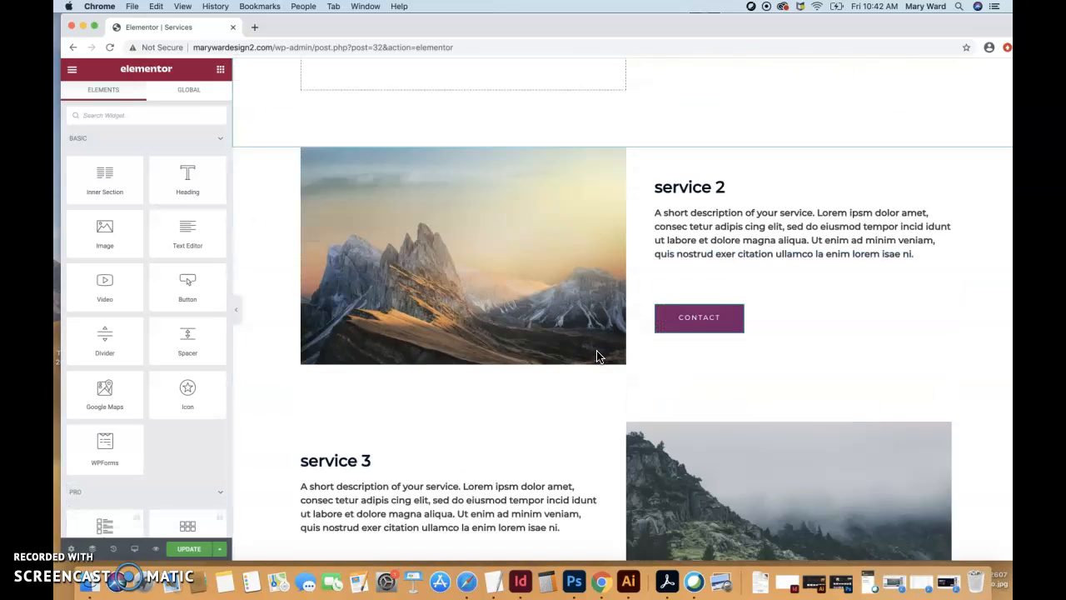
left_click(597, 462)
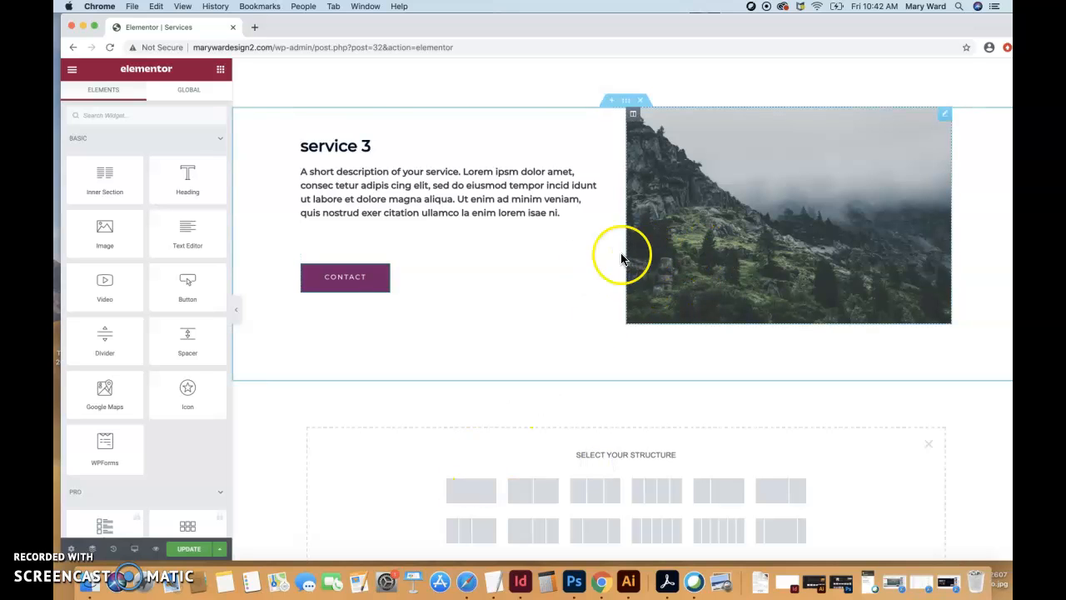
left_click(534, 492)
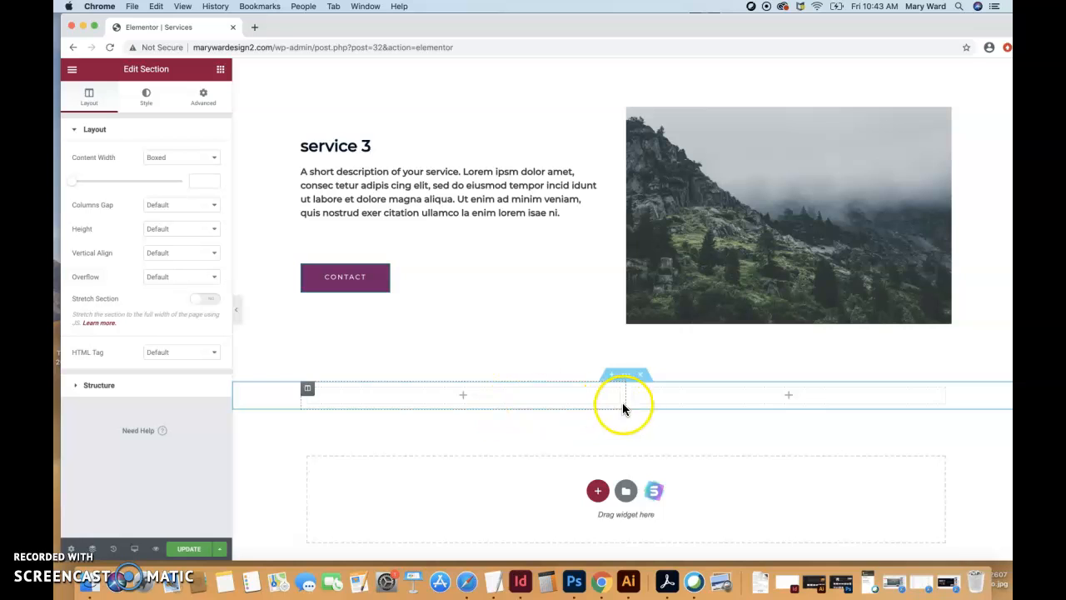
- Add a Heading widget to the new section's right column and a Text Editor widget beneath it
left_click(221, 73)
left_click_drag(186, 172, 750, 402)
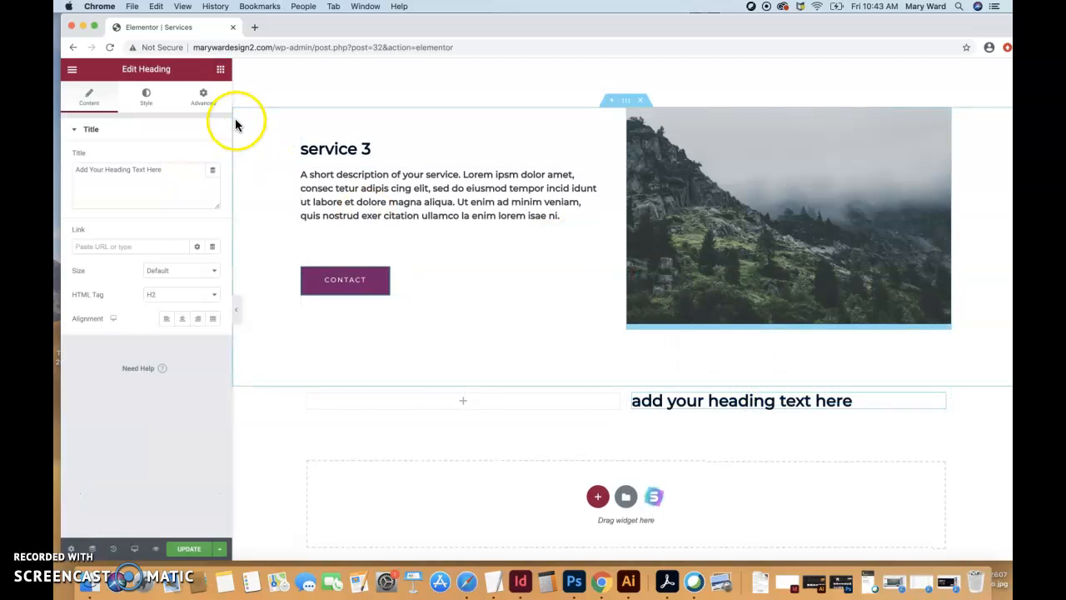
left_click(219, 72)
left_click_drag(187, 227, 691, 412)
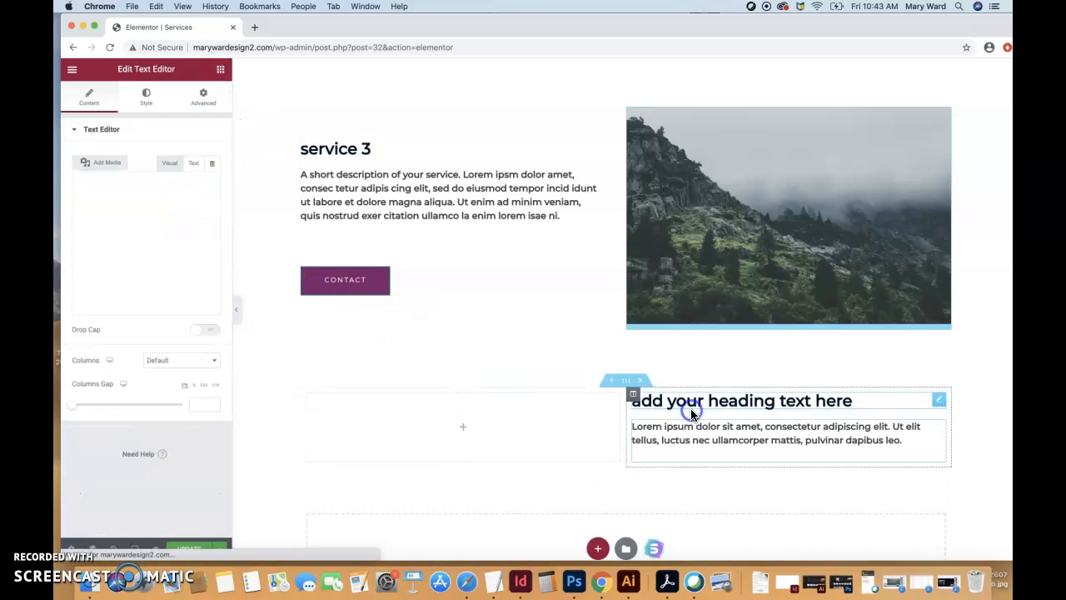
- Place an Image widget in the empty left column of the new section
left_click(220, 69)
left_click_drag(135, 227, 400, 440)
scroll(588, 441, "down", 2)
scroll(591, 450, "down", 1)
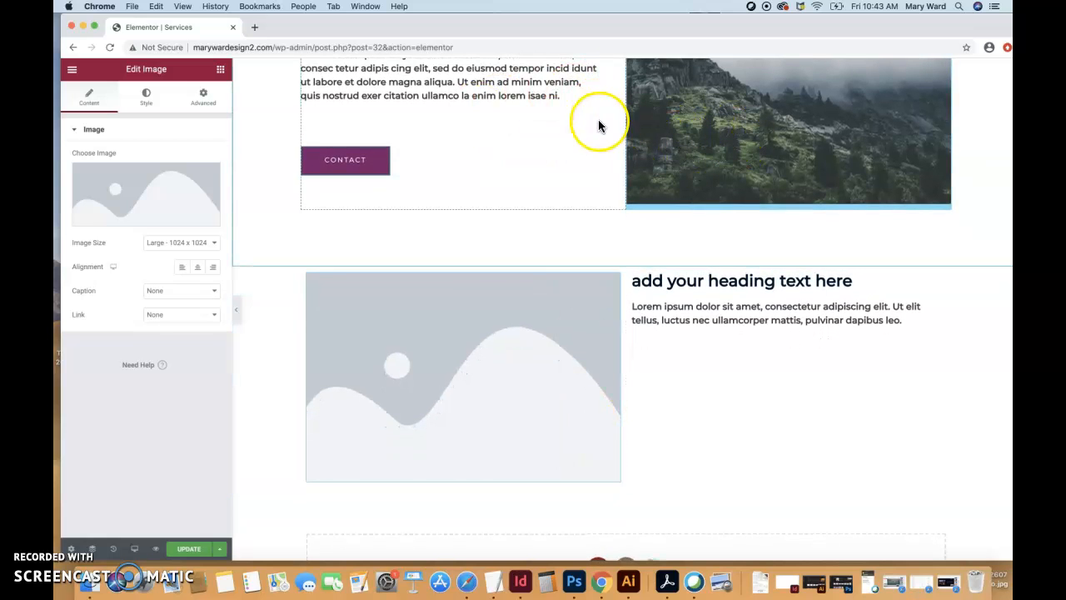
- Delete the Contact button from the service 2 section
scroll(583, 240, "up", 10)
scroll(586, 244, "down", 1)
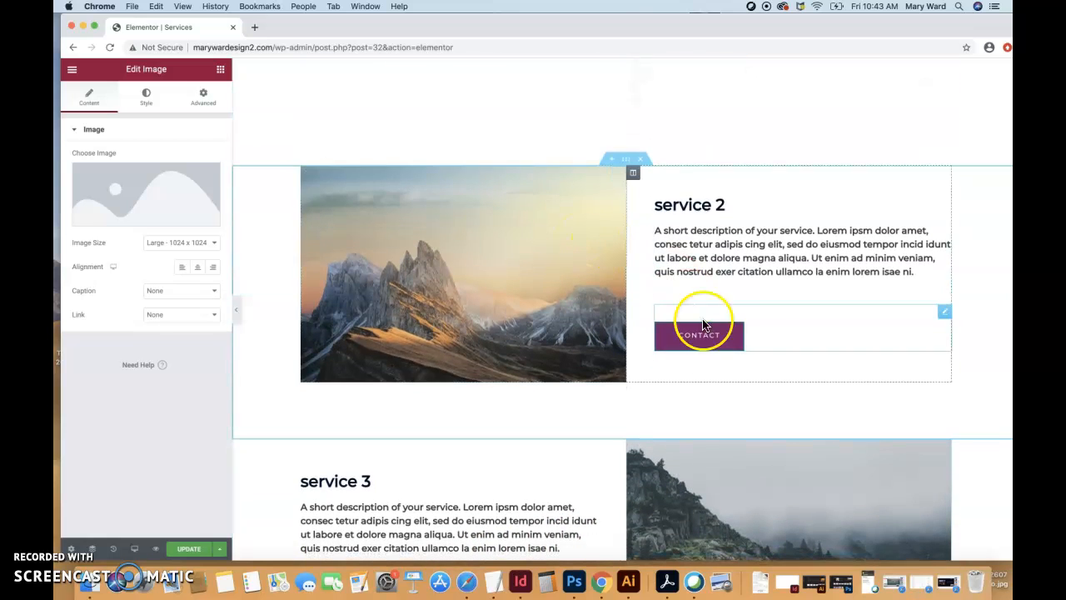
left_click(895, 333)
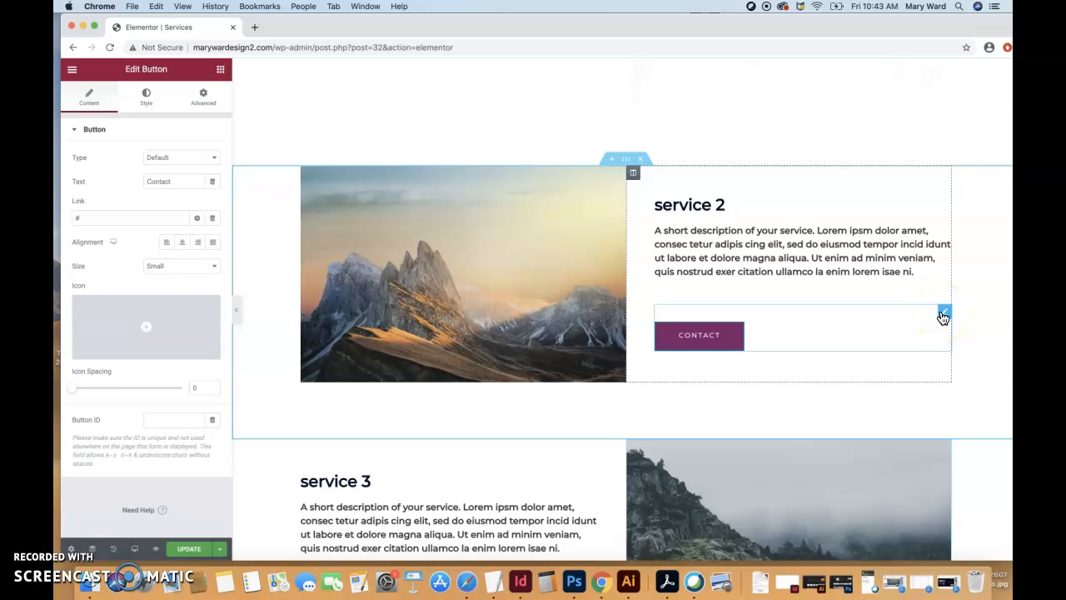
left_click(943, 315)
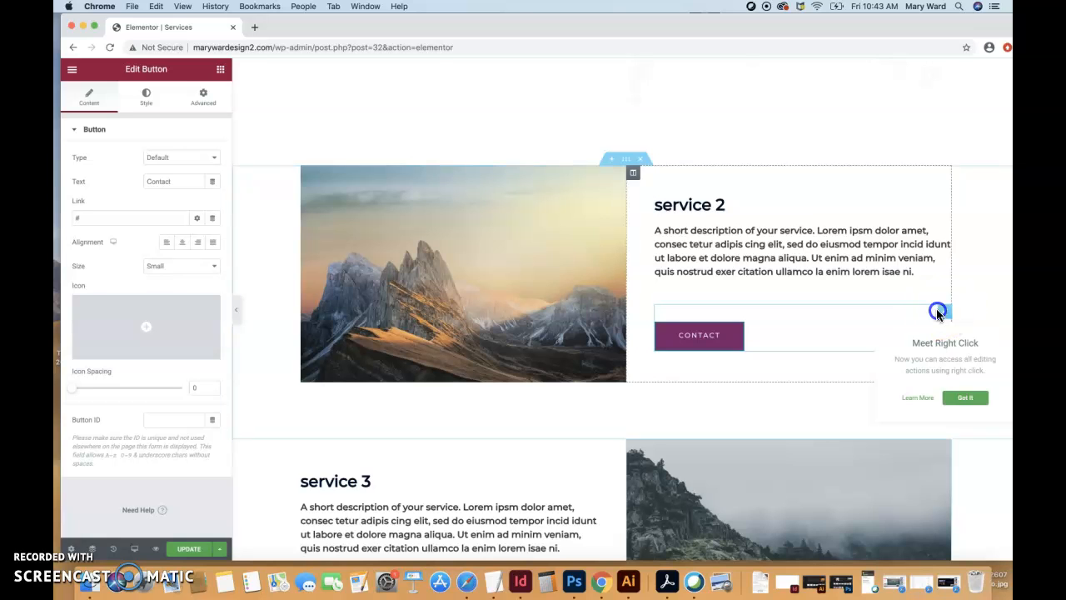
right_click(946, 313)
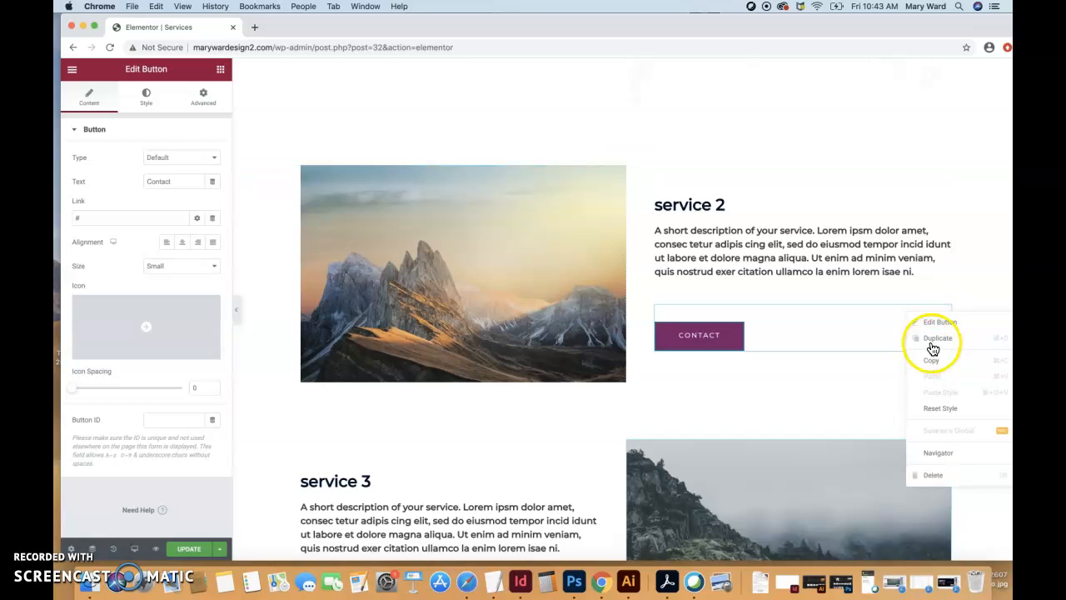
left_click(932, 475)
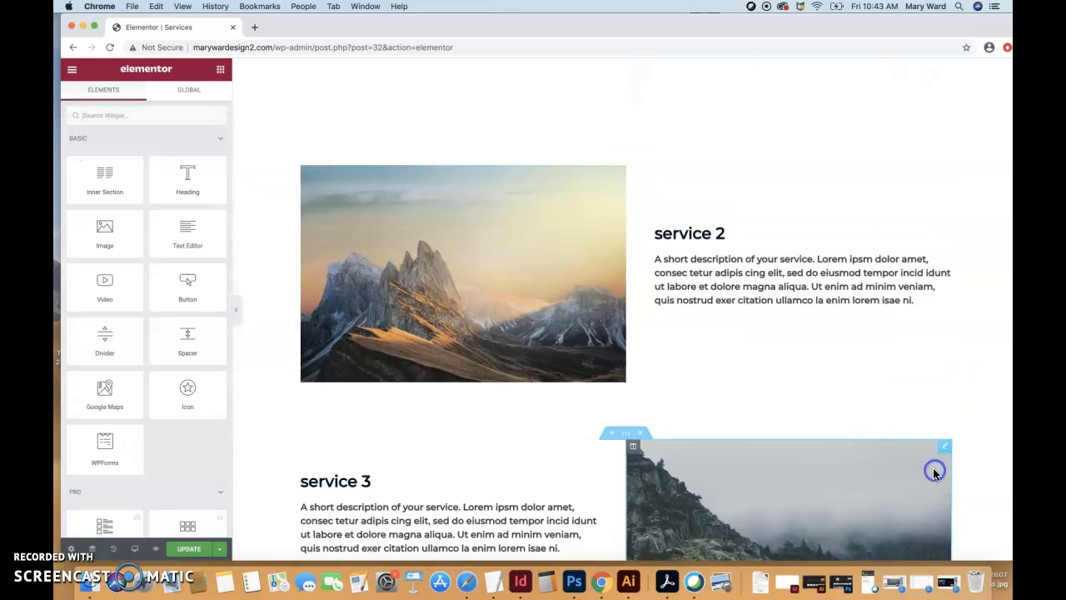
- Delete the Contact button from the service 3 section
scroll(854, 396, "down", 4)
right_click(588, 316)
left_click(596, 478)
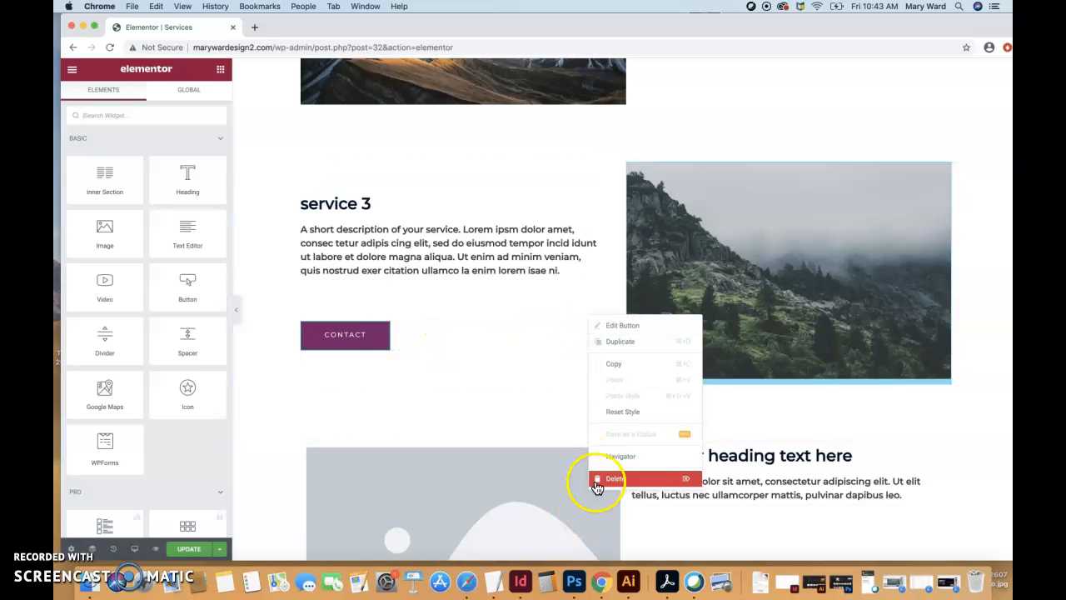
- Delete the Contact button from the service 1 section
scroll(524, 379, "up", 5)
scroll(524, 377, "up", 3)
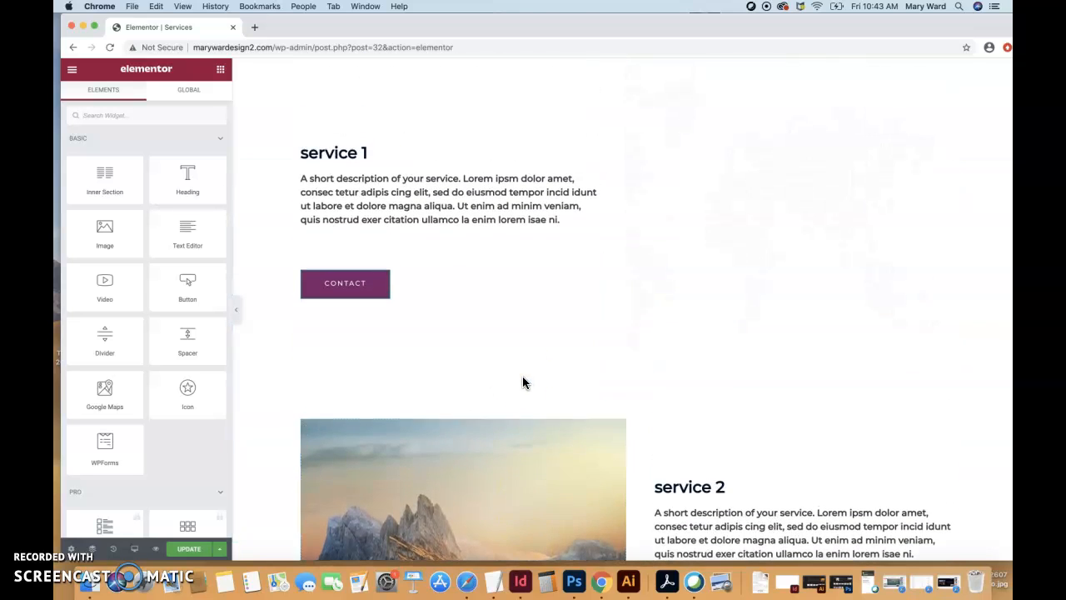
right_click(593, 263)
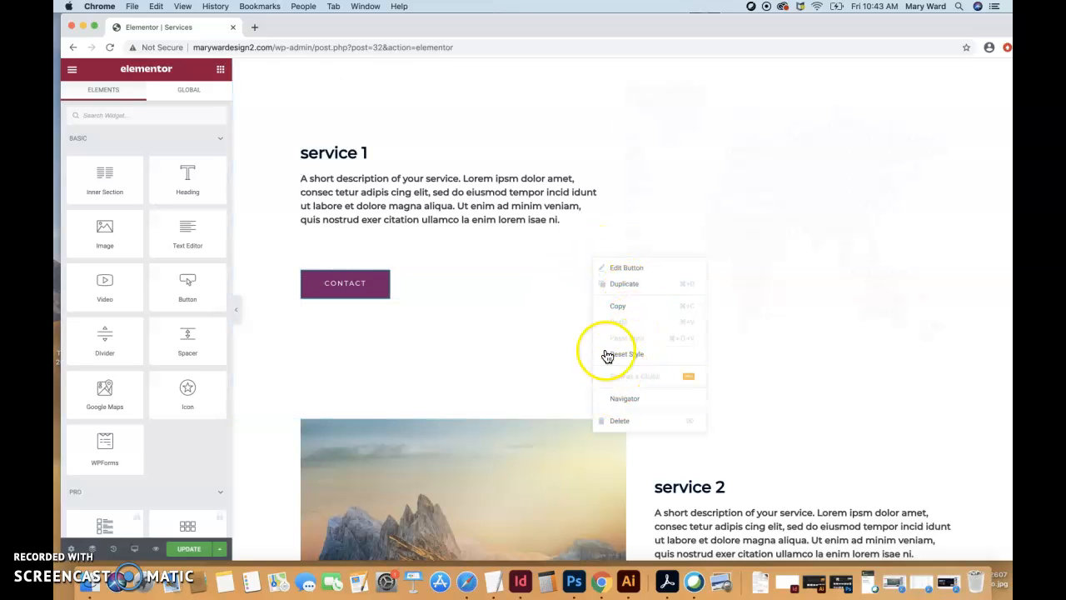
left_click(606, 421)
- Replace the new section's placeholder image with the logo maryWardDesign-1.png from the media library
scroll(548, 324, "down", 10)
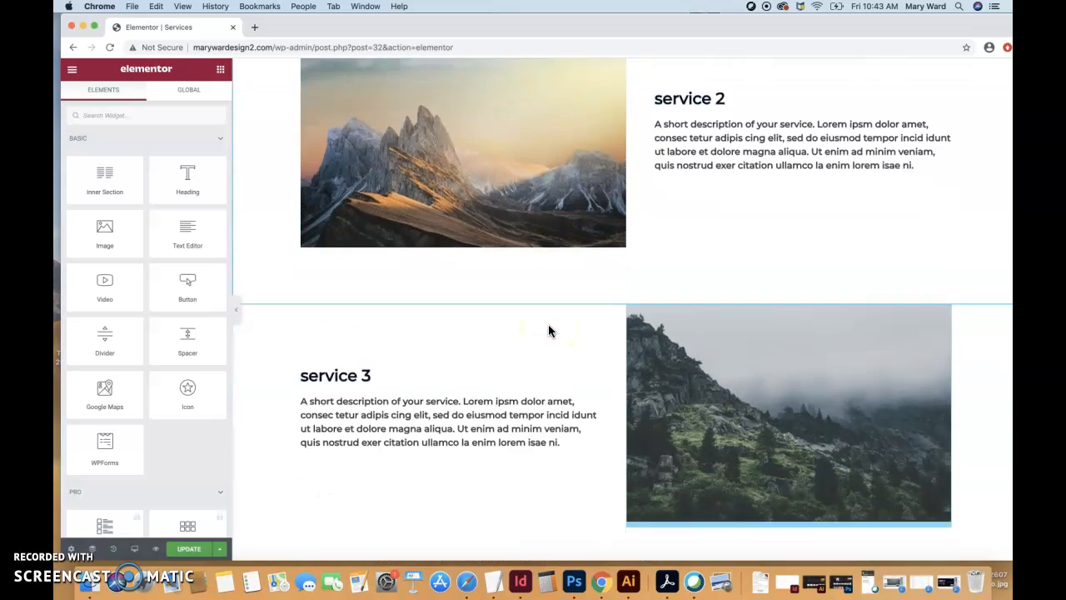
scroll(547, 323, "down", 5)
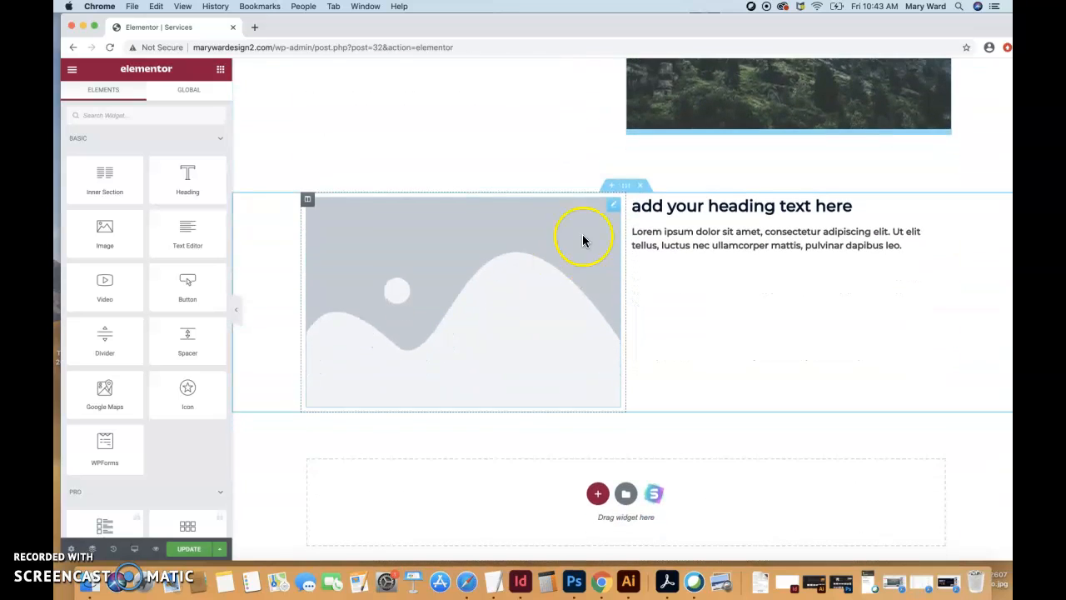
left_click(613, 208)
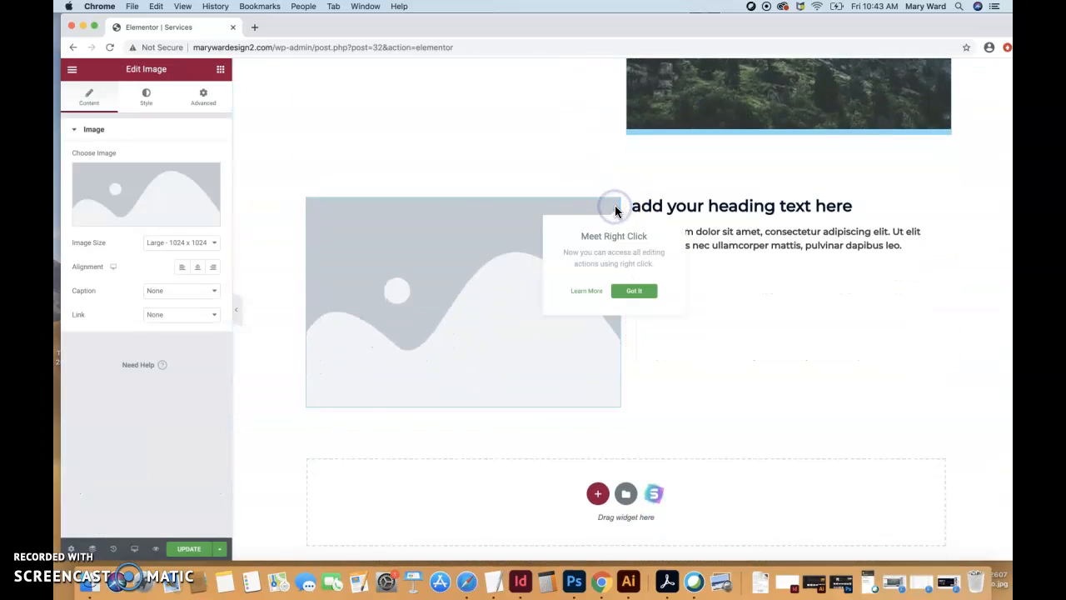
left_click(135, 222)
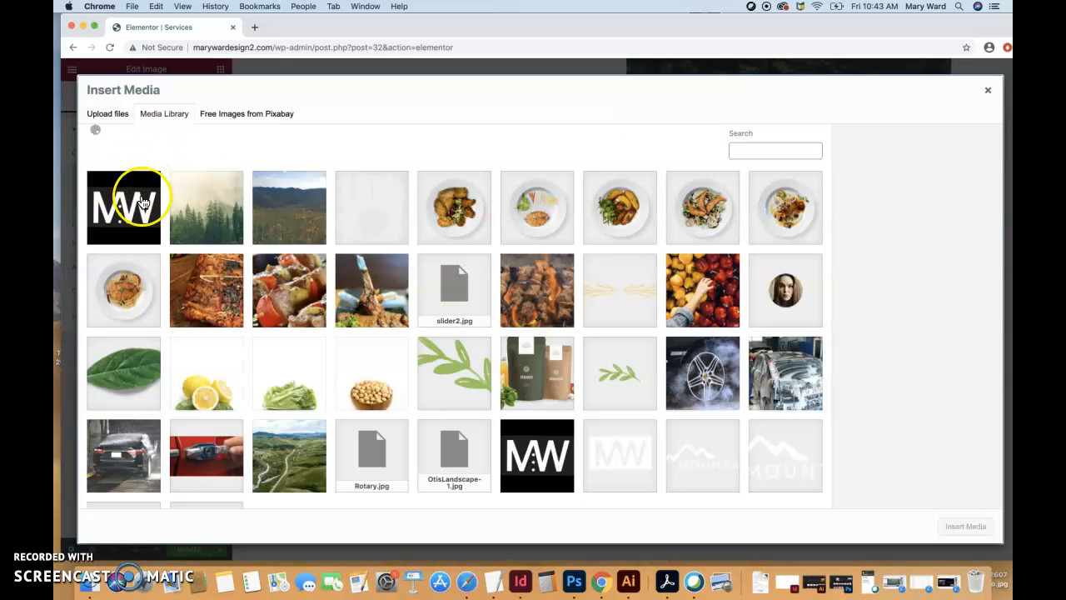
left_click(128, 208)
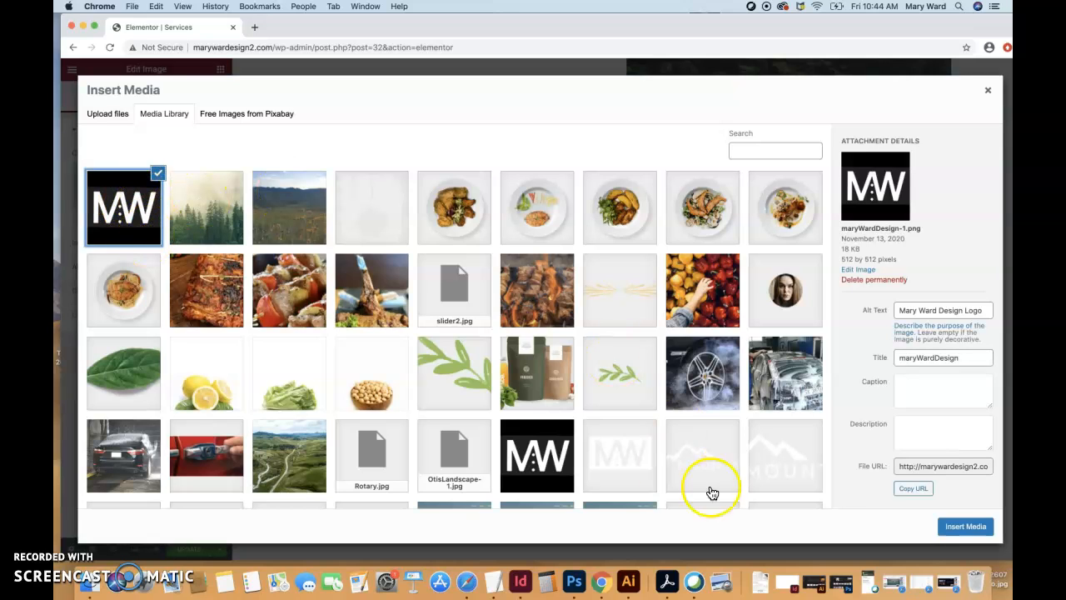
left_click(908, 385)
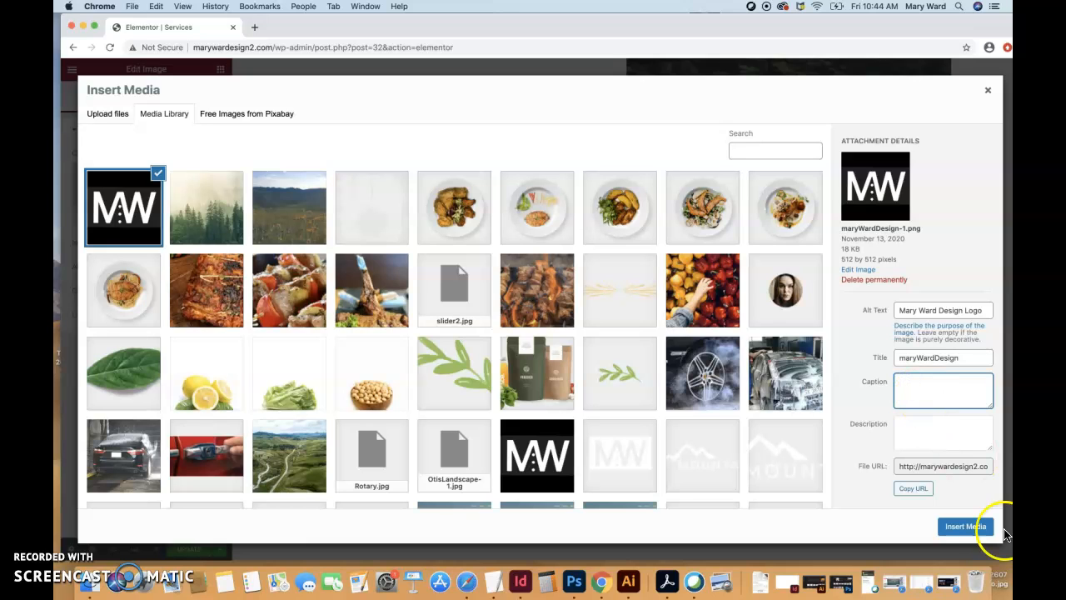
left_click(970, 528)
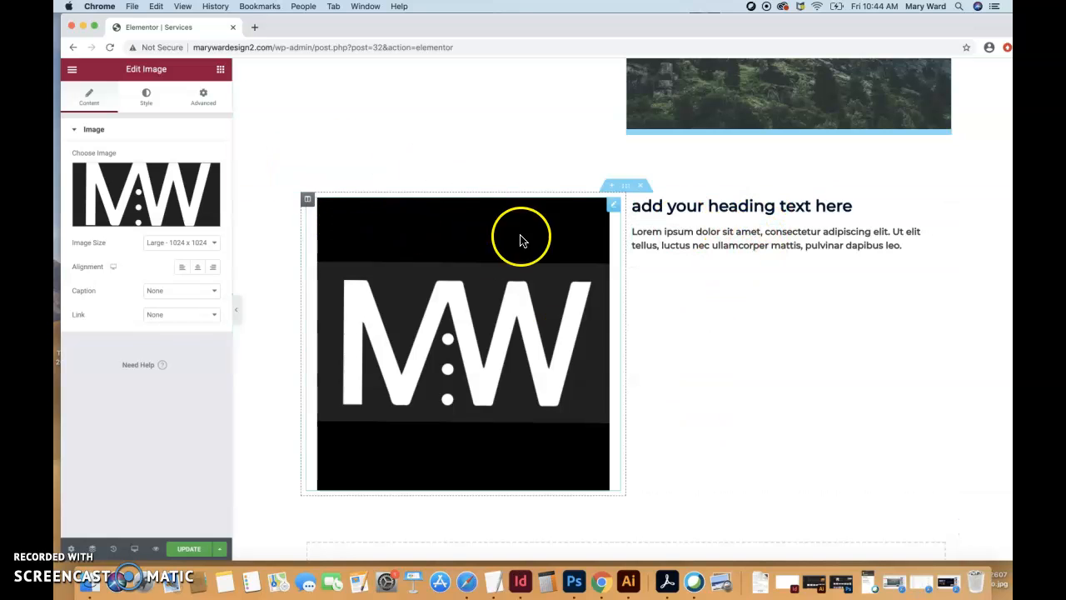
- Replace the placeholder heading beside the logo image with "Mary Ward Design Logo"
left_click(700, 208)
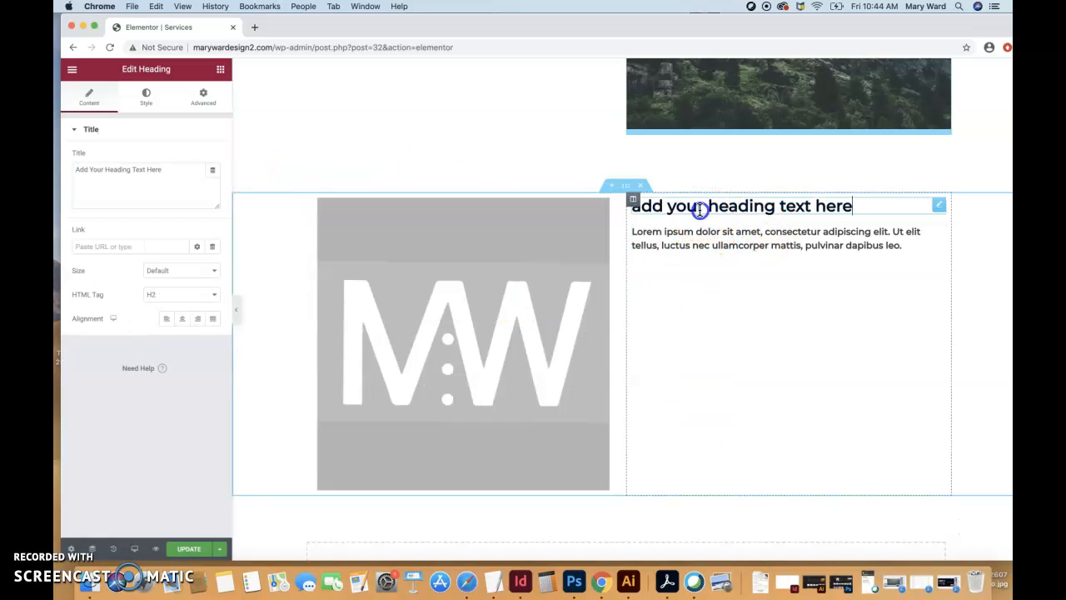
triple_click(699, 209)
type("Mary Ward Design Logo")
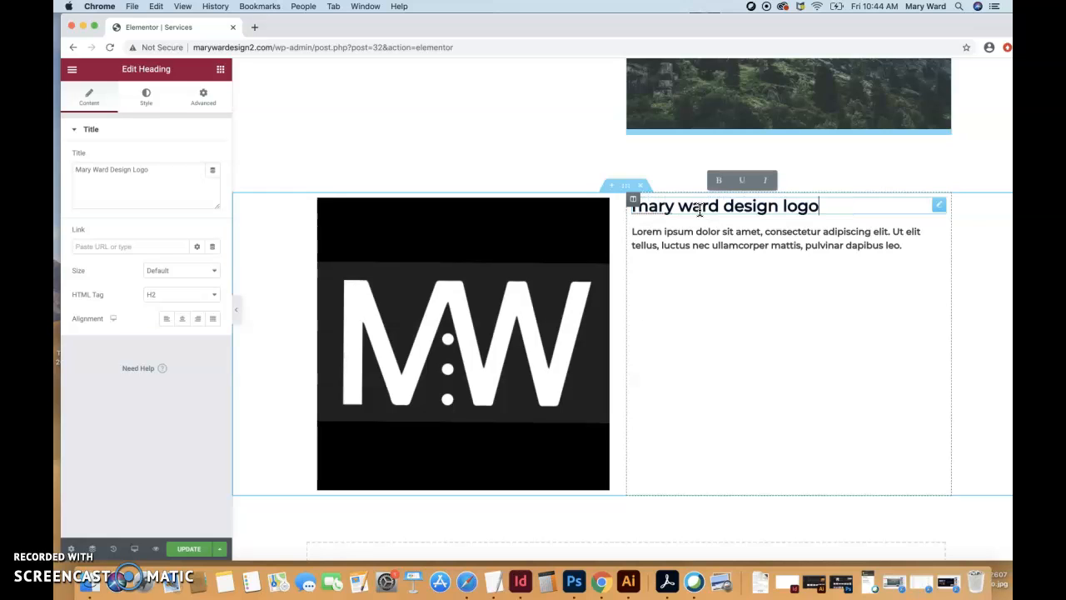
- Set the logo heading's typography transform to Normal so the title keeps its own capitalization
left_click(726, 200)
left_click(103, 173)
left_click(97, 169)
left_click(137, 170)
left_click(80, 169)
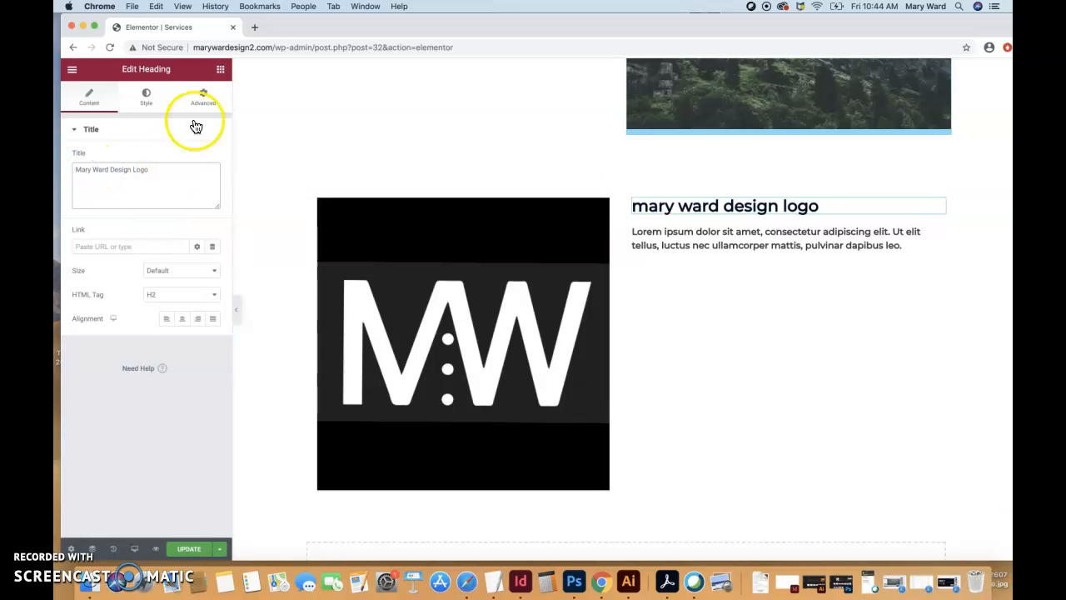
left_click(152, 101)
left_click(213, 183)
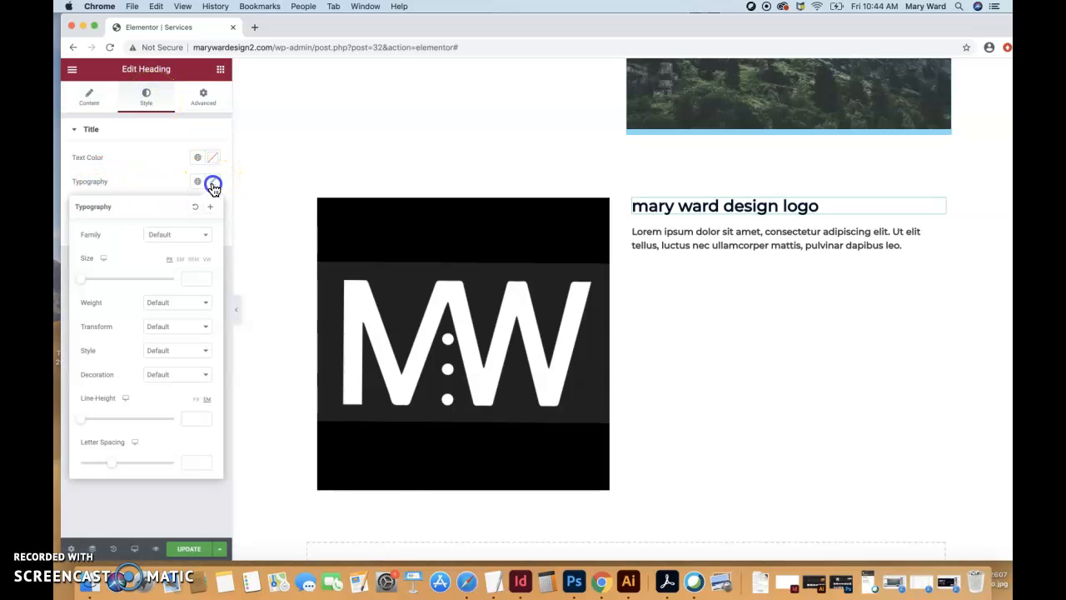
left_click(166, 328)
left_click(171, 366)
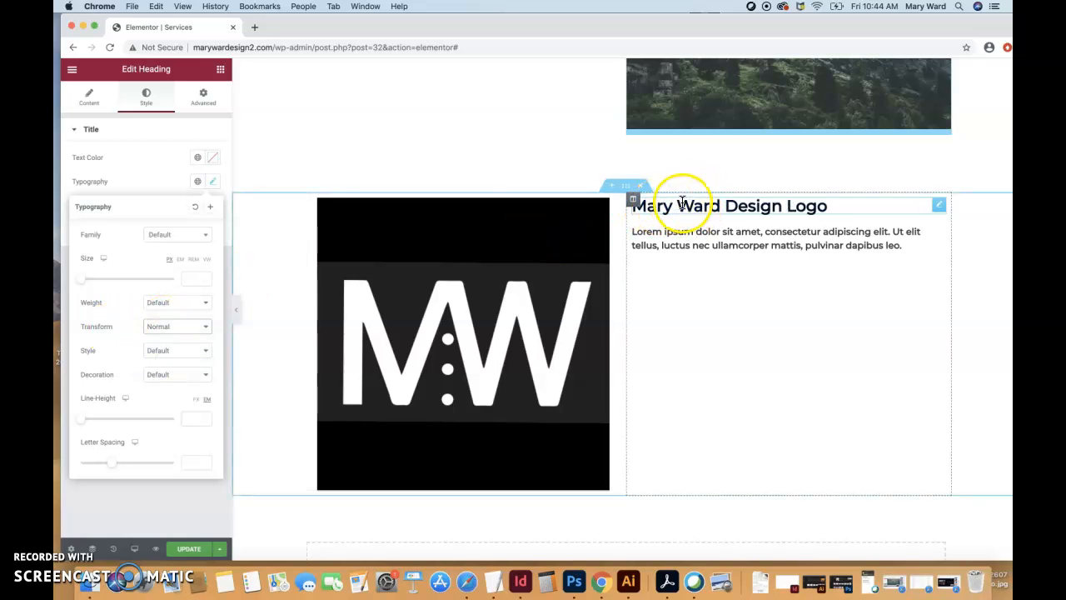
- Try different letter spacing values on the logo heading and set the letter spacing to 0
left_click(787, 208)
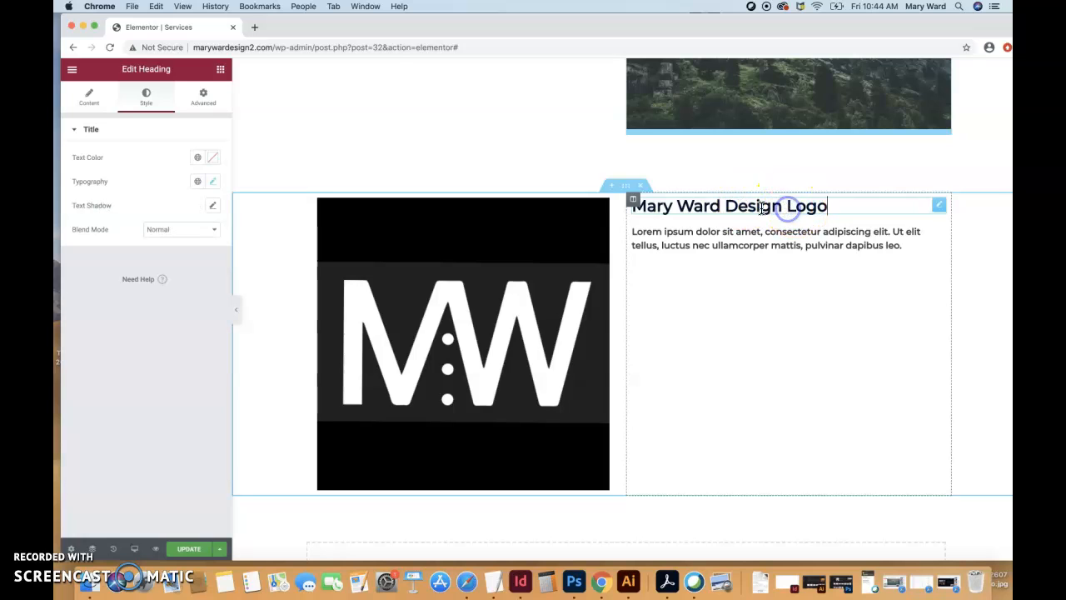
left_click(729, 206)
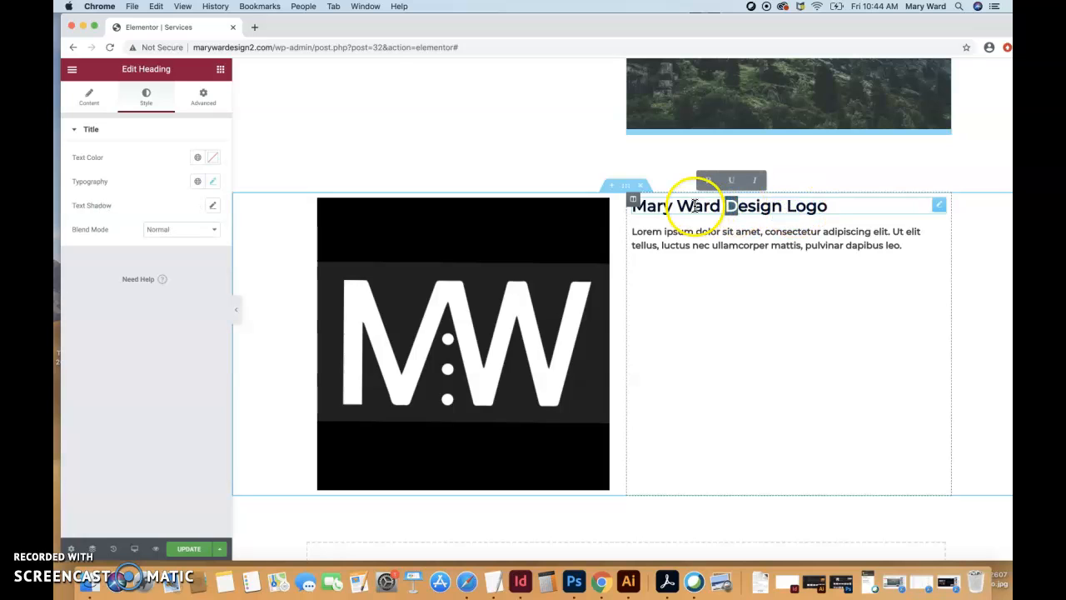
left_click(692, 206)
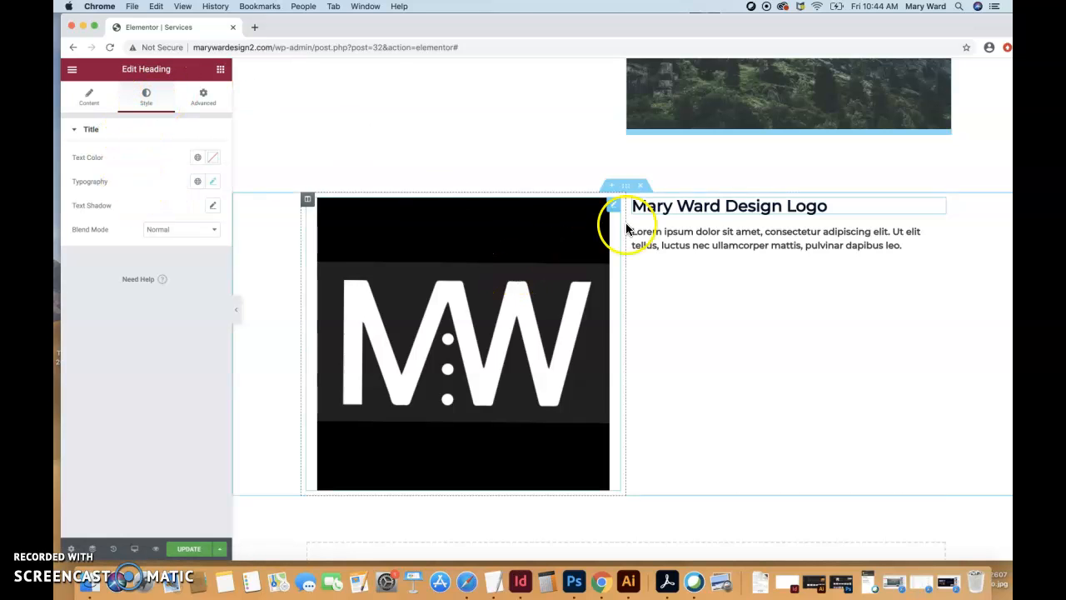
left_click(215, 183)
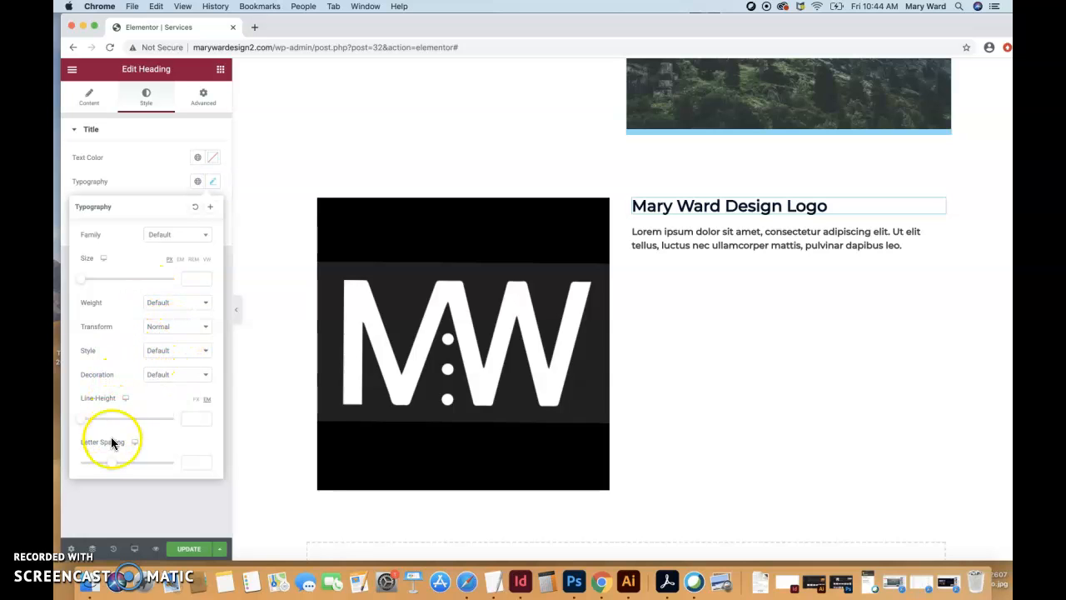
left_click(114, 463)
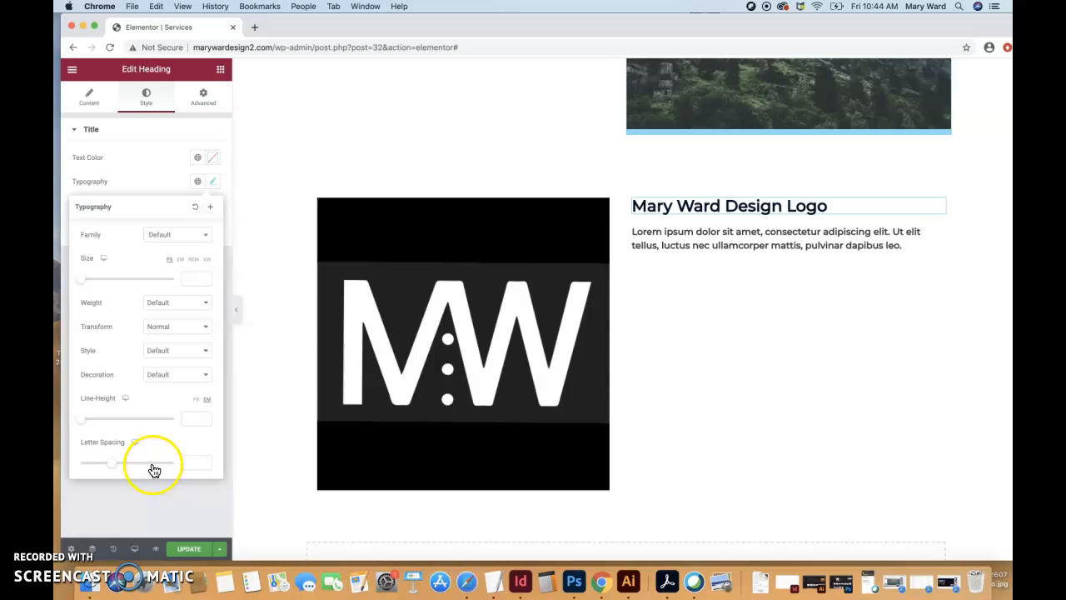
left_click(204, 459)
left_click(204, 459)
left_click(204, 459)
left_click(204, 459)
left_click(204, 459)
left_click(204, 459)
left_click(204, 459)
left_click(204, 458)
left_click(204, 465)
left_click(204, 466)
left_click(204, 465)
left_click(204, 466)
left_click(204, 466)
left_click(204, 465)
left_click(204, 465)
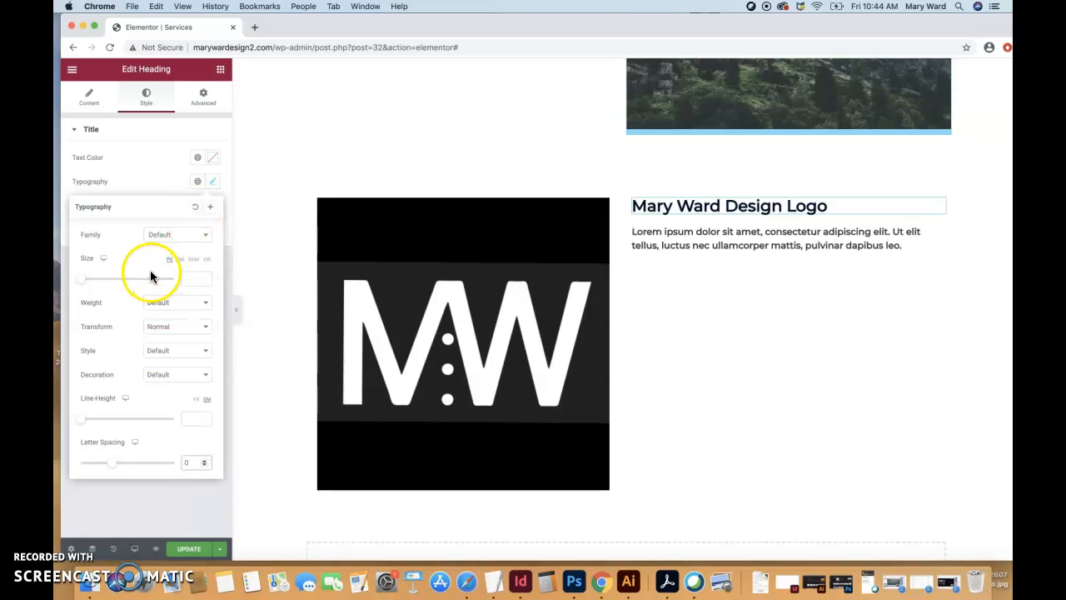
left_click(212, 181)
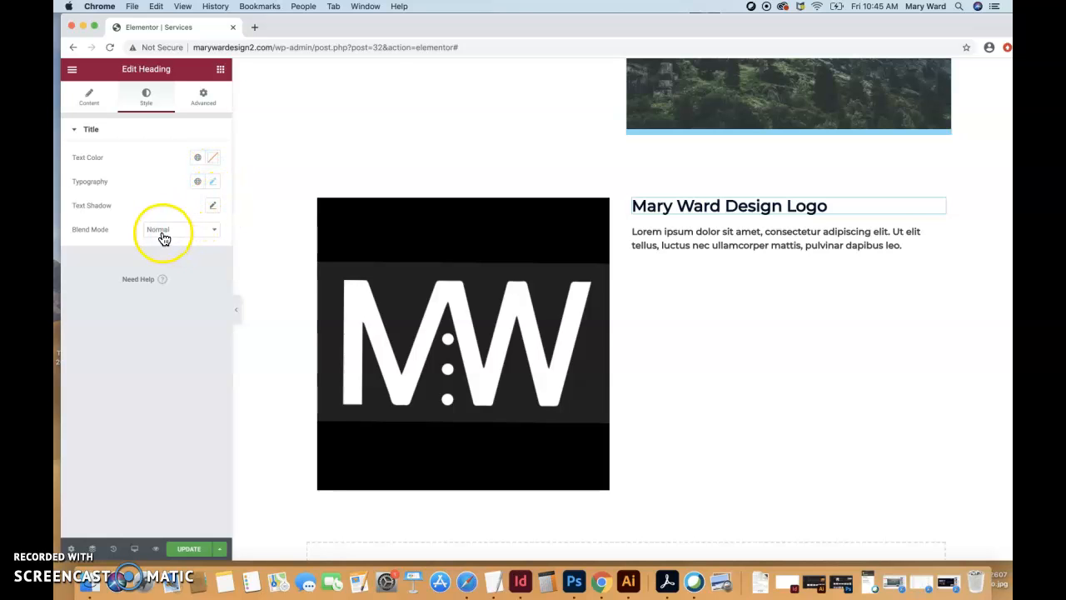
- Unlink the logo heading's margin values and set only its top margin to 10 px
left_click(199, 98)
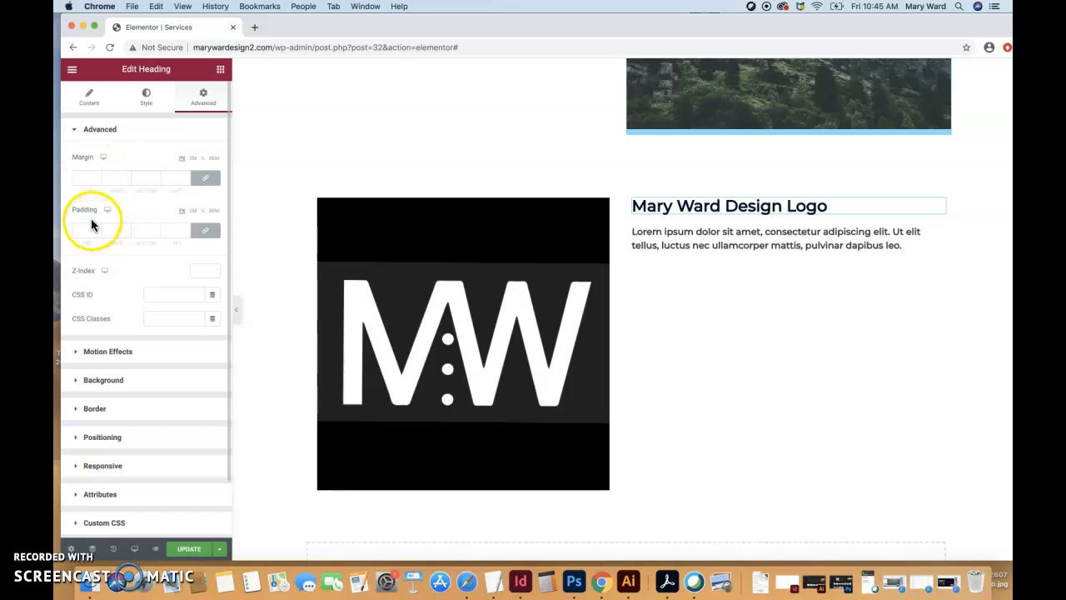
left_click(206, 177)
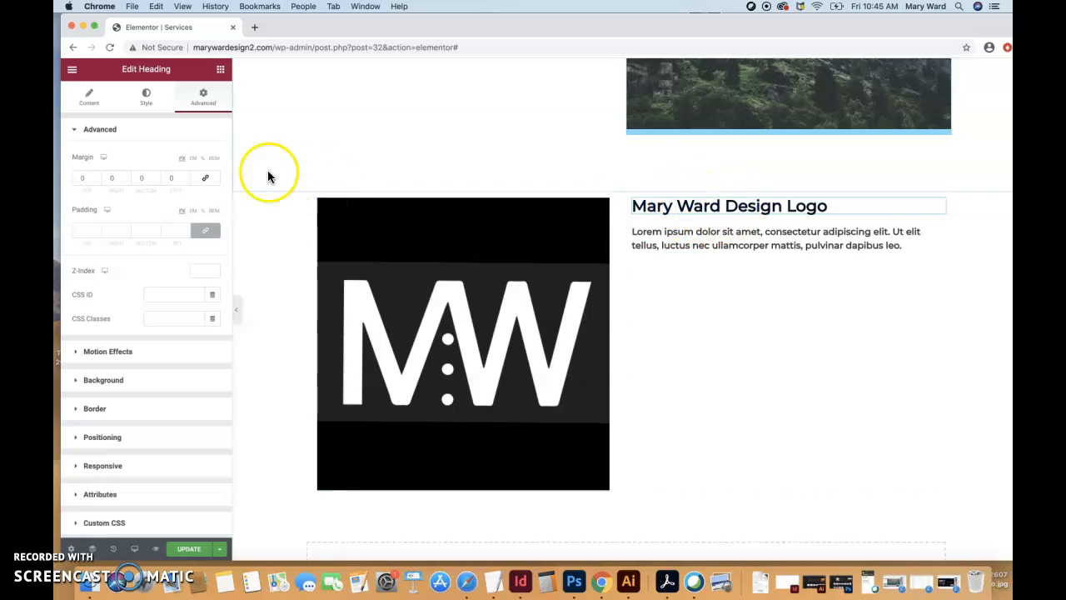
left_click(210, 179)
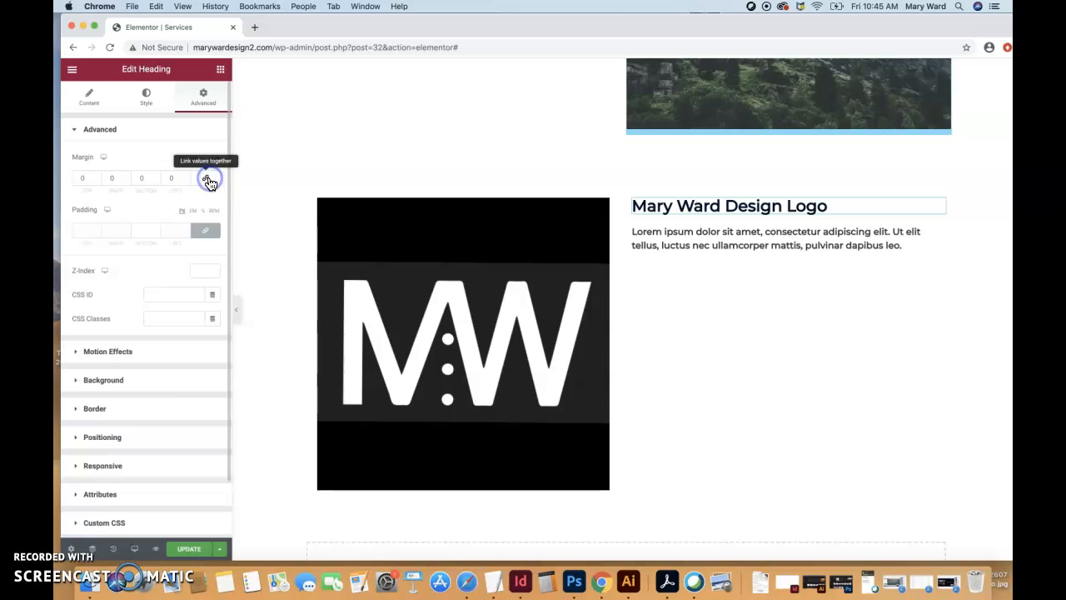
left_click(97, 177)
left_click(97, 176)
left_click(96, 176)
left_click(96, 177)
left_click(96, 176)
left_click(96, 177)
left_click(97, 176)
left_click(97, 177)
left_click(97, 183)
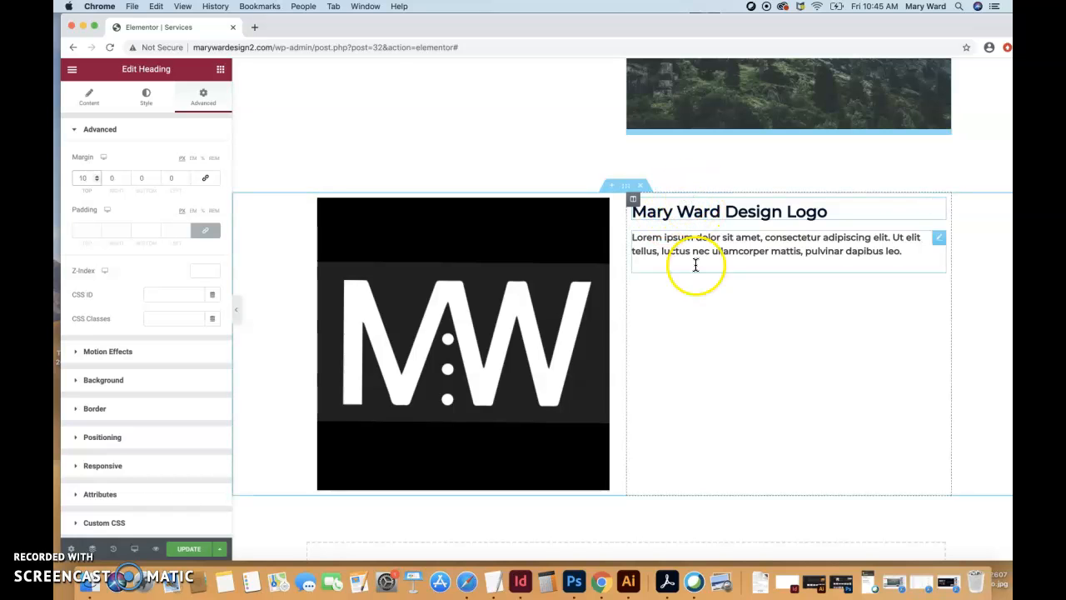
left_click(664, 325)
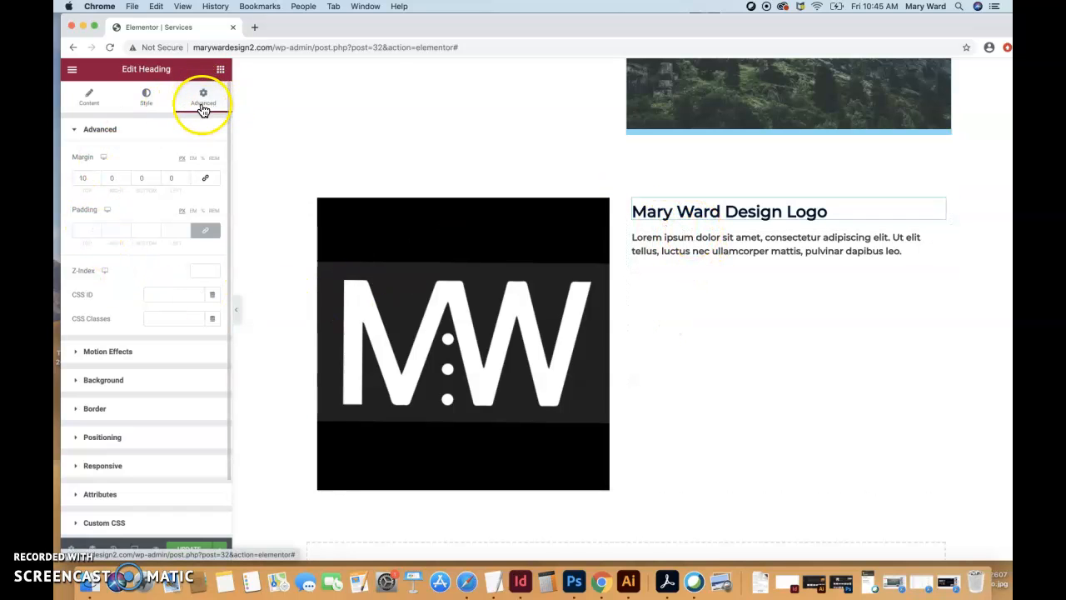
- Try the Fade In entrance animation on the logo heading and set its entrance animation to None
left_click(79, 353)
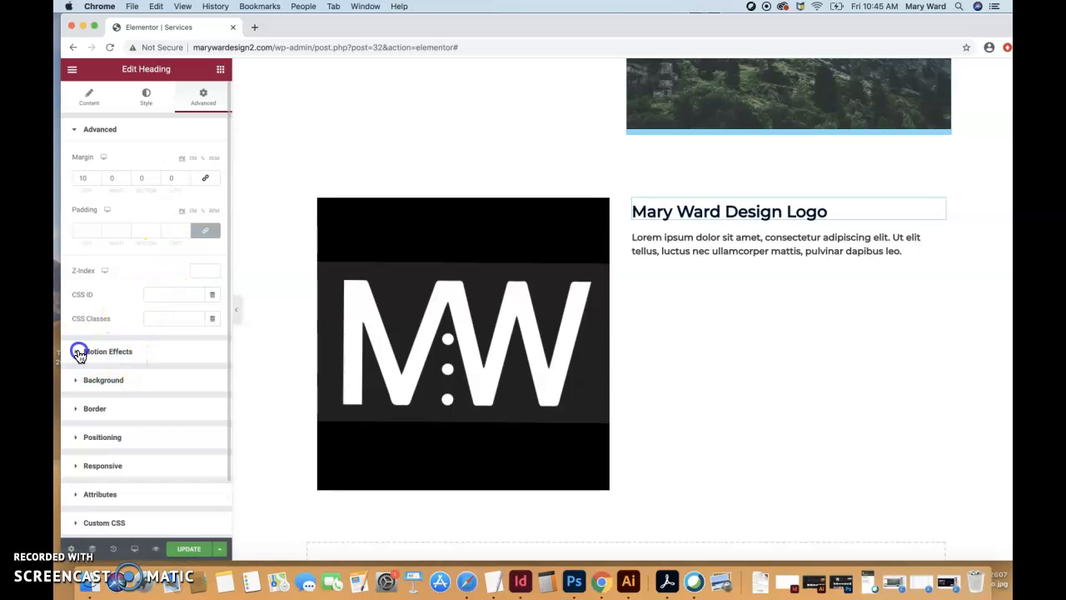
left_click(163, 208)
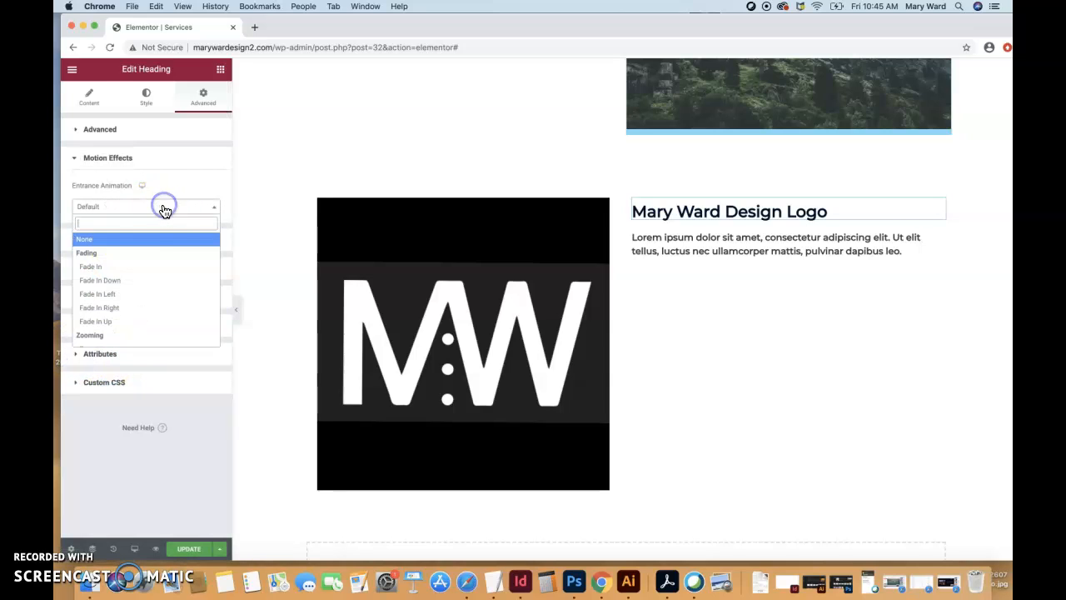
left_click(90, 254)
left_click(92, 265)
left_click(124, 208)
left_click(114, 238)
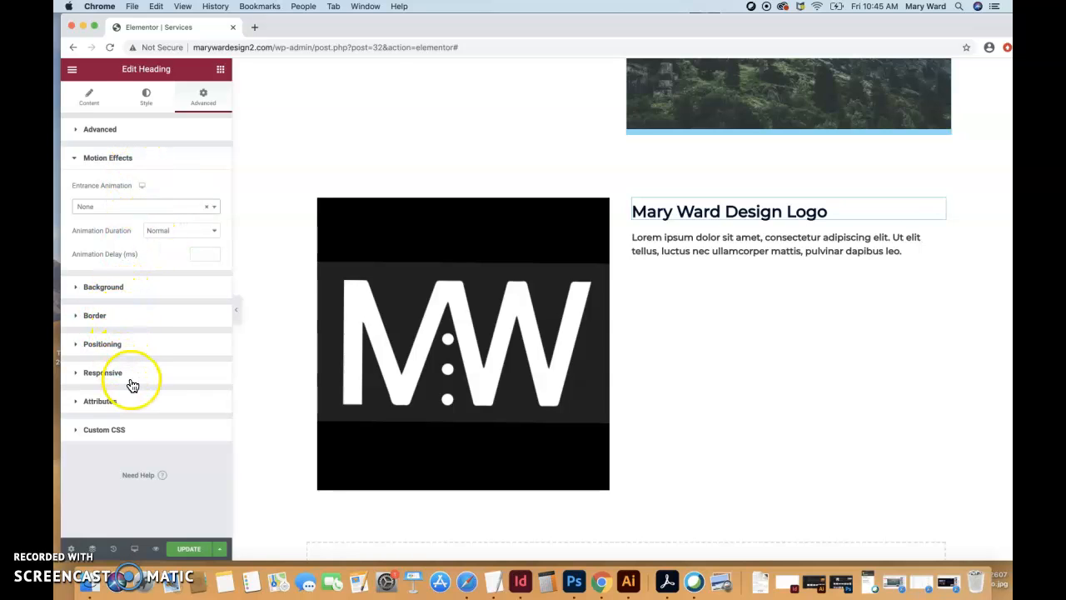
left_click(95, 104)
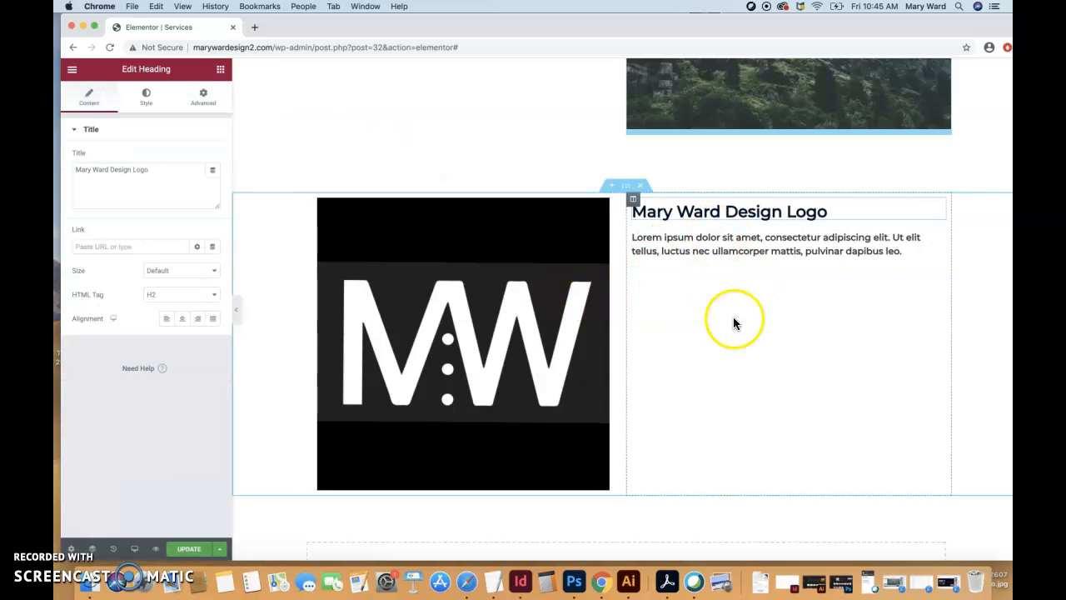
- Add a new one-column section below the logo image and heading section
scroll(598, 327, "down", 1)
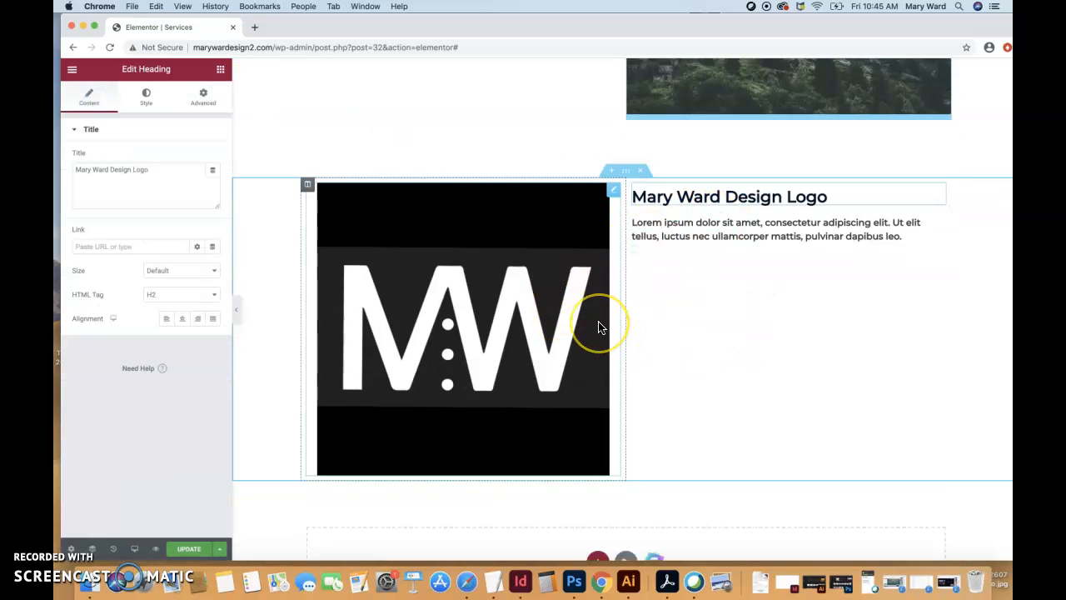
scroll(598, 327, "down", 3)
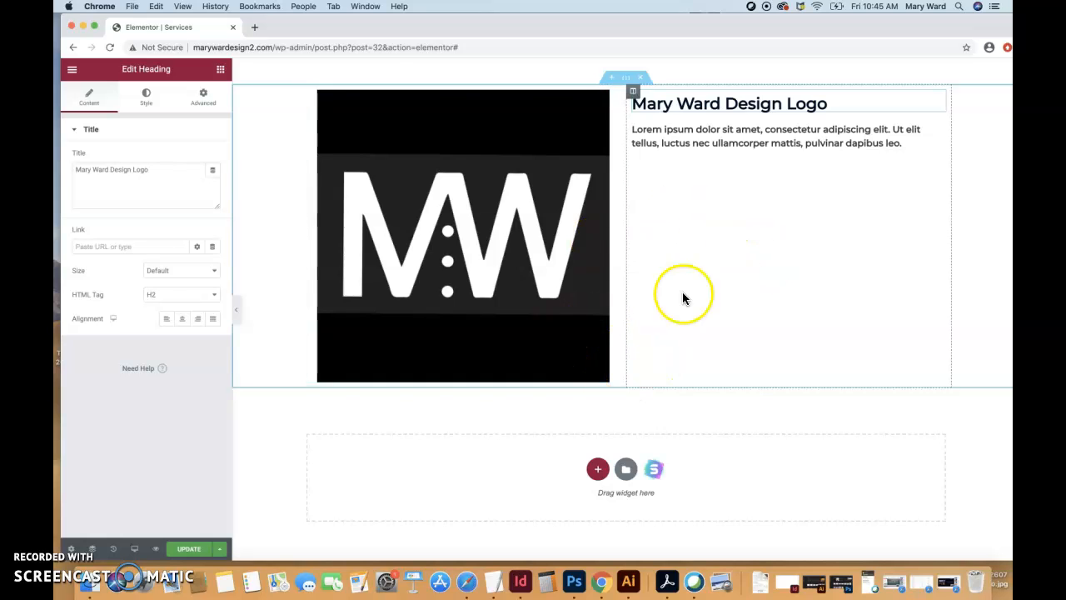
left_click(77, 543)
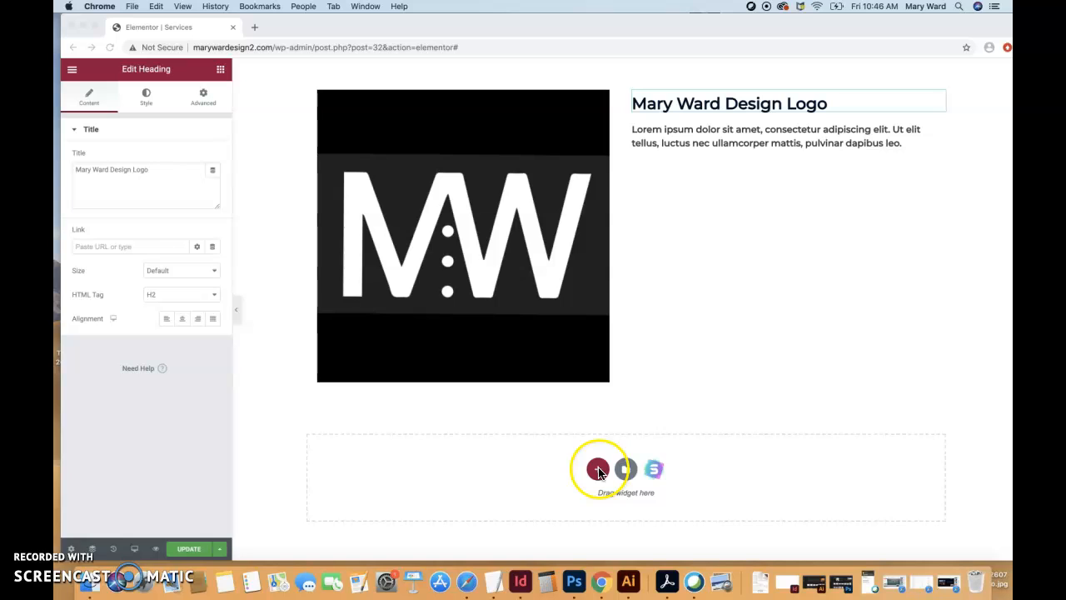
left_click(597, 470)
left_click(597, 471)
left_click(495, 493)
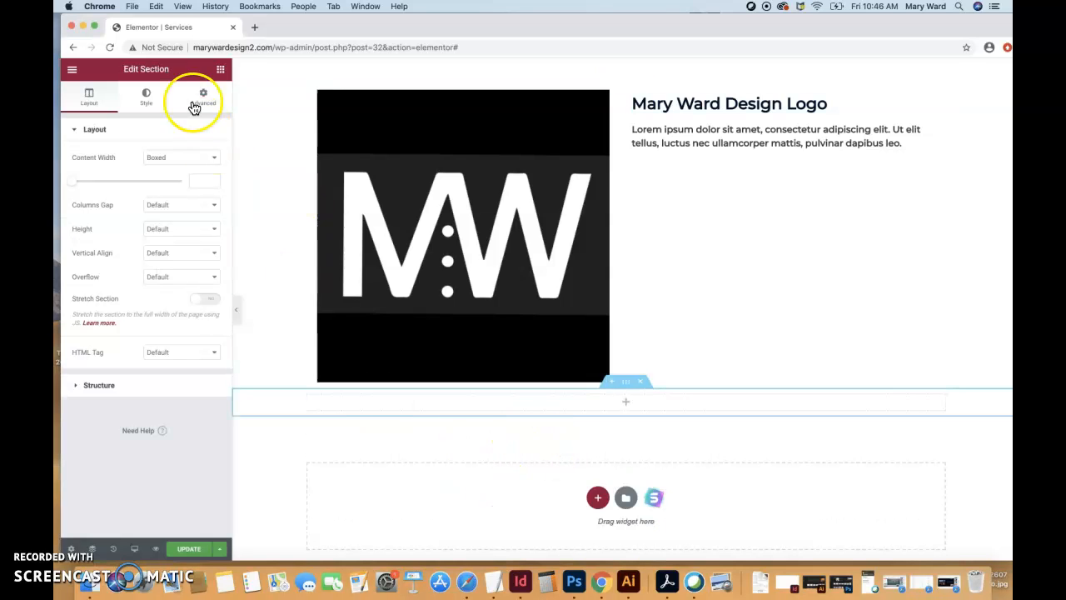
- Place an Image Carousel widget in the new empty one-column section
left_click(221, 70)
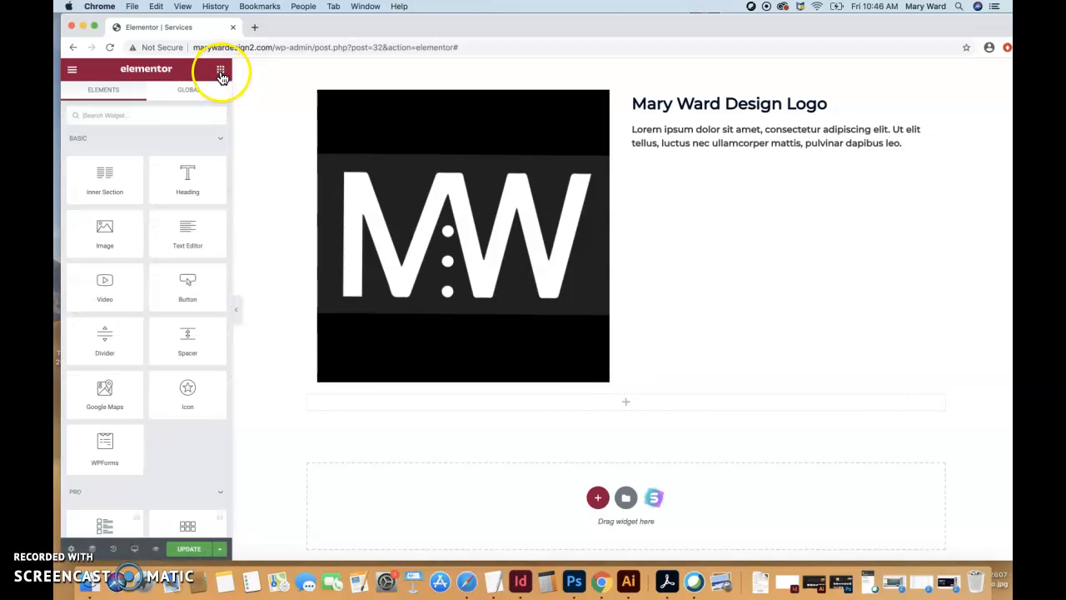
scroll(161, 310, "down", 1)
scroll(161, 310, "down", 5)
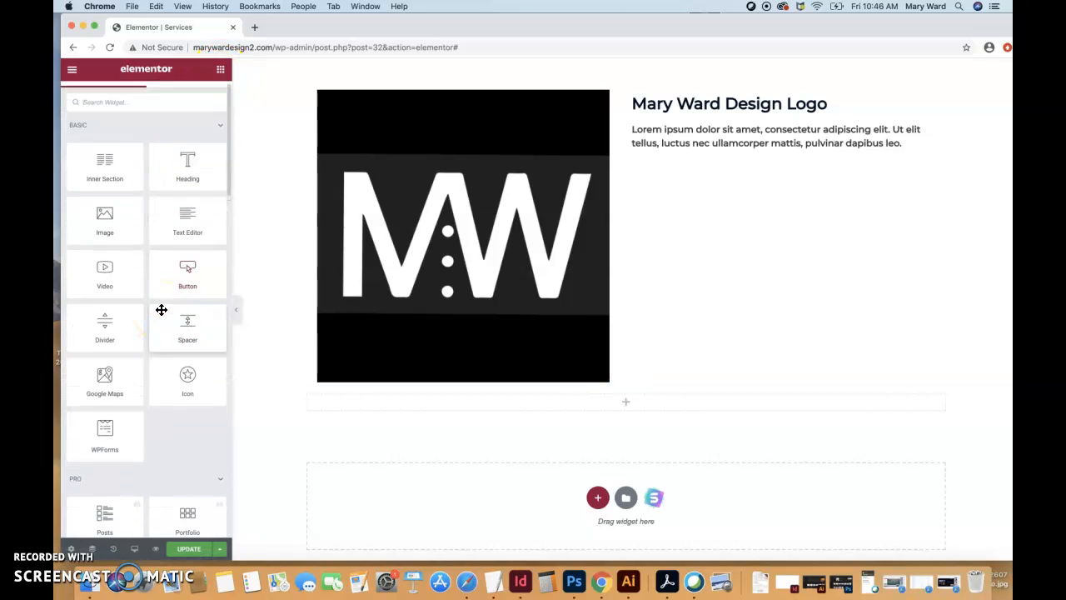
scroll(161, 309, "down", 3)
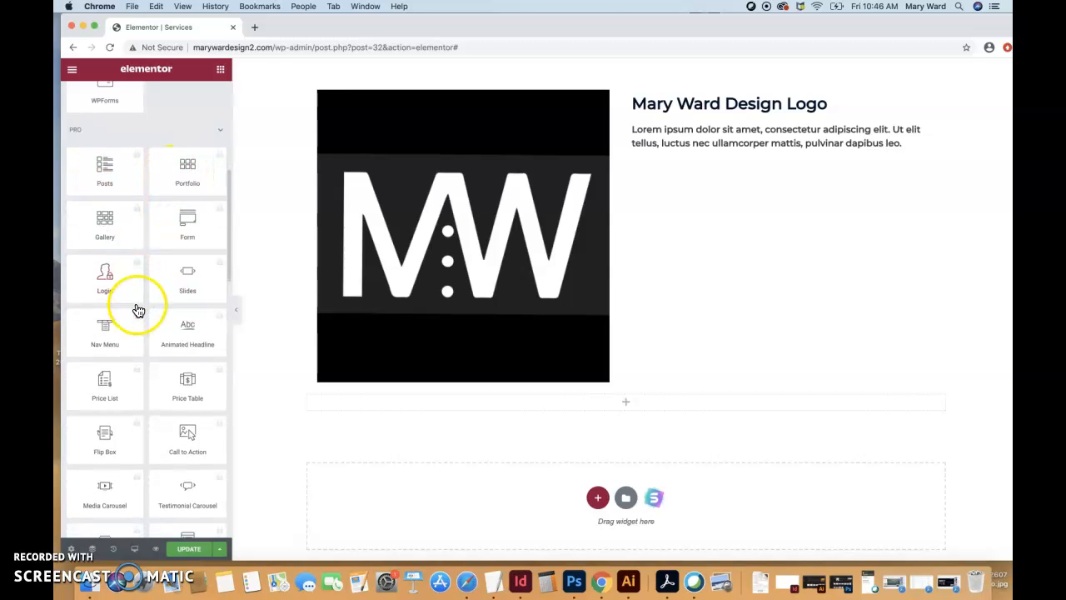
scroll(139, 309, "down", 1)
scroll(117, 314, "down", 6)
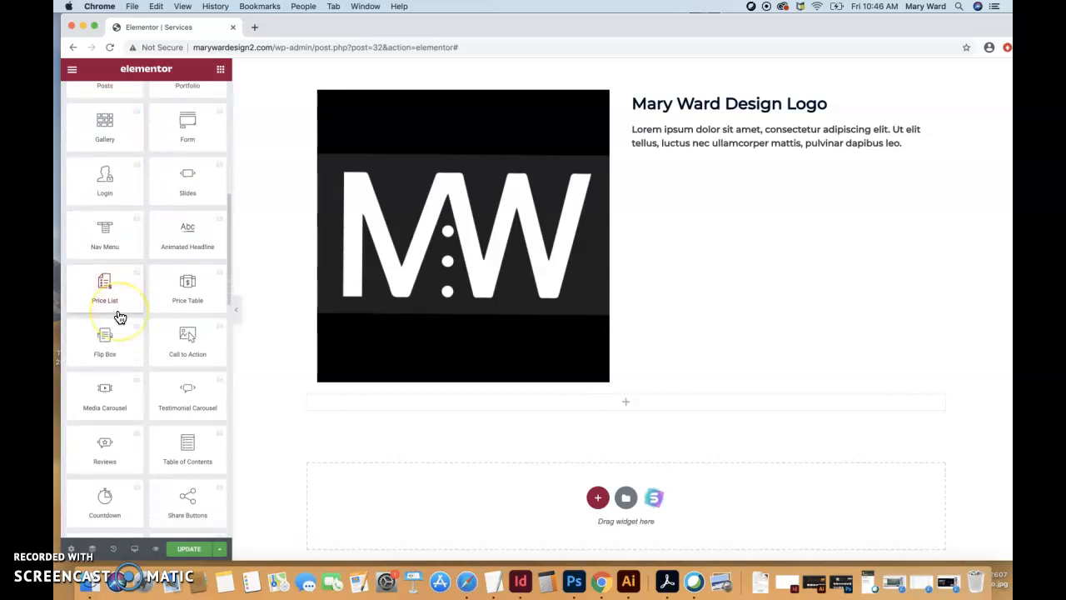
scroll(121, 315, "down", 3)
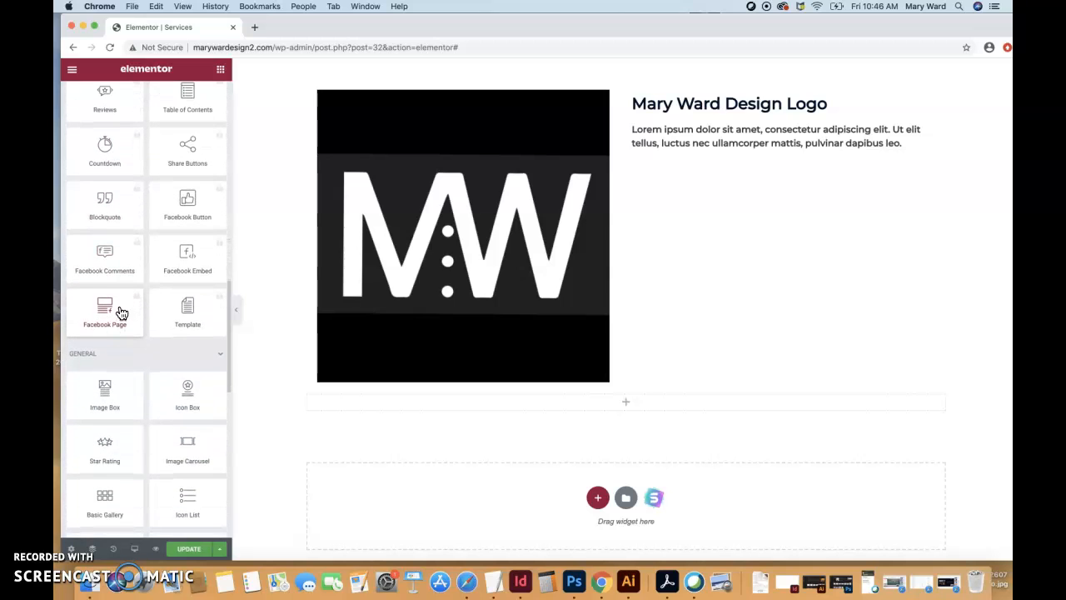
scroll(133, 358, "down", 2)
scroll(134, 359, "down", 3)
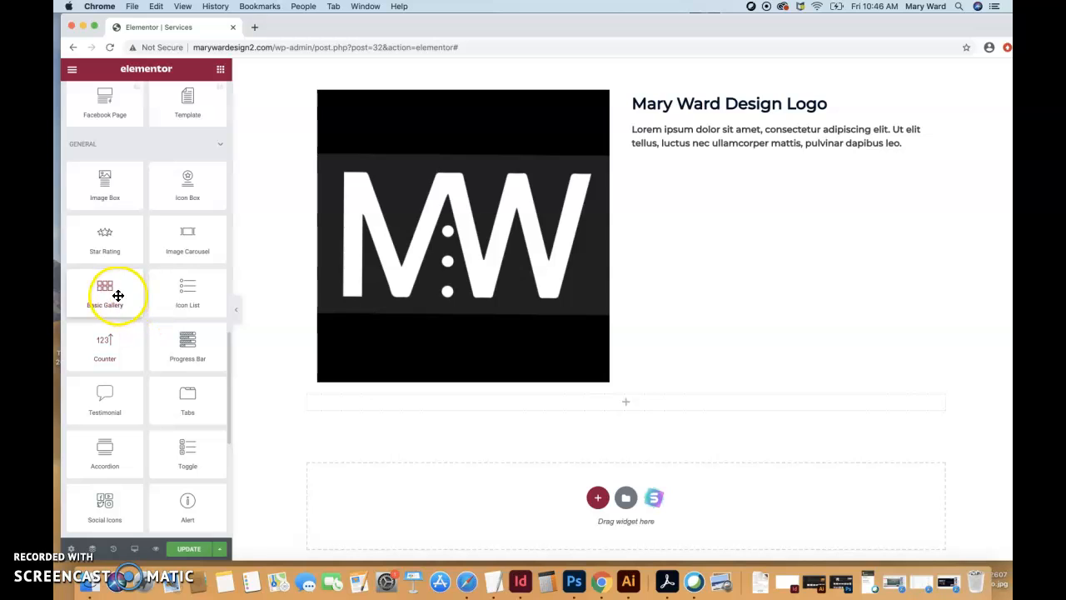
left_click(190, 235)
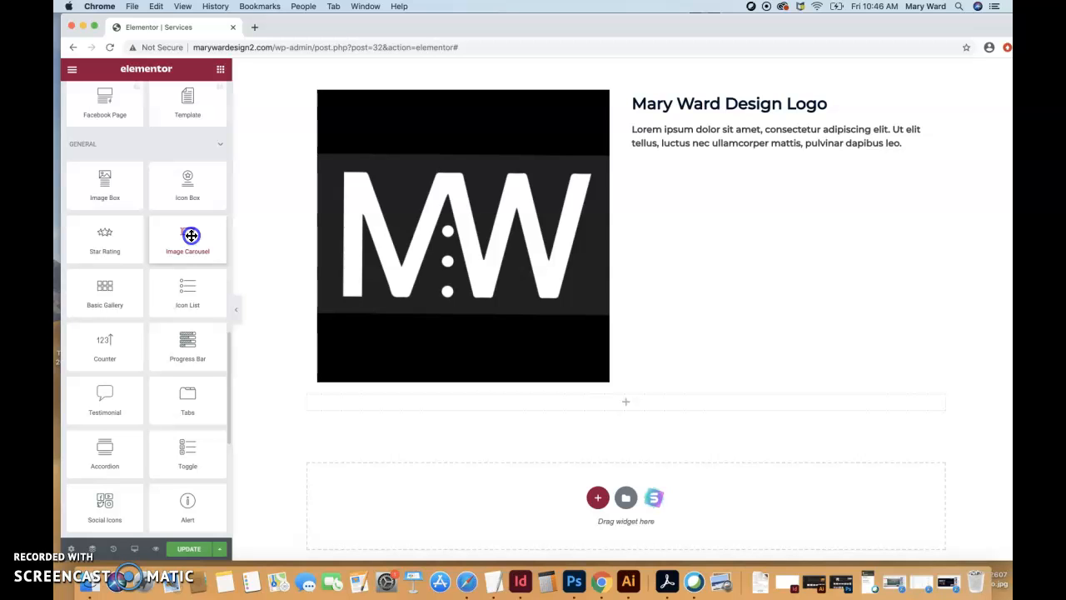
left_click_drag(191, 236, 612, 406)
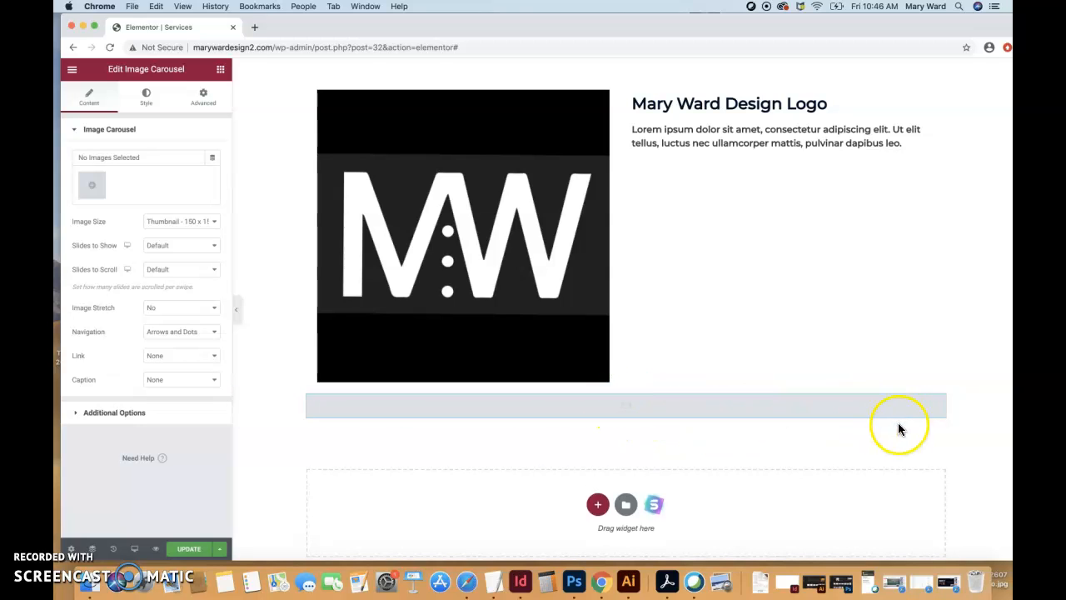
- Select maryWardDesign-1.png for the carousel gallery and caption it "Mary Ward Design Logo Made in 2014. Illustrator logo etc."
left_click(97, 189)
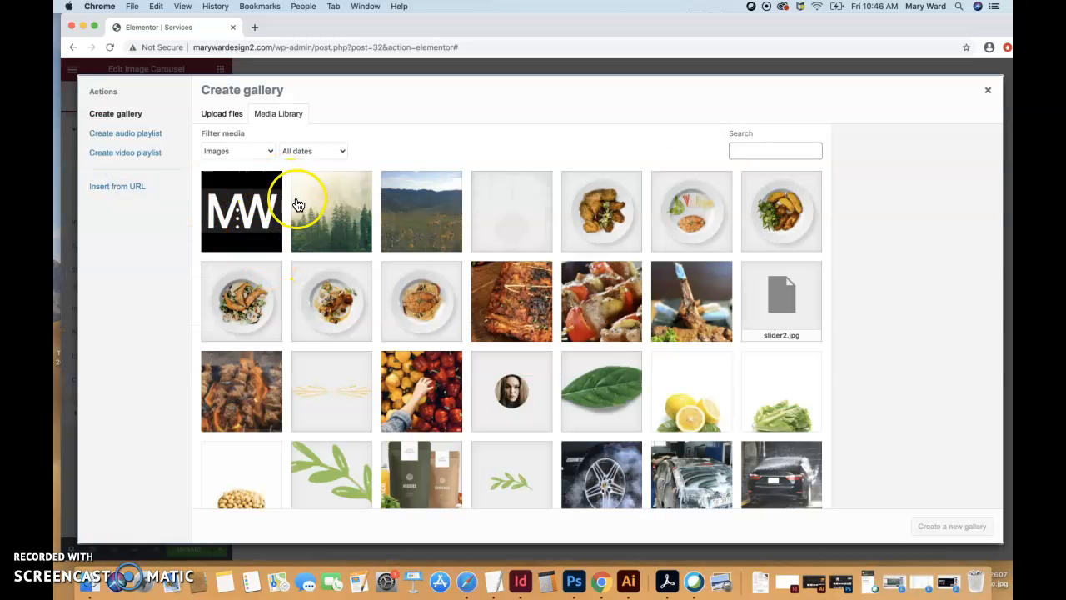
left_click(269, 240)
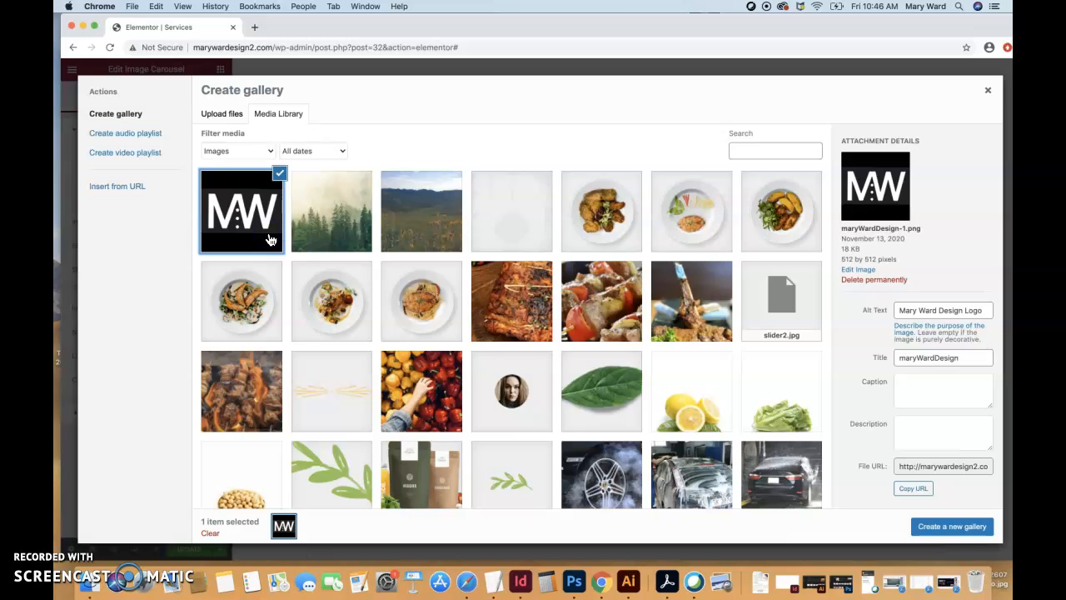
left_click(916, 383)
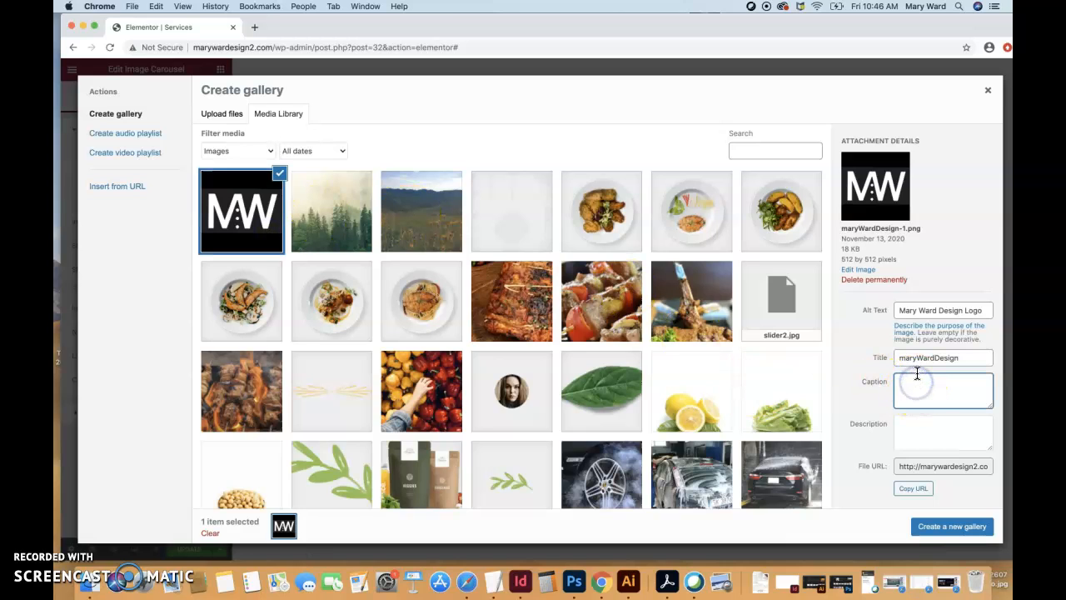
left_click(916, 430)
left_click(913, 391)
type("Mary Ward Design Logo Made in 2014. Illustrator logo etc.")
left_click_drag(929, 402, 903, 374)
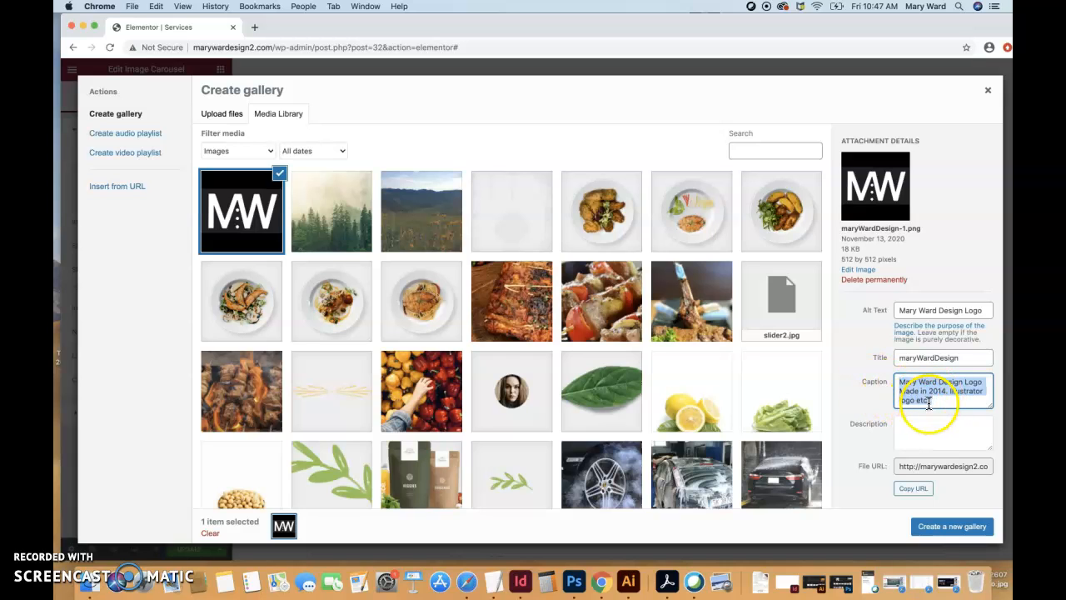
- Change the title of maryWardDesign-1.png to "Mary Ward Design"
left_click(920, 391)
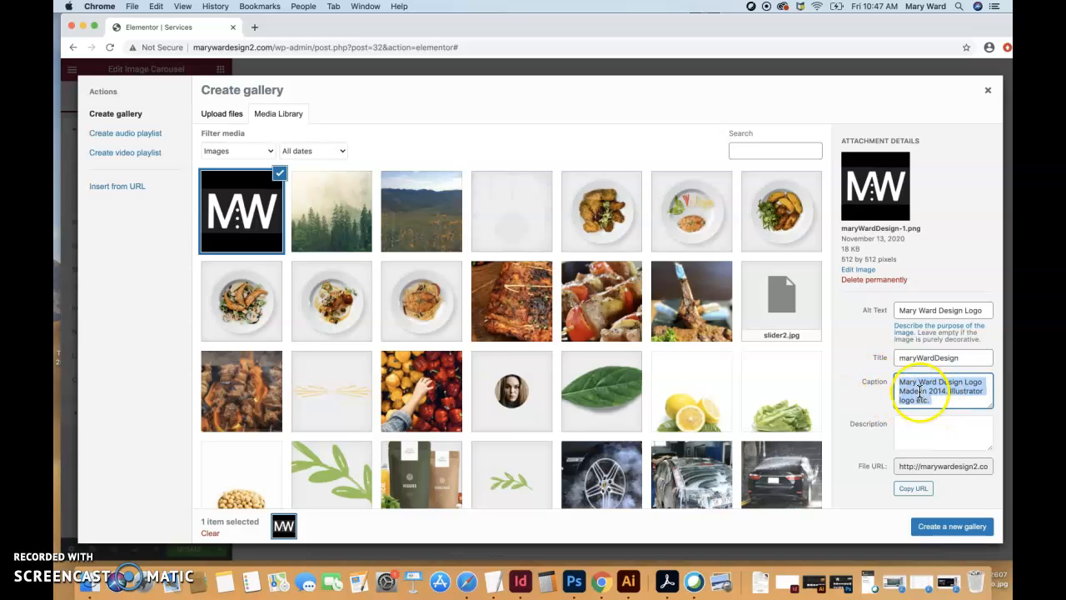
left_click(916, 358)
left_click(938, 358)
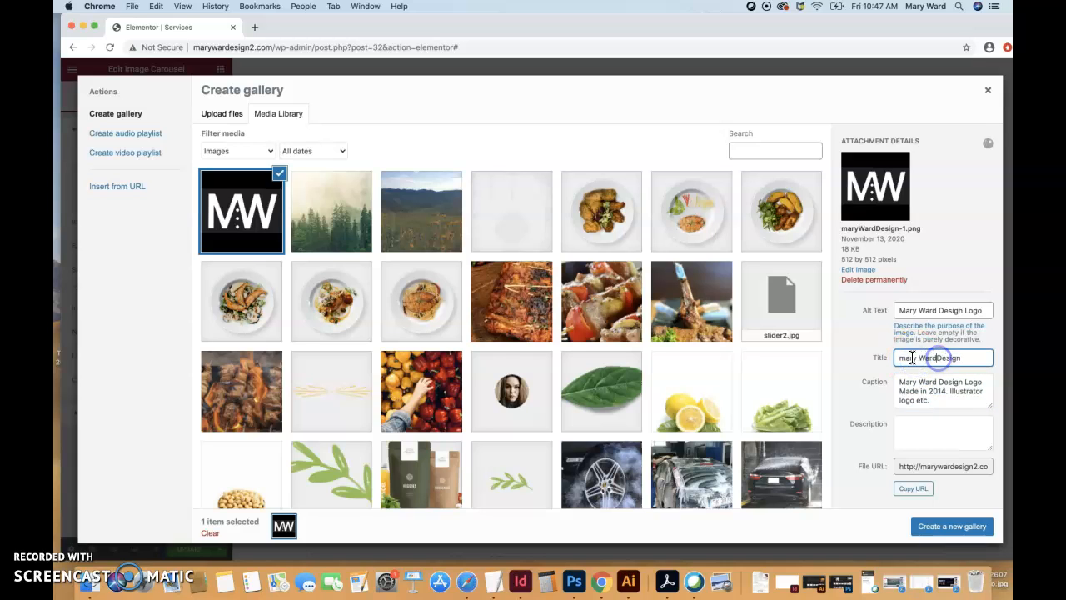
left_click(904, 357)
key("BackSpace")
type("M")
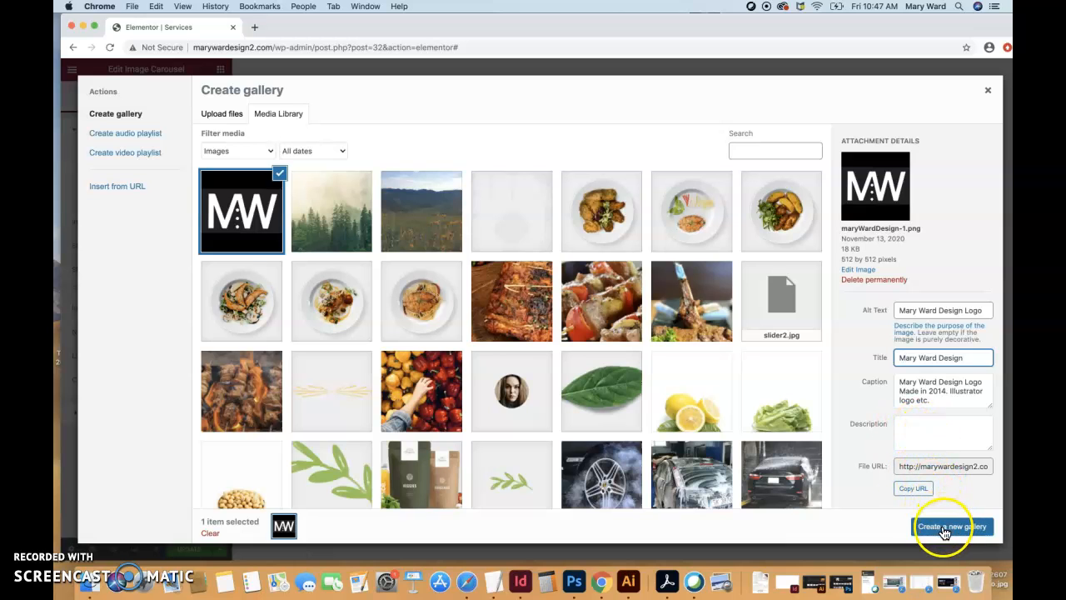
- Add the foggy forest image to the gallery selection with title "More Of My Work" and caption "I took this photo in 2020."
left_click(350, 225)
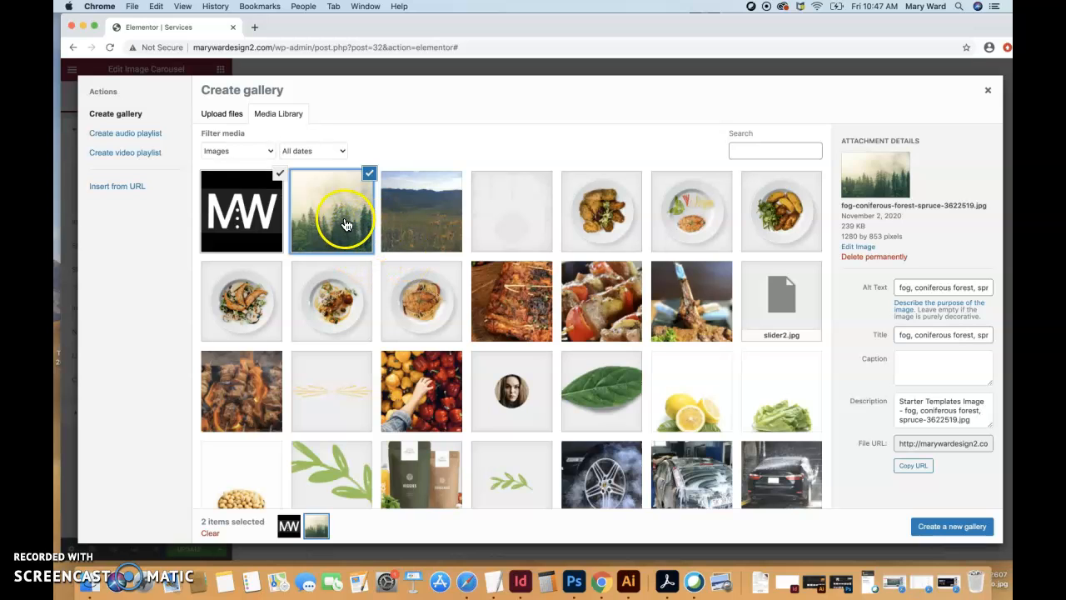
left_click(933, 333)
key("BackSpace")
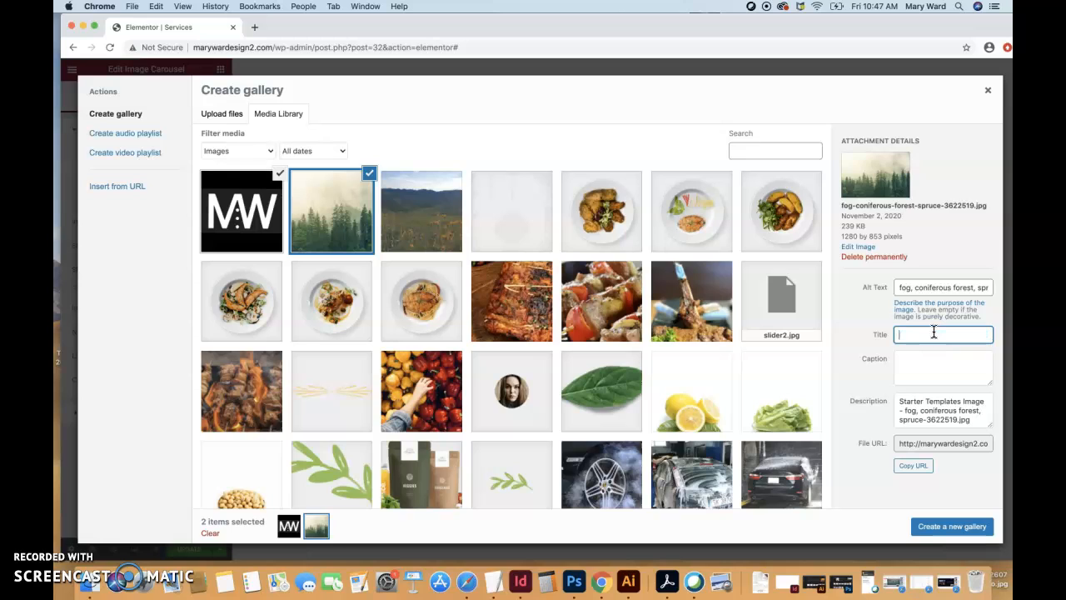
type("More Of My Work")
left_click(921, 368)
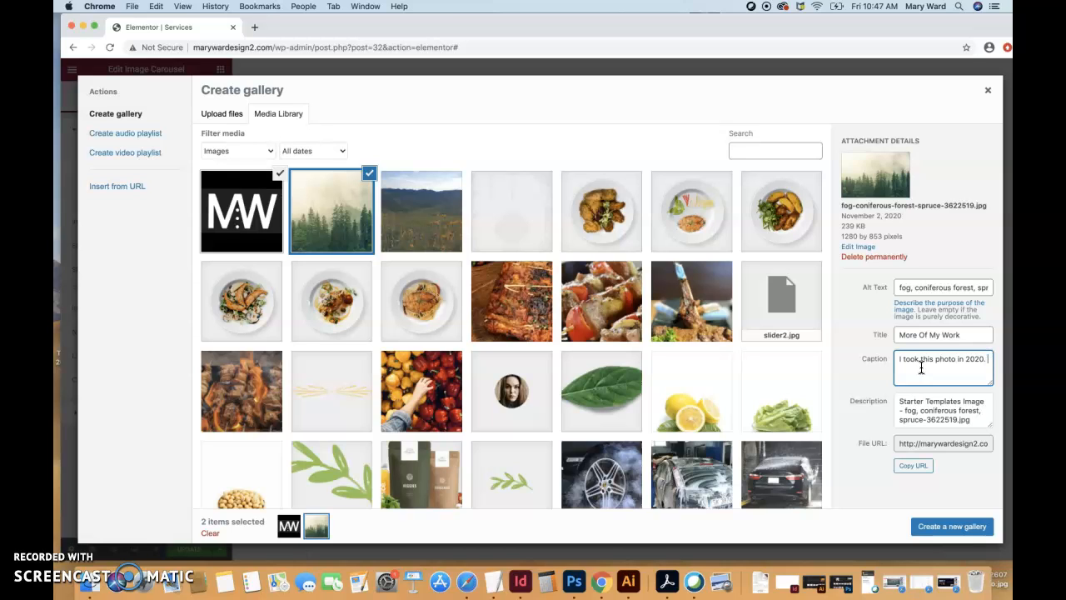
left_click(941, 368)
left_click(899, 358)
- Add OtisLandscapeSmaller.jpg to the gallery selection, titled "Otis Landscape Smaller" and captioned "Photography of Local Bear Paw Mountains"
left_click(412, 209)
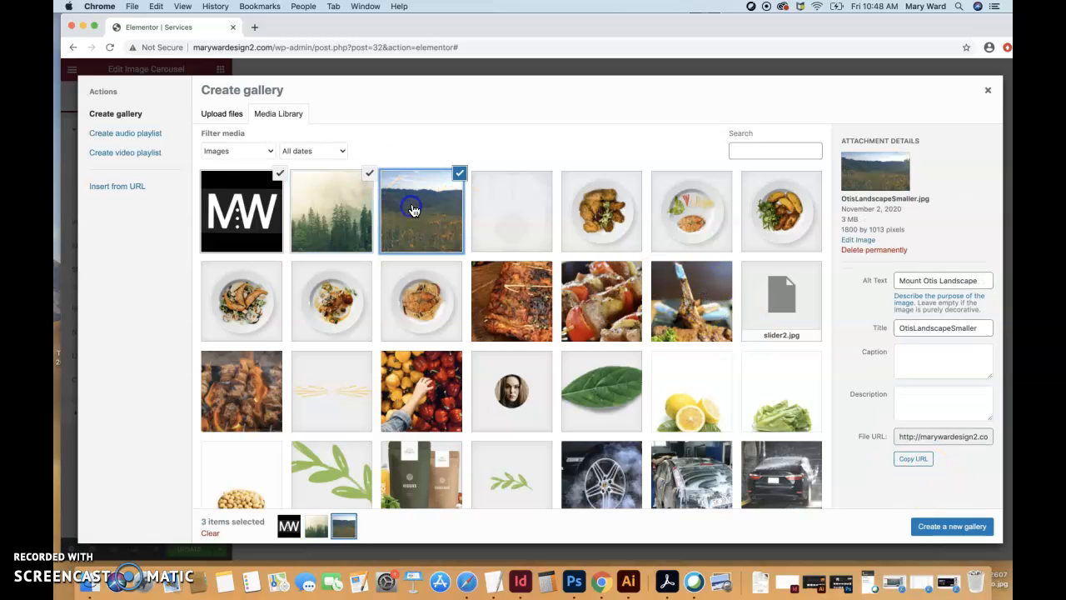
left_click(914, 328)
left_click(951, 328)
left_click(924, 362)
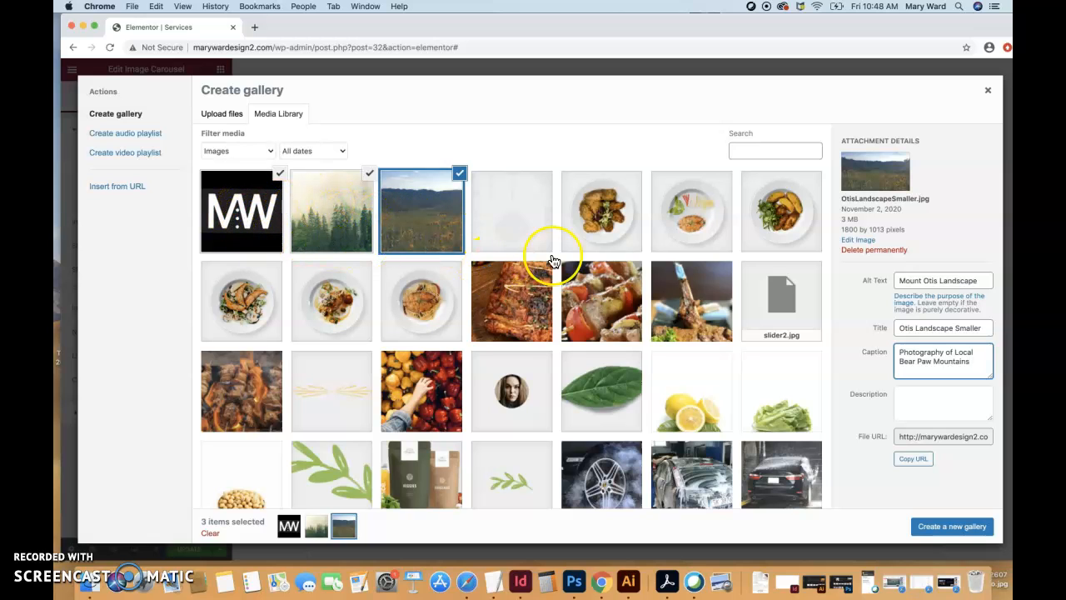
- Create a new gallery from the three selected images and insert it into the Image Carousel widget
left_click(939, 533)
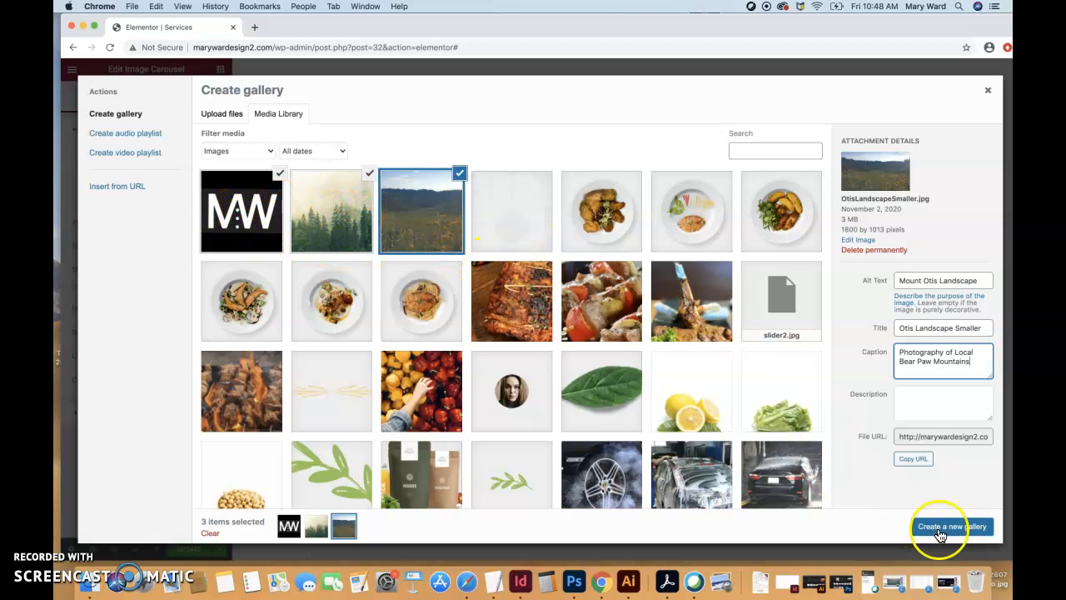
left_click(940, 533)
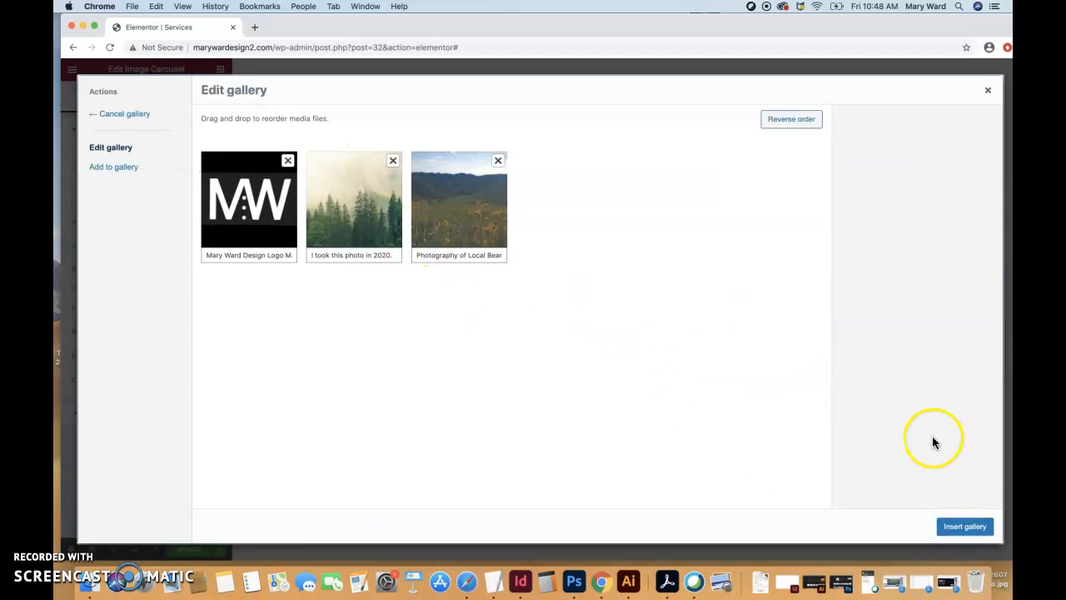
left_click(966, 526)
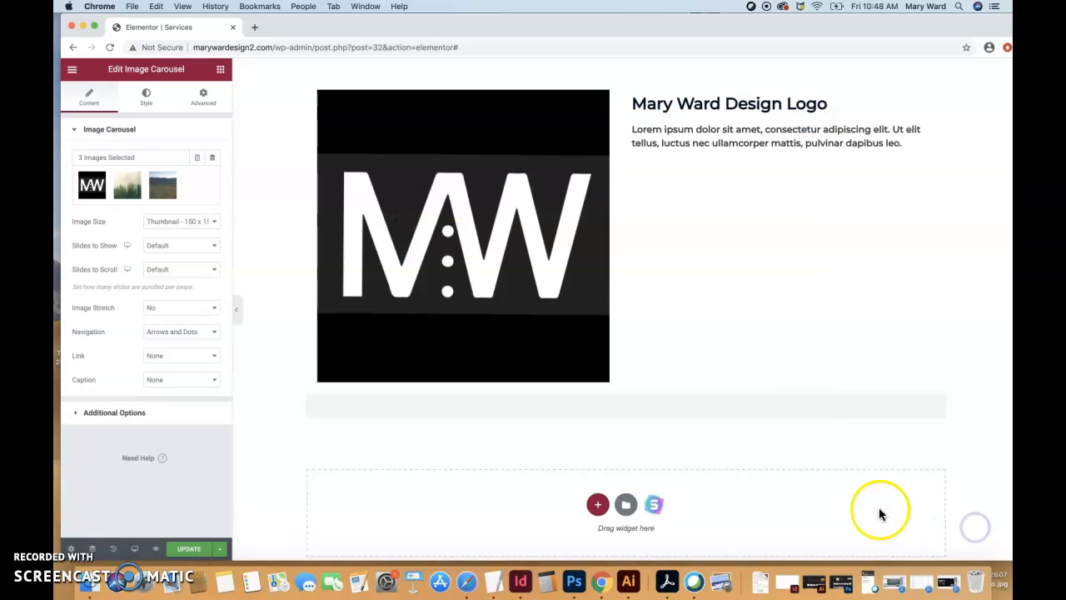
scroll(707, 471, "down", 1)
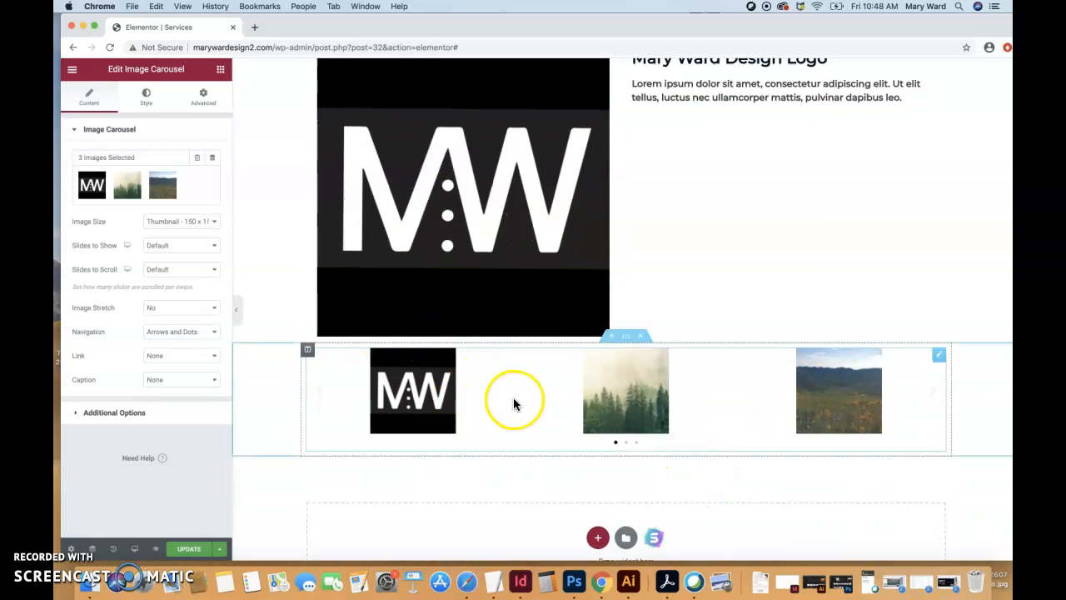
- Examine the carousel's available options for image size, slides to show, slides to scroll and navigation
left_click(167, 223)
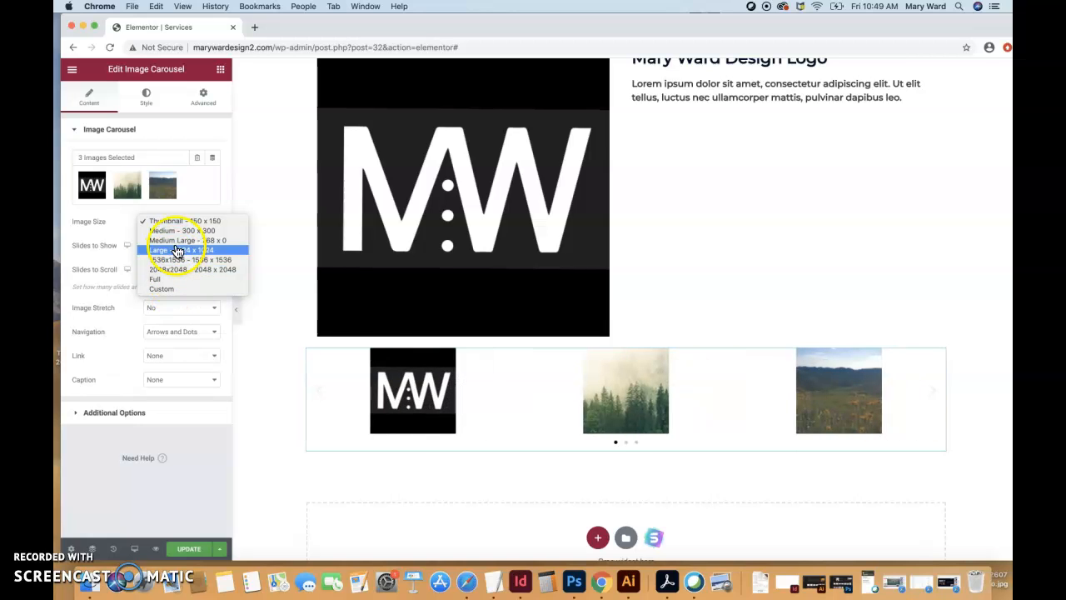
left_click(178, 222)
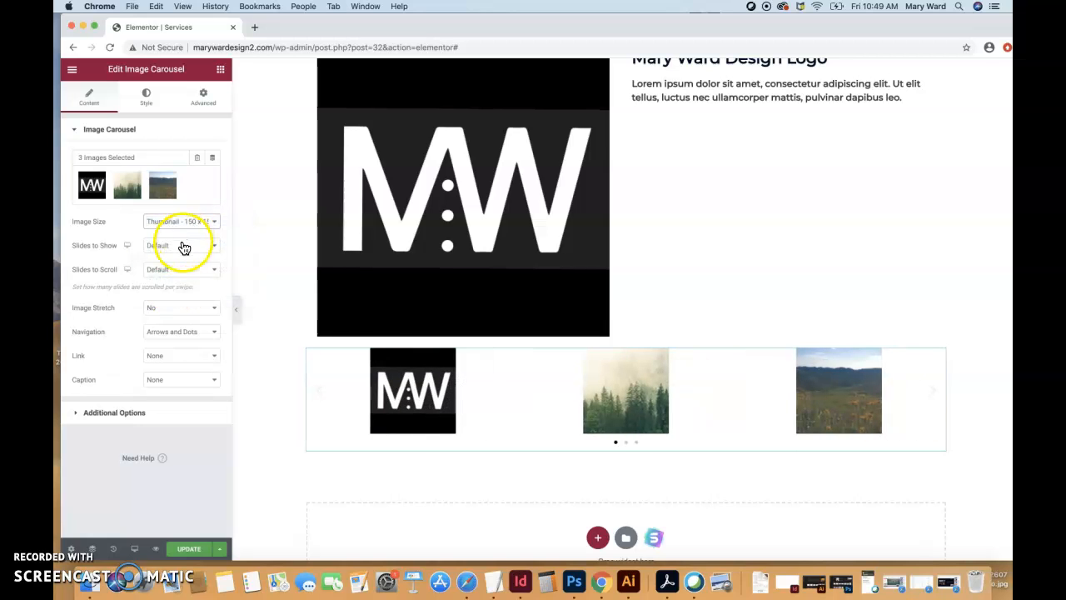
left_click(183, 249)
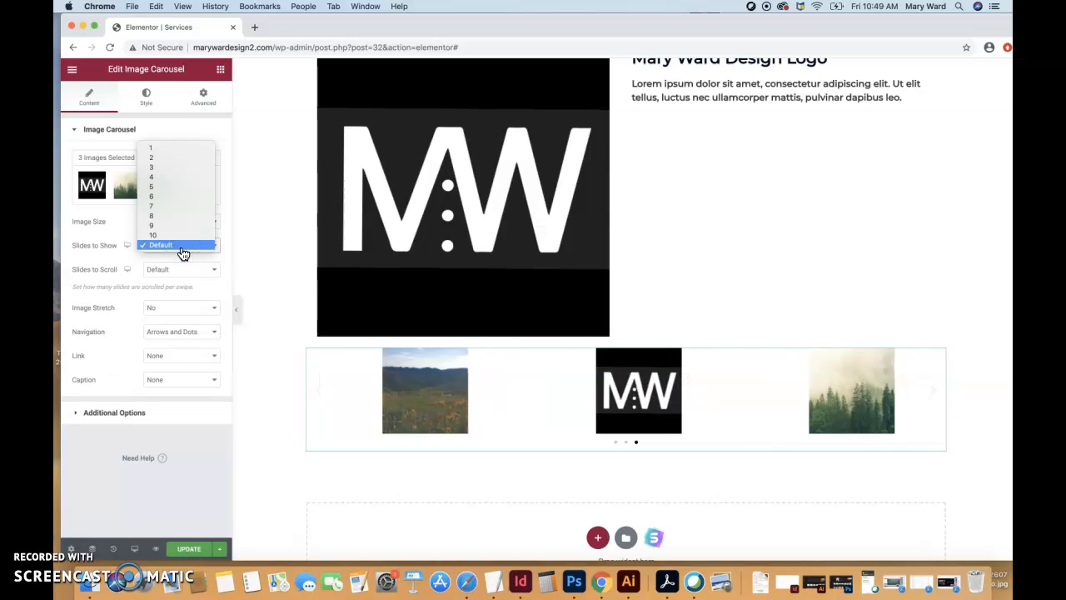
left_click(137, 257)
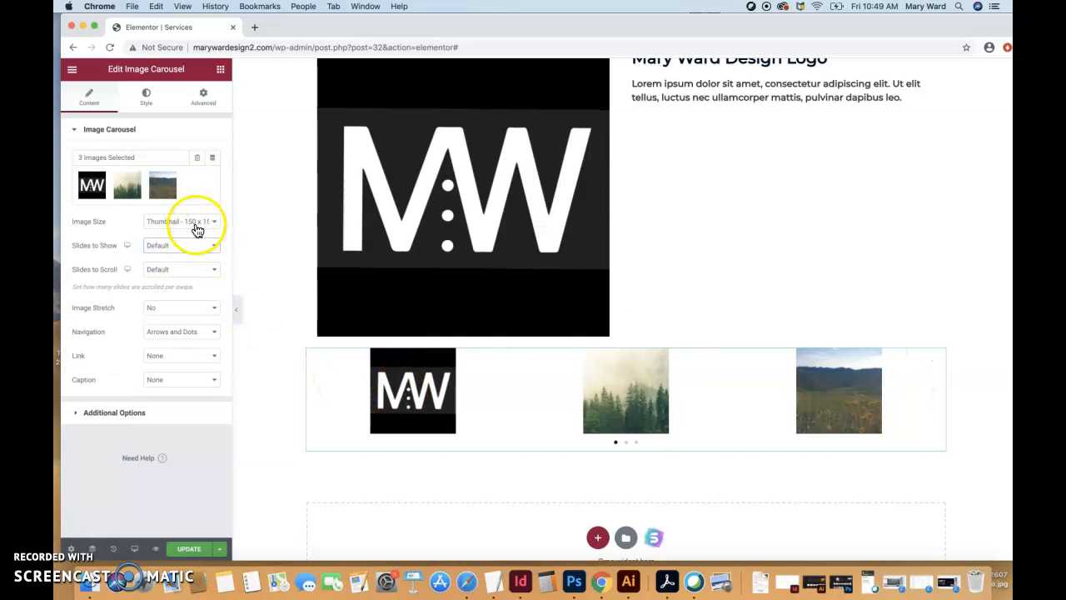
left_click(182, 276)
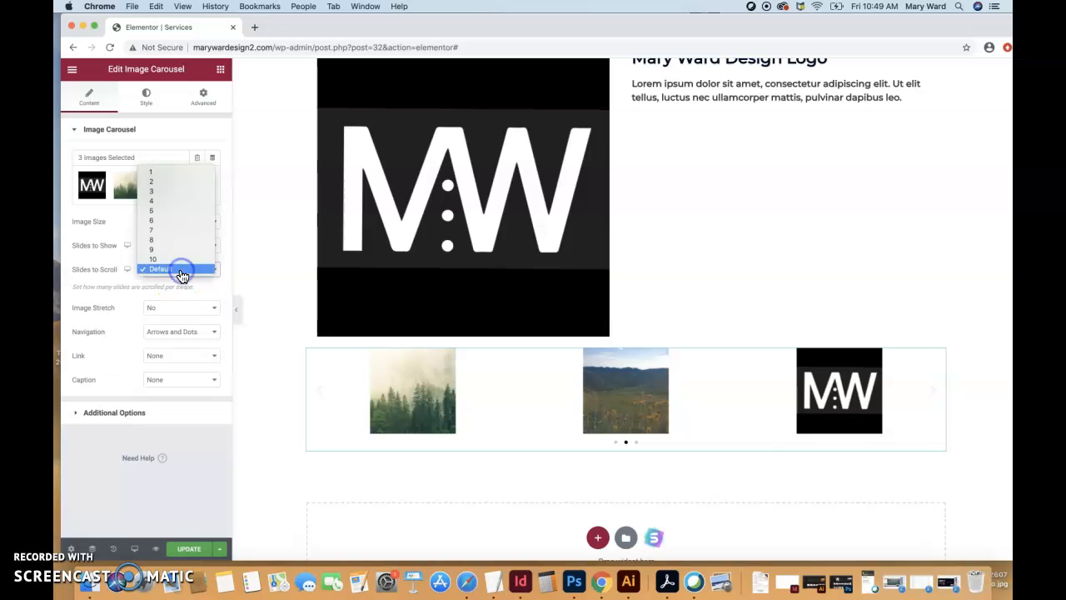
left_click(124, 310)
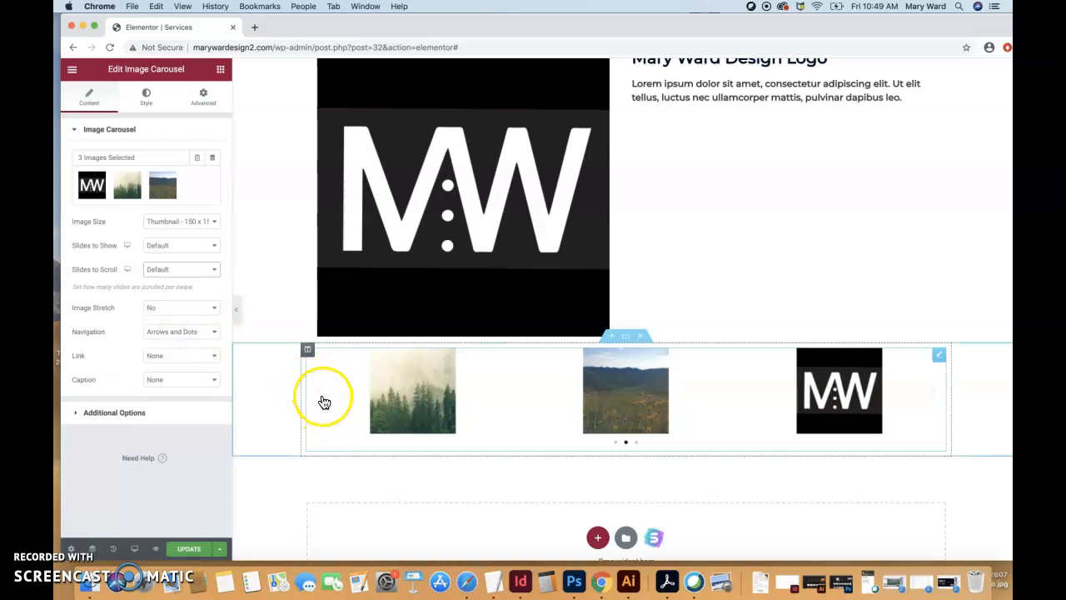
left_click(190, 332)
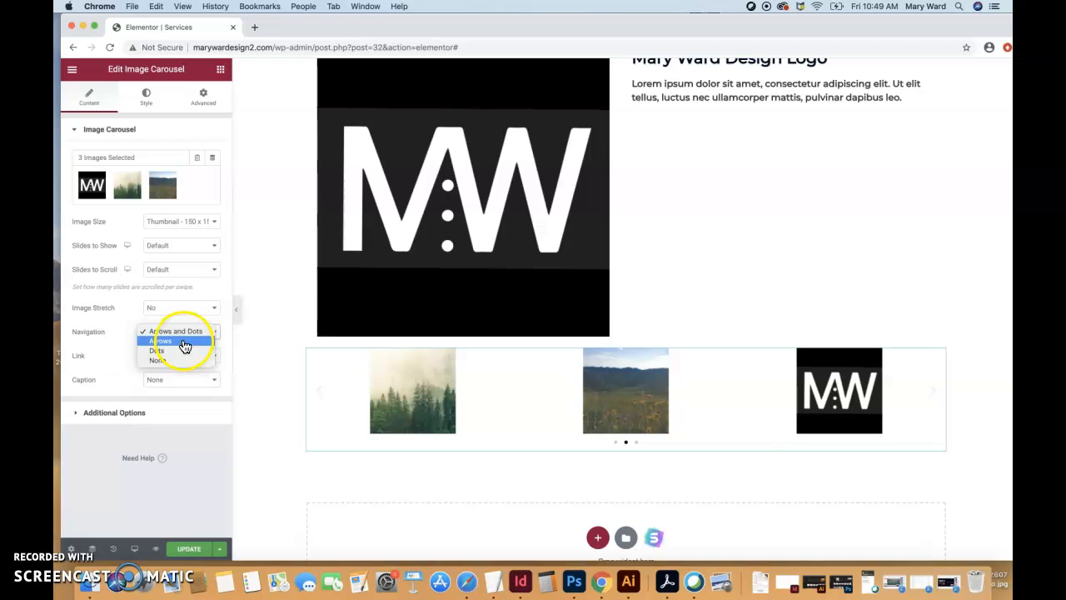
left_click(107, 329)
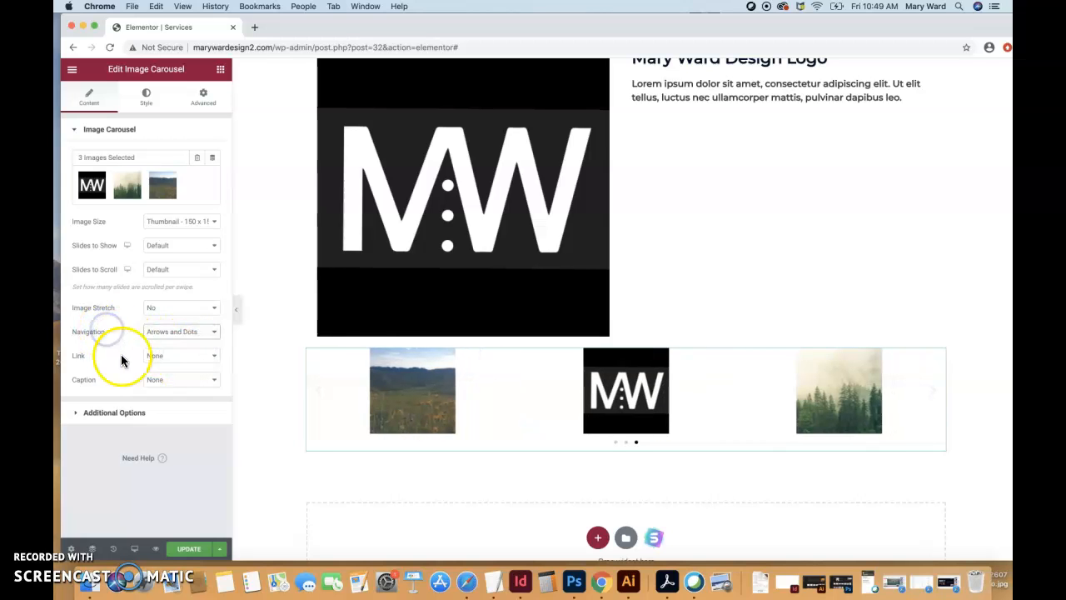
left_click(162, 334)
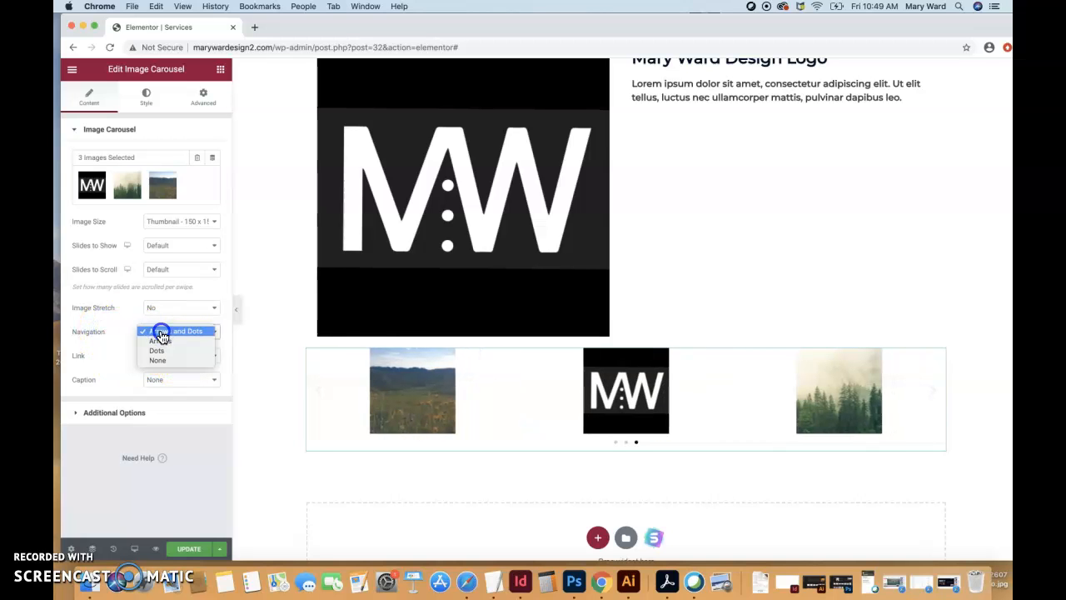
left_click(161, 332)
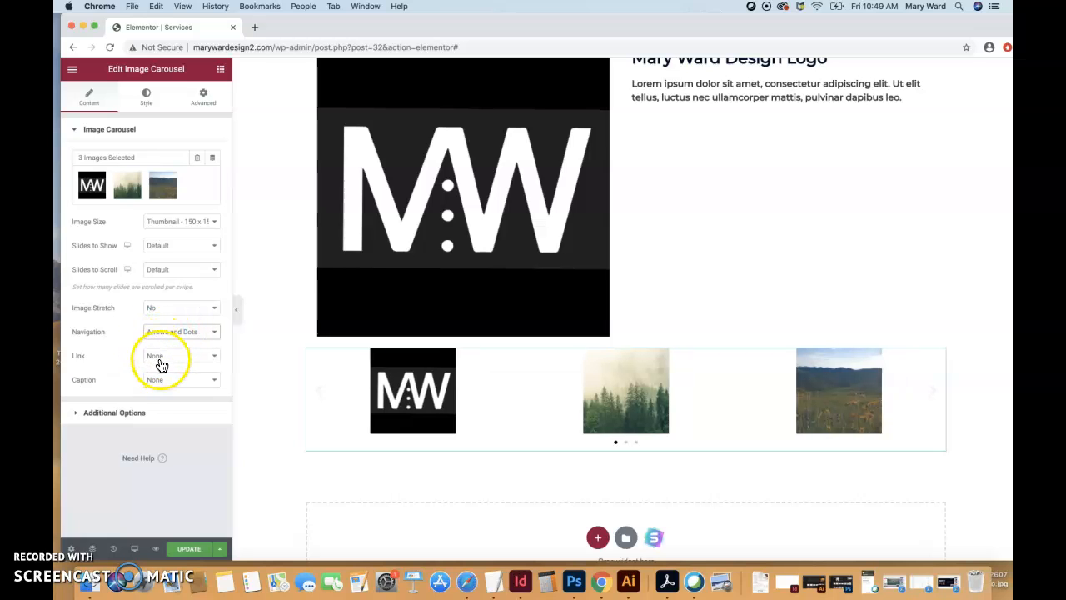
- Set the carousel's link to Media File and test the lightbox by opening and closing two of its images
left_click(163, 363)
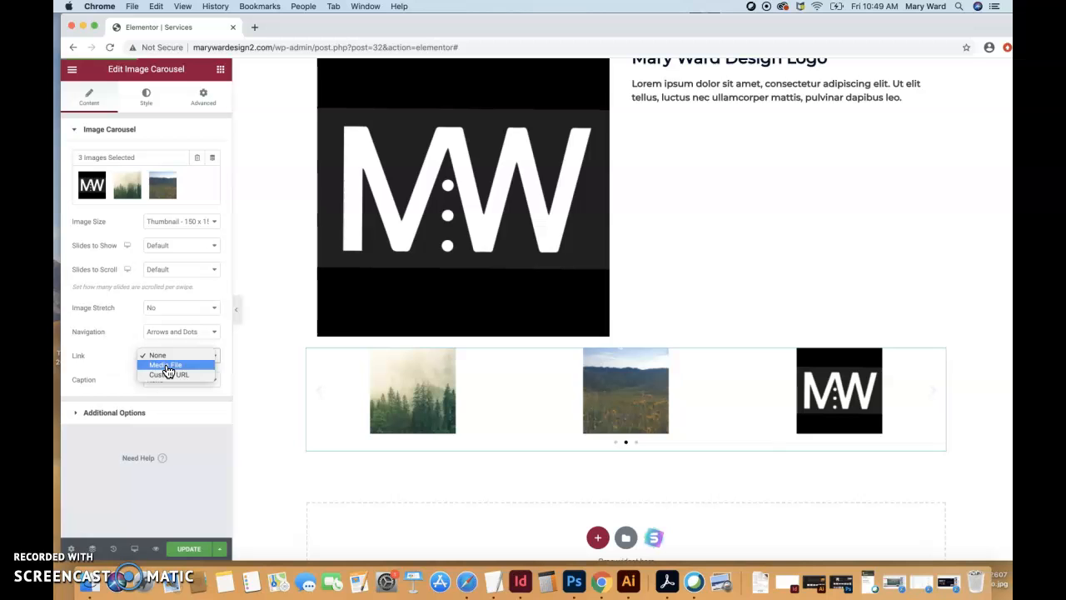
left_click(166, 367)
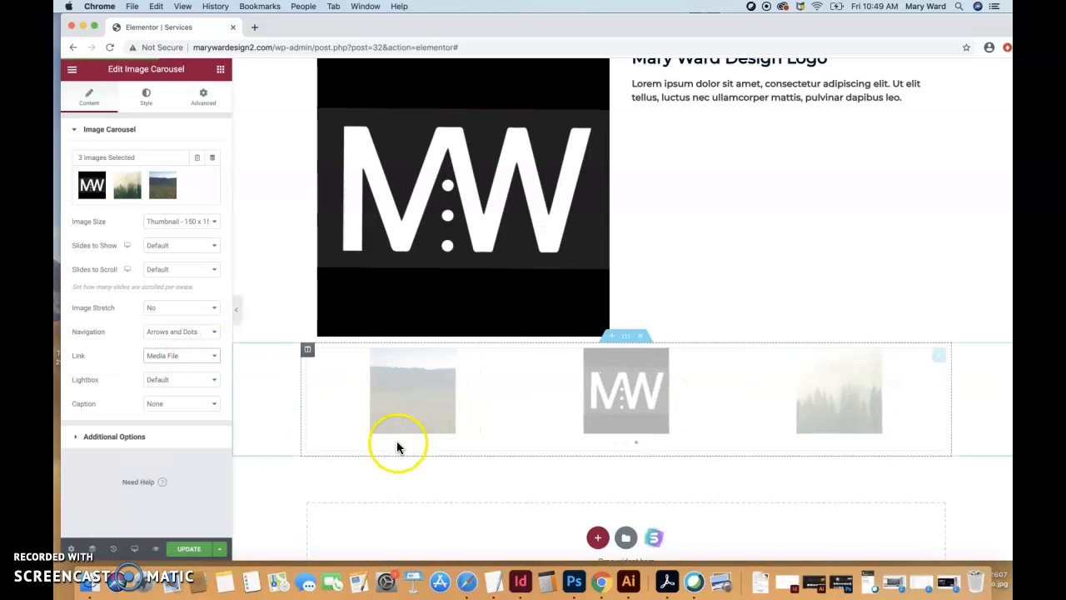
left_click(413, 419)
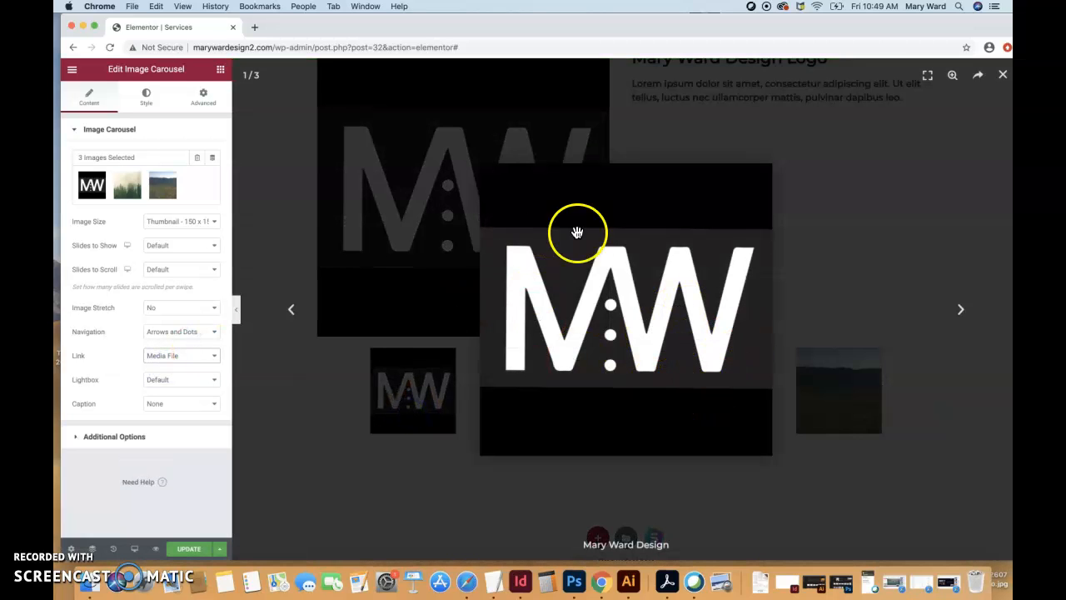
left_click(1002, 75)
left_click(633, 408)
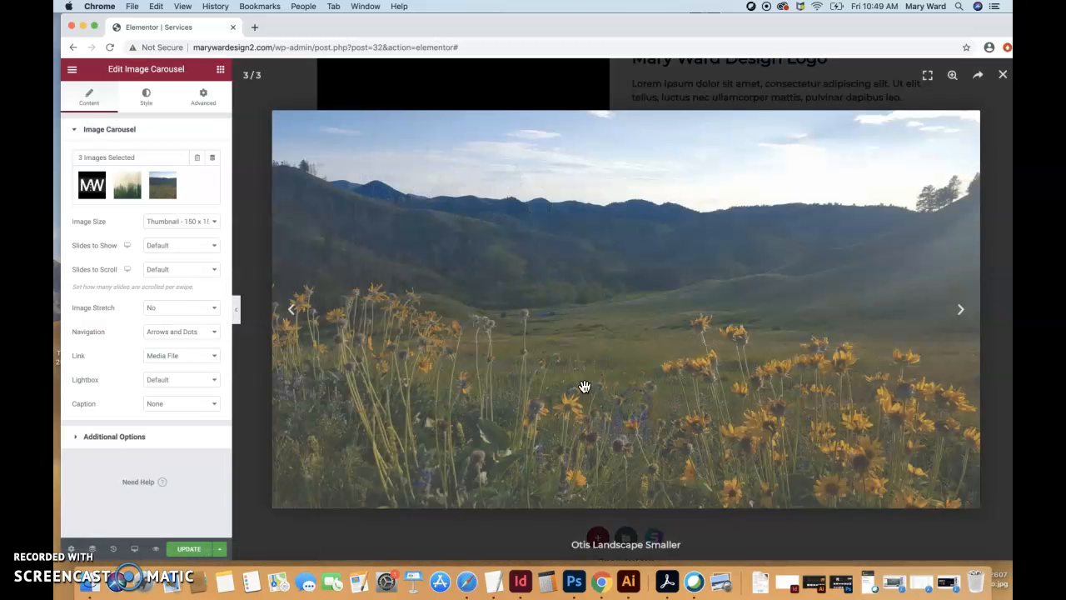
left_click(1002, 75)
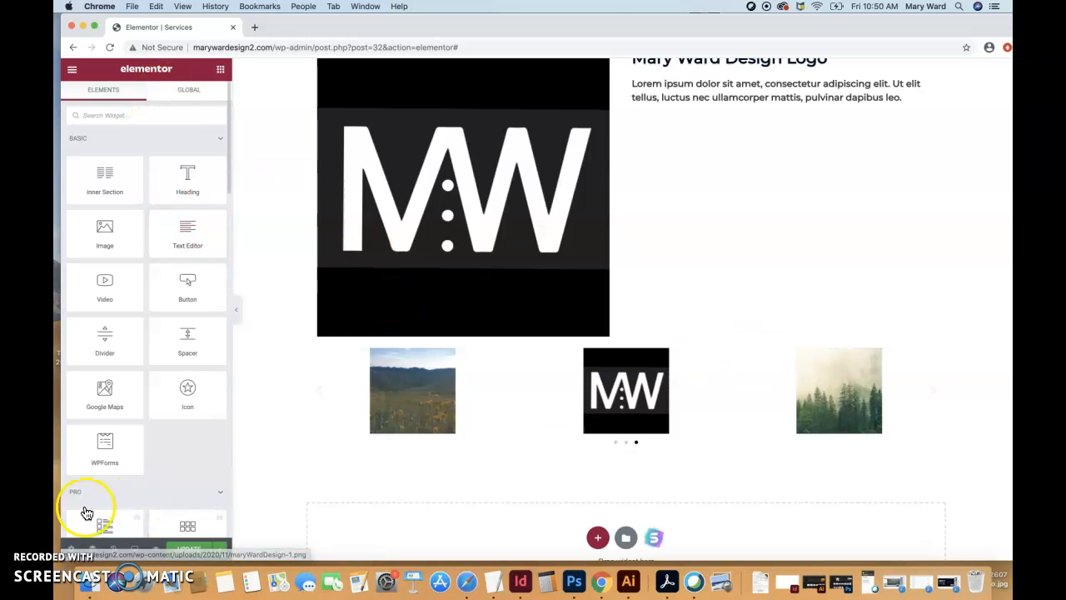
- Reopen the image carousel's settings and set Autoplay and Infinite Loop to No, keeping the direction Left
left_click(938, 354)
left_click(820, 480)
left_click(939, 355)
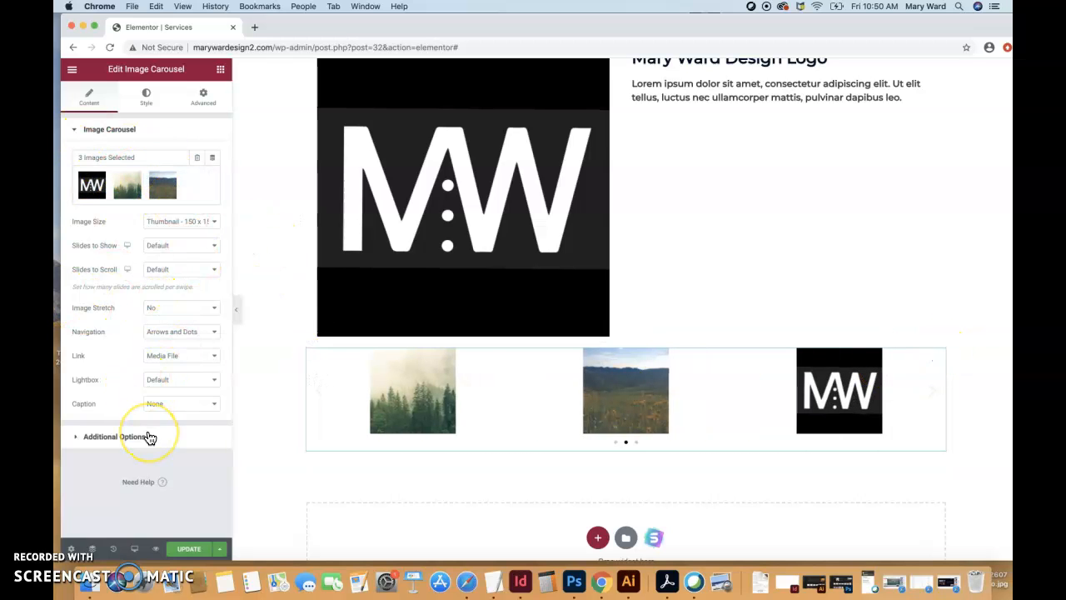
left_click(84, 439)
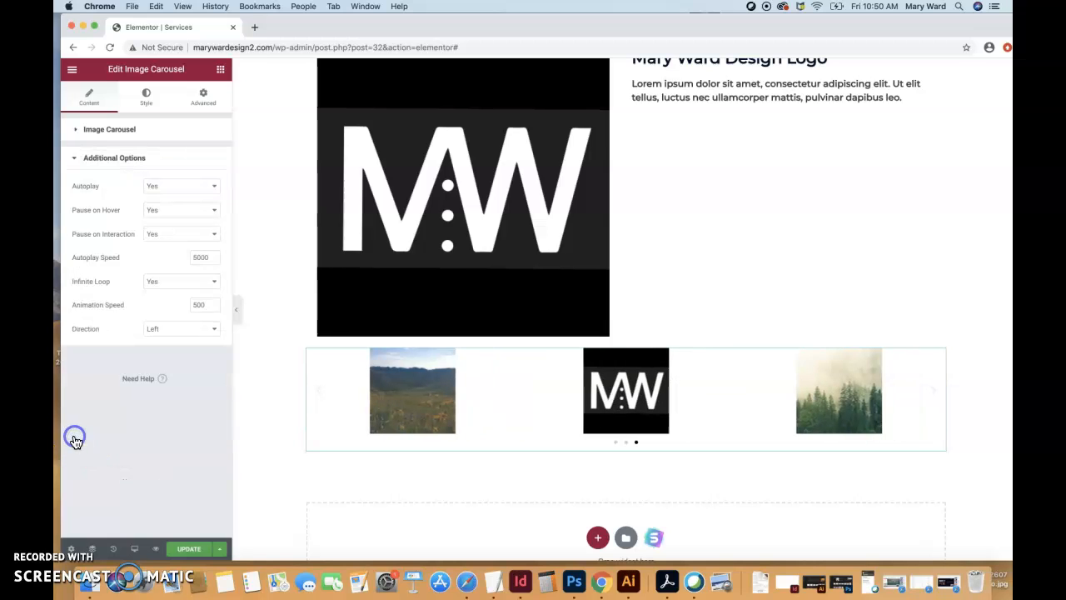
left_click(176, 188)
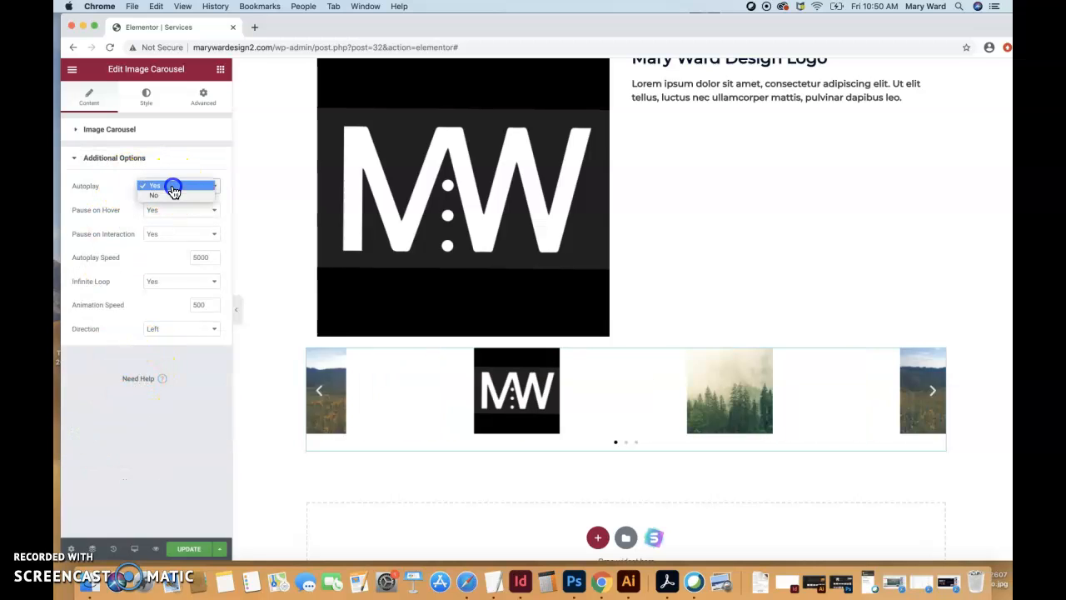
left_click(171, 196)
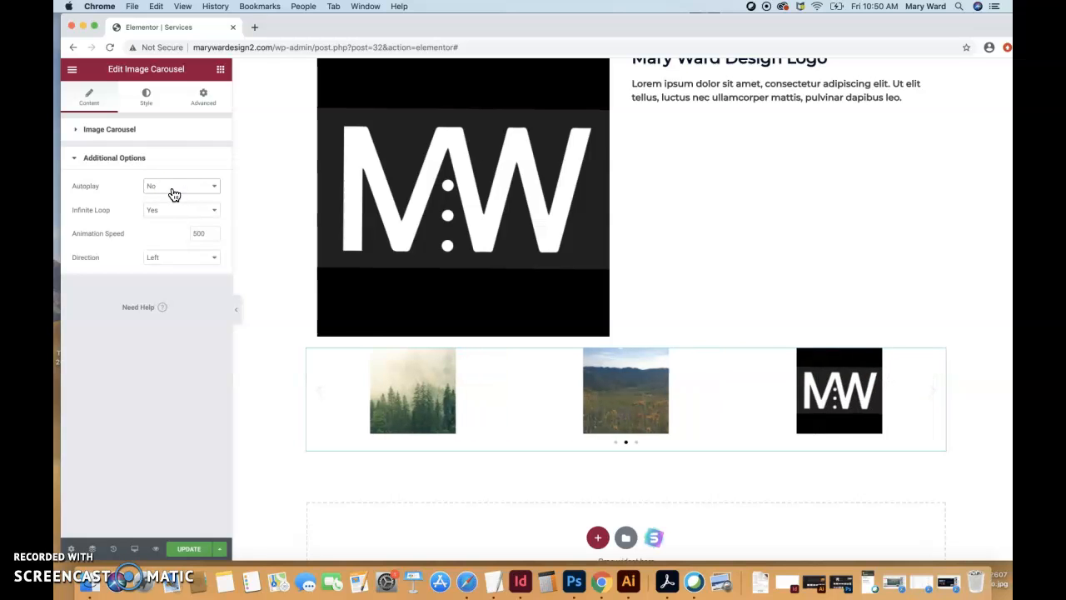
left_click(176, 212)
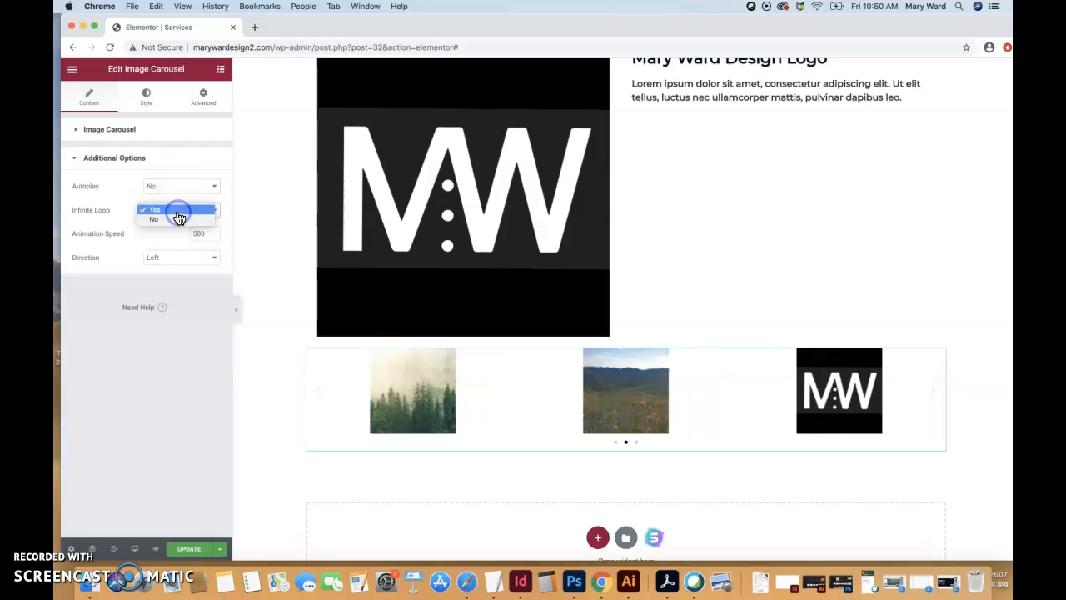
left_click(172, 222)
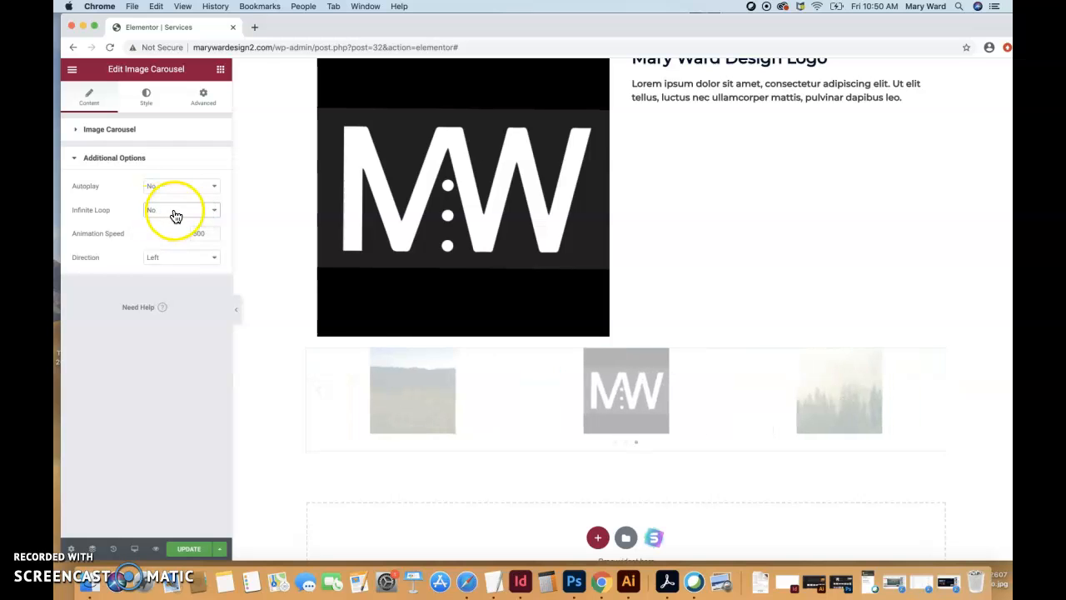
left_click(170, 263)
left_click(169, 260)
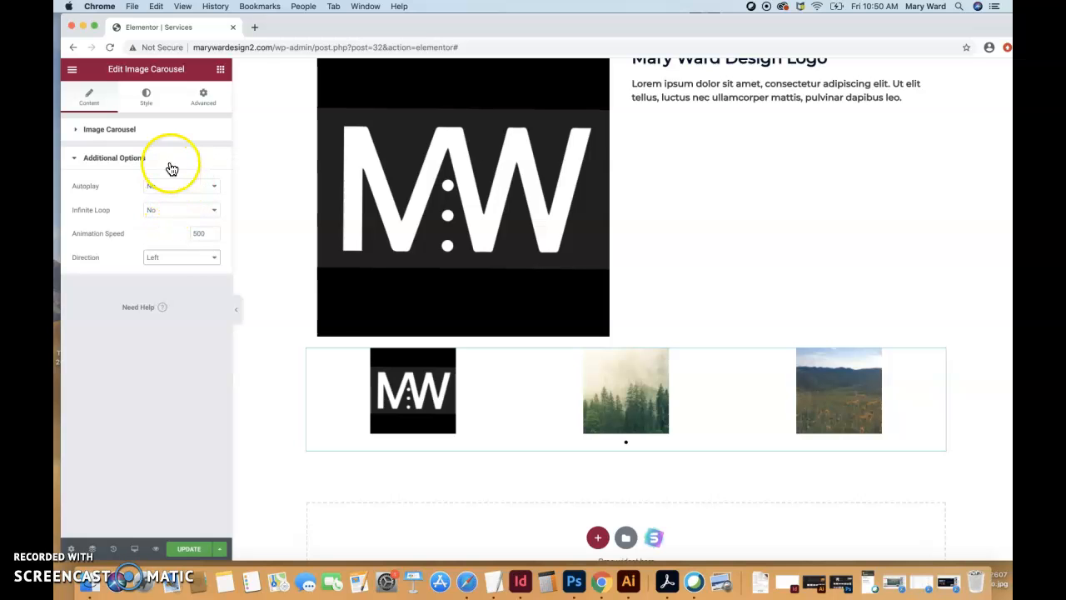
- Try the Outside position for the carousel's navigation arrows and set it back to Inside
left_click(151, 98)
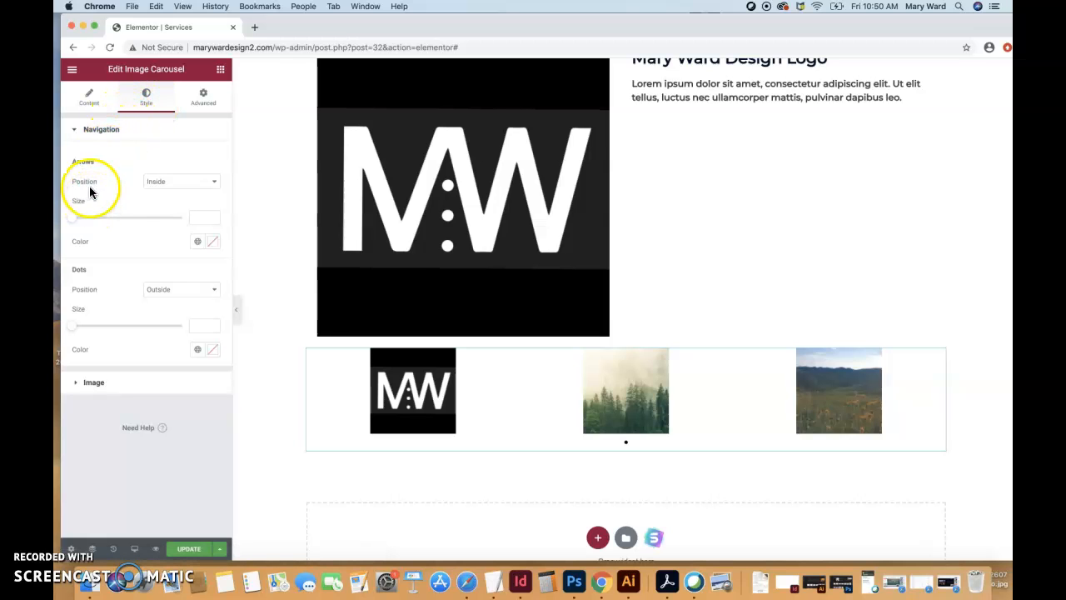
left_click(188, 182)
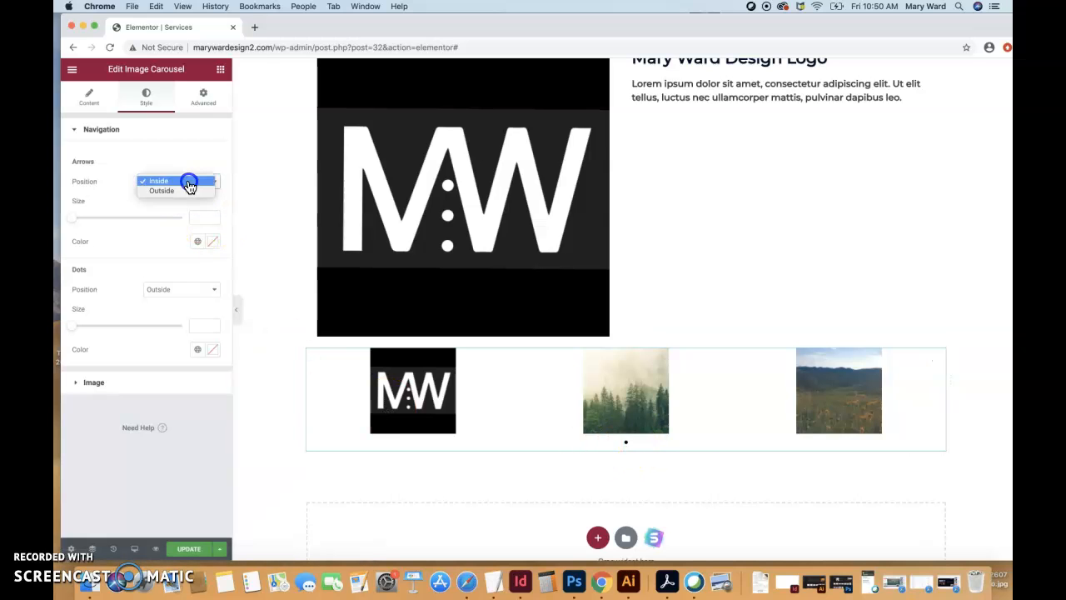
left_click(167, 191)
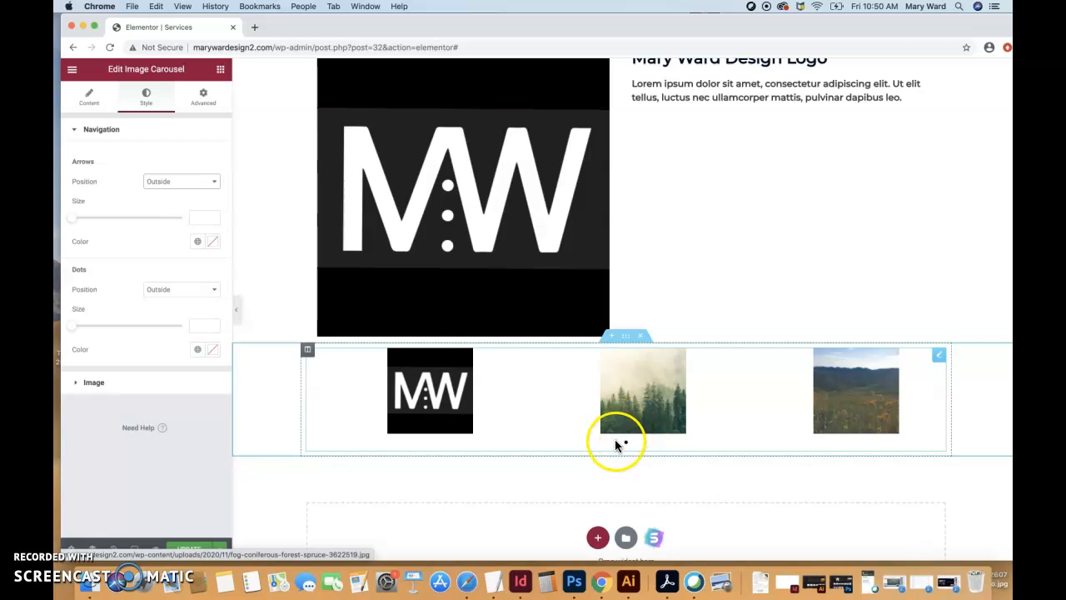
left_click(185, 182)
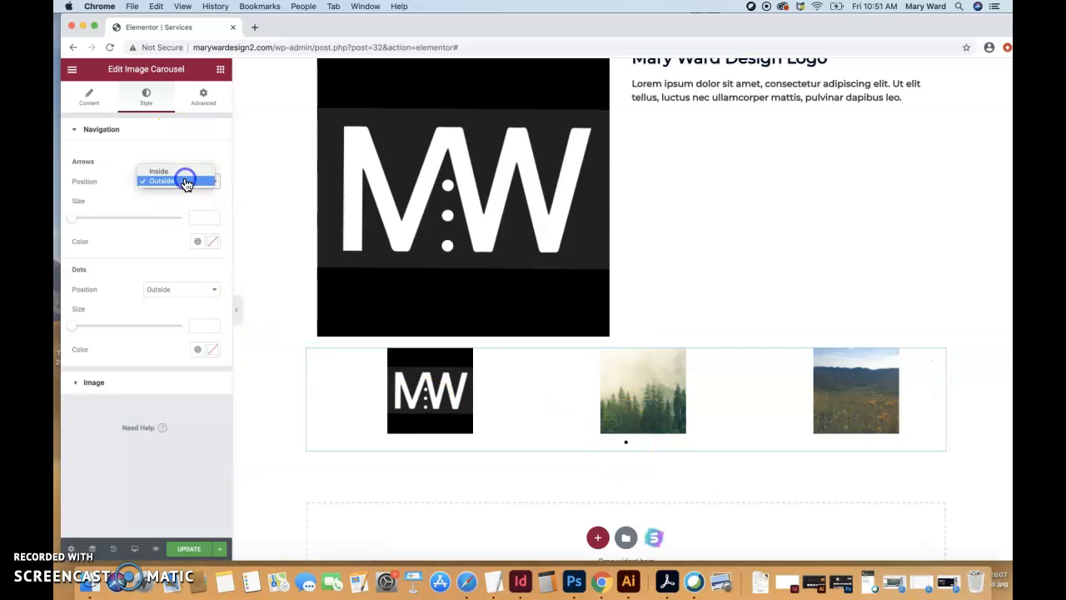
left_click(179, 171)
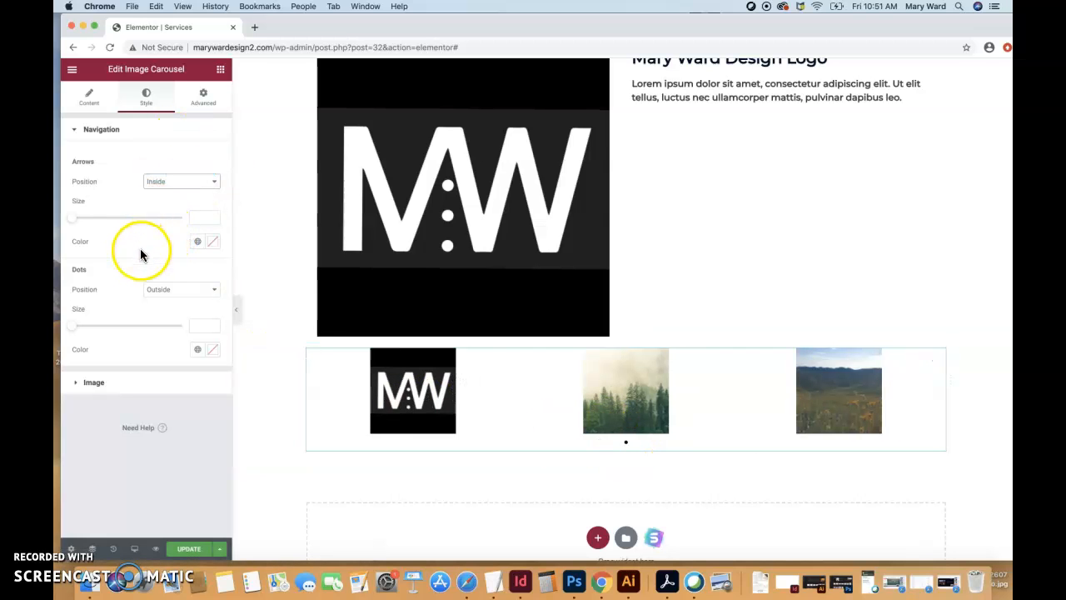
- Try the Inside position for the carousel's navigation dots and set it back to Outside
left_click(198, 289)
left_click(193, 298)
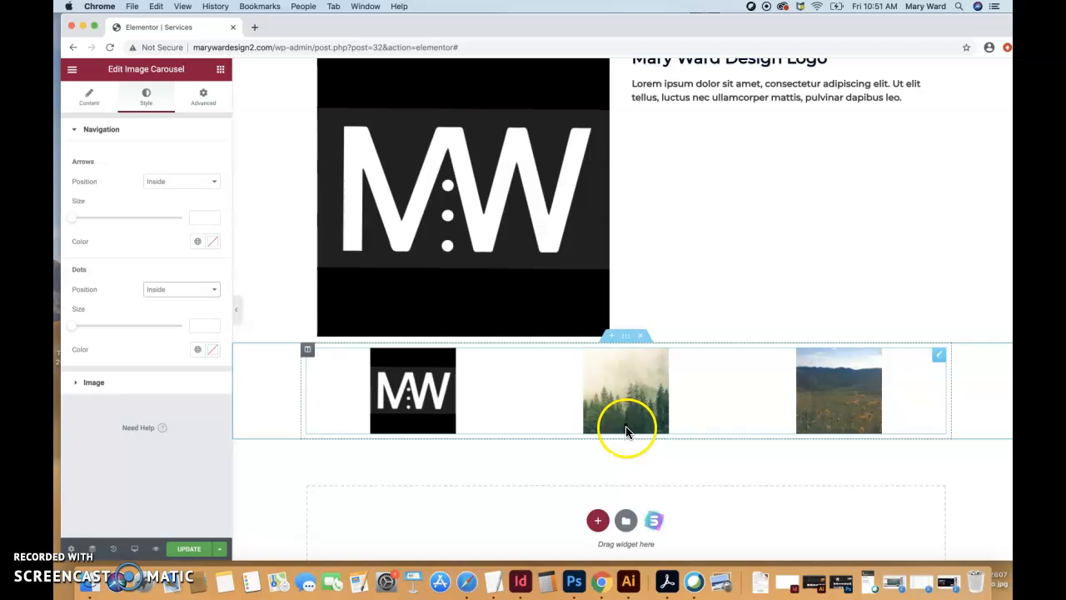
left_click(193, 291)
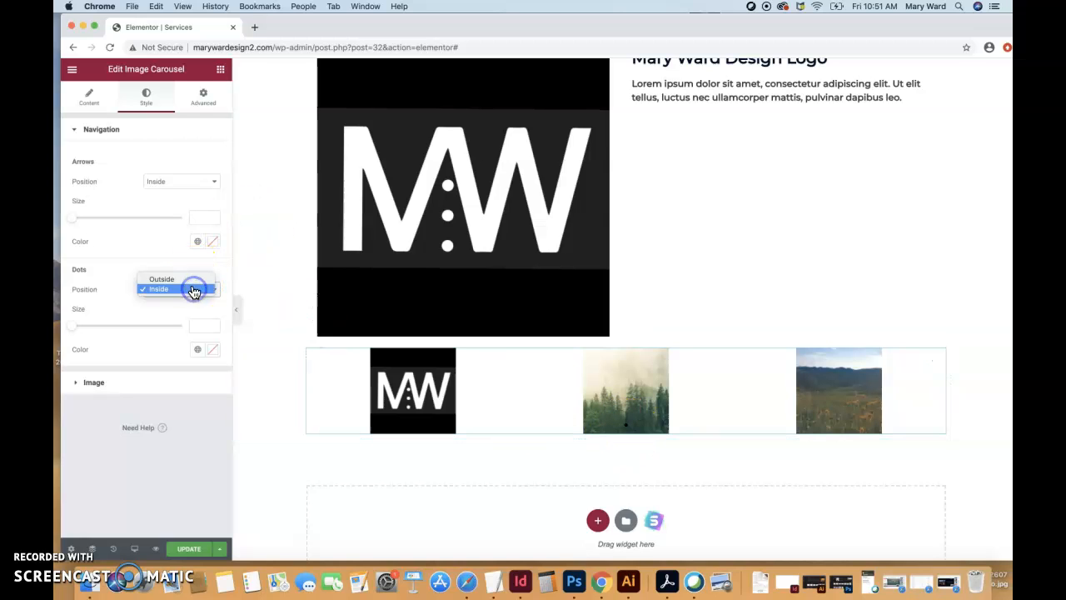
left_click(192, 280)
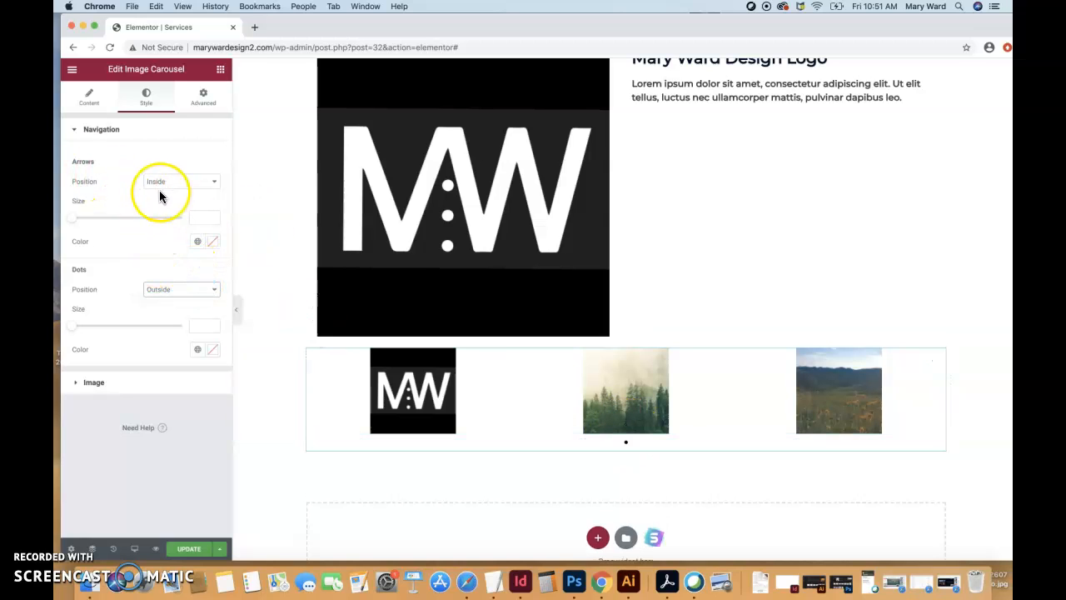
- Compare the navigation arrows' Outside position with the images once more and restore Inside
left_click(181, 185)
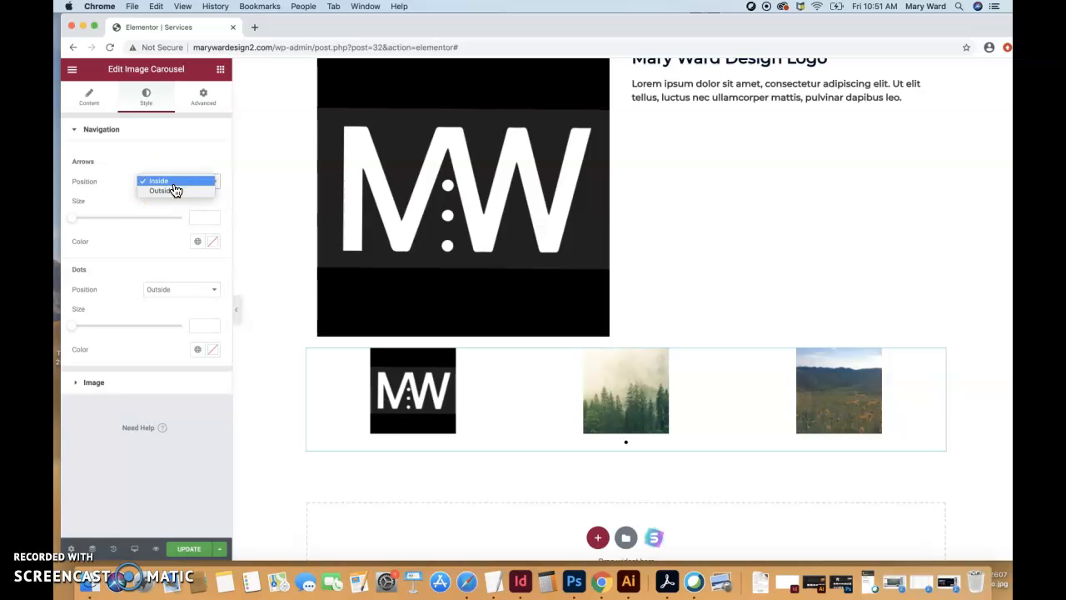
left_click(177, 193)
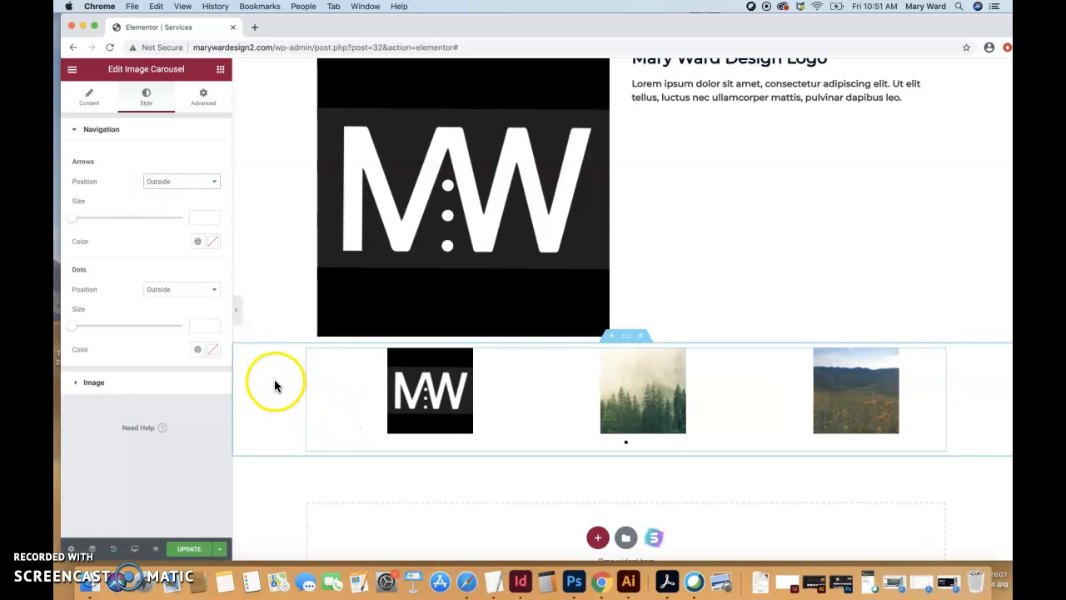
left_click(199, 178)
left_click(199, 172)
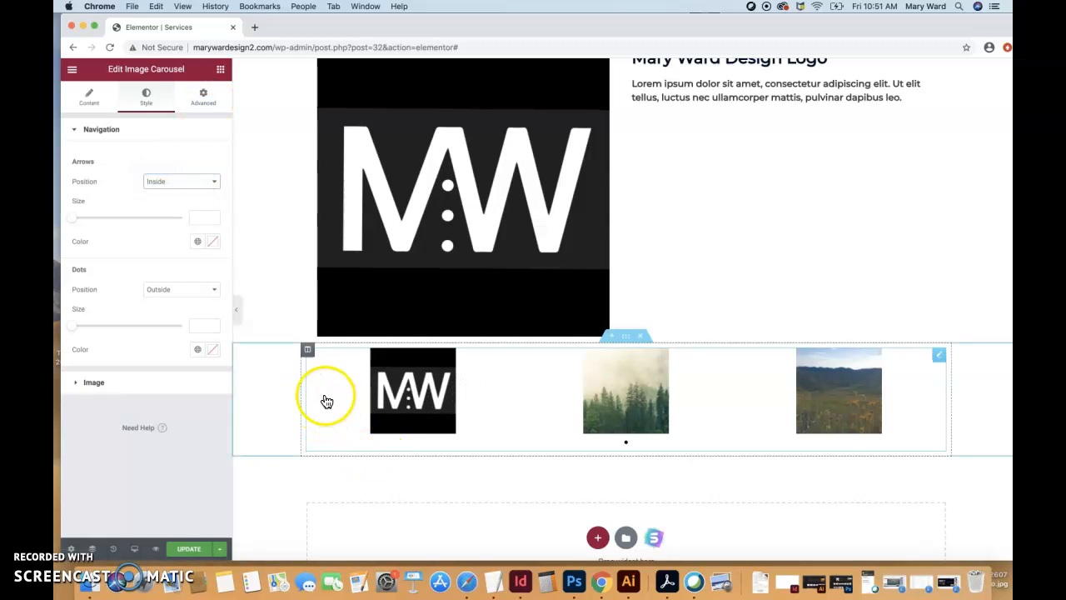
- Unlink the image carousel's margin values and set only the top margin to 24 px
left_click(203, 96)
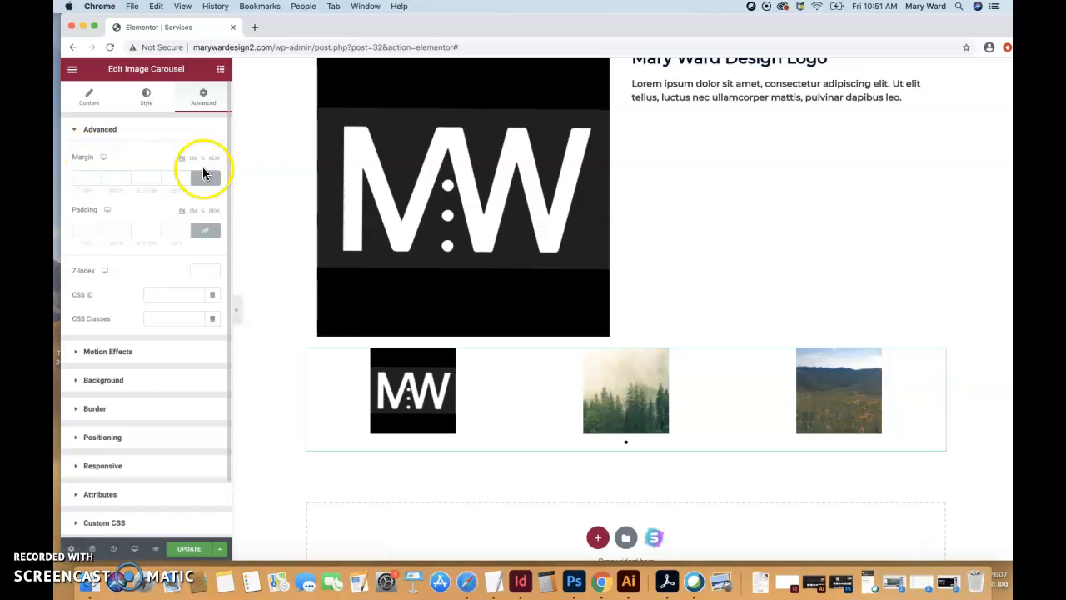
left_click(208, 180)
left_click(98, 177)
type("6")
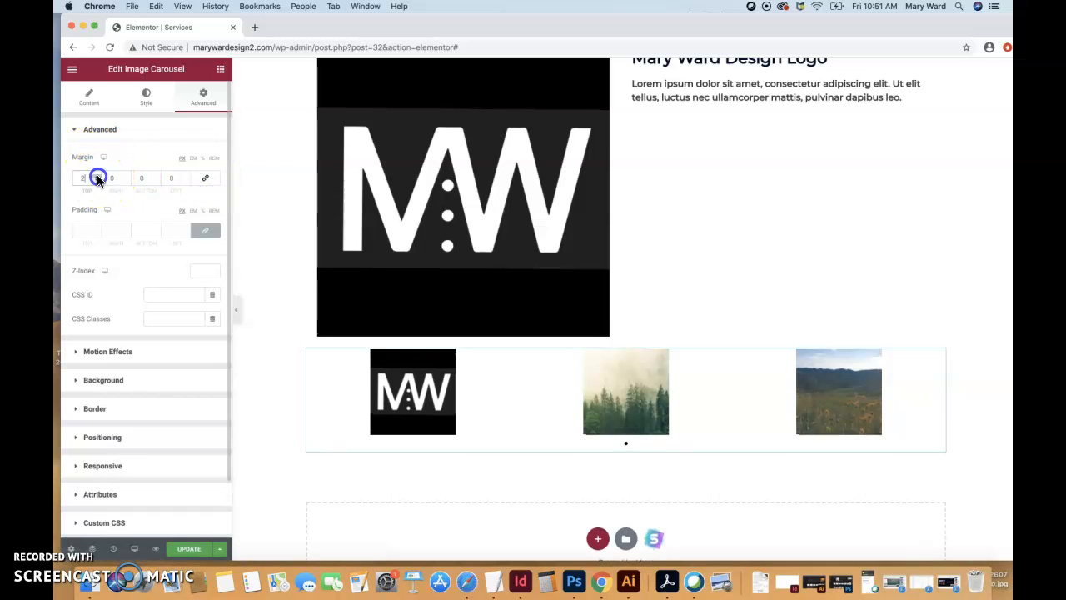
left_click(98, 177)
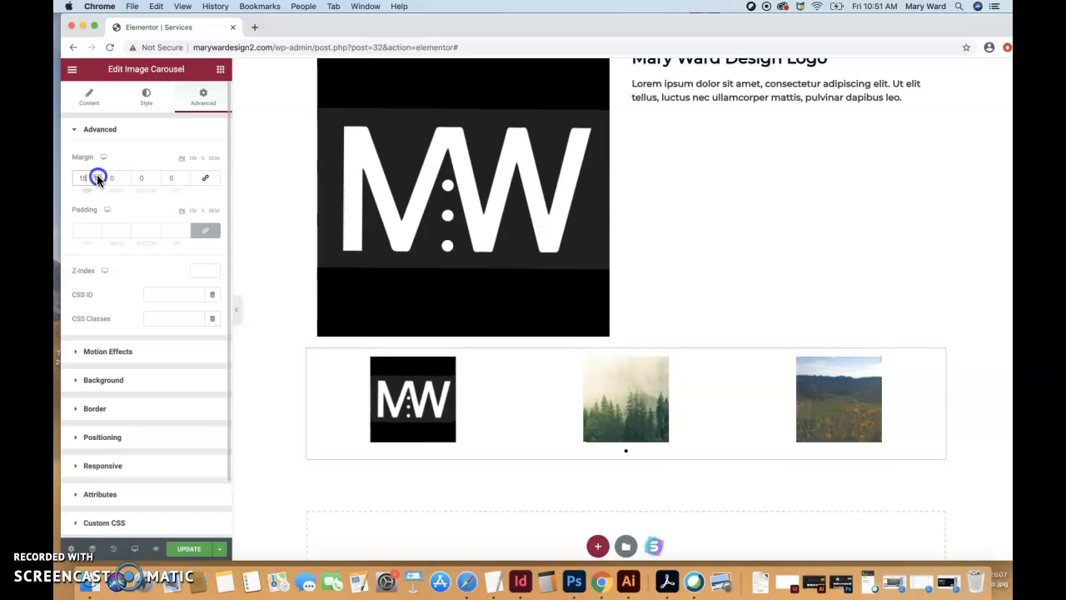
left_click(97, 178)
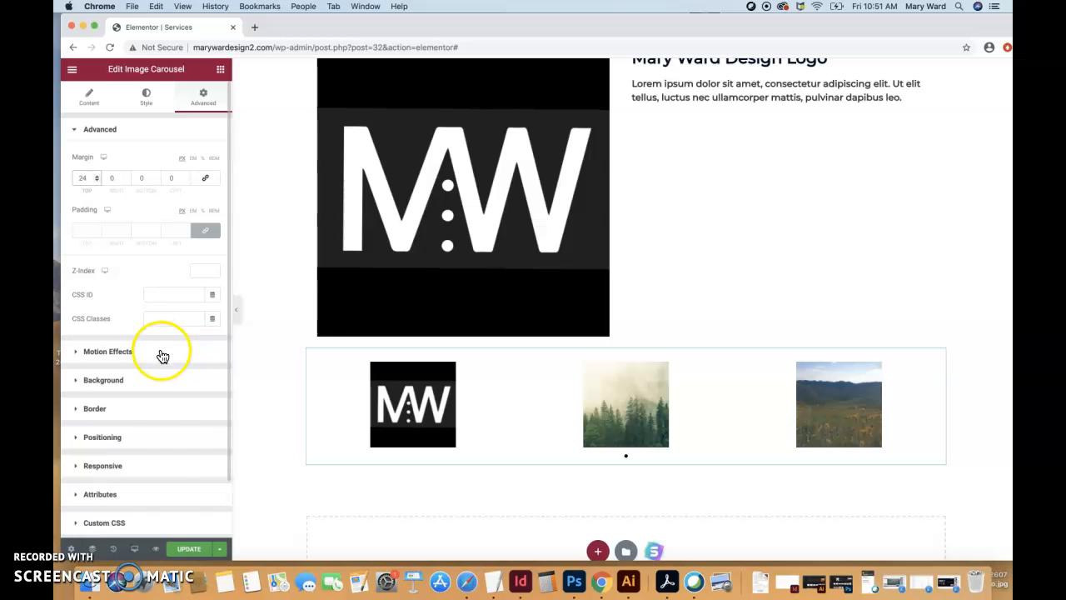
scroll(167, 442, "down", 2)
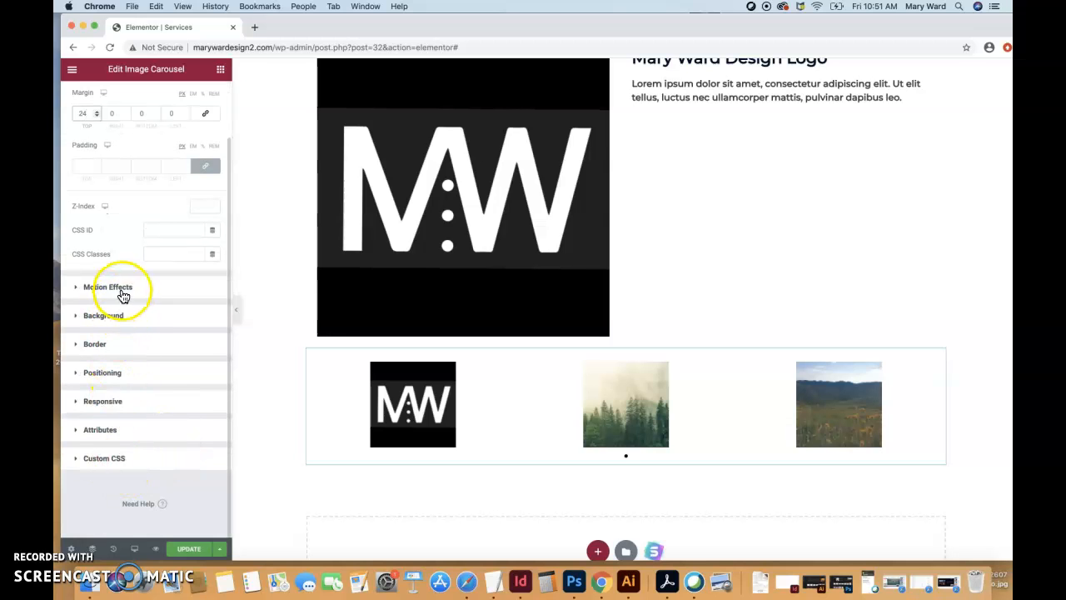
scroll(122, 300, "up", 3)
- Try Caption as the text under the carousel images, and set the caption type to Title
left_click(146, 98)
left_click(90, 101)
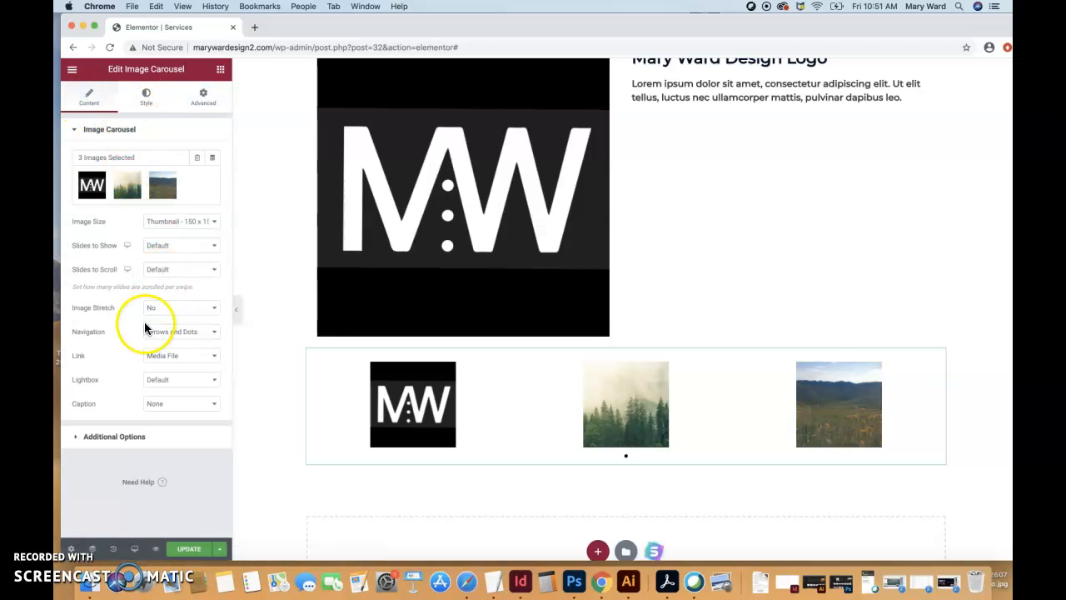
left_click(197, 405)
left_click(194, 424)
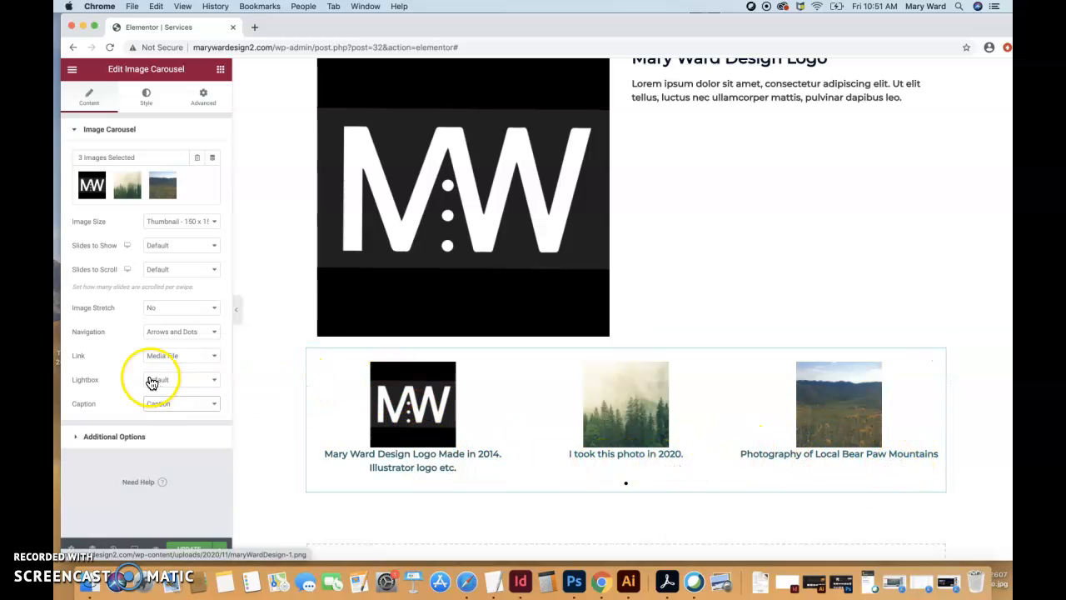
left_click(192, 404)
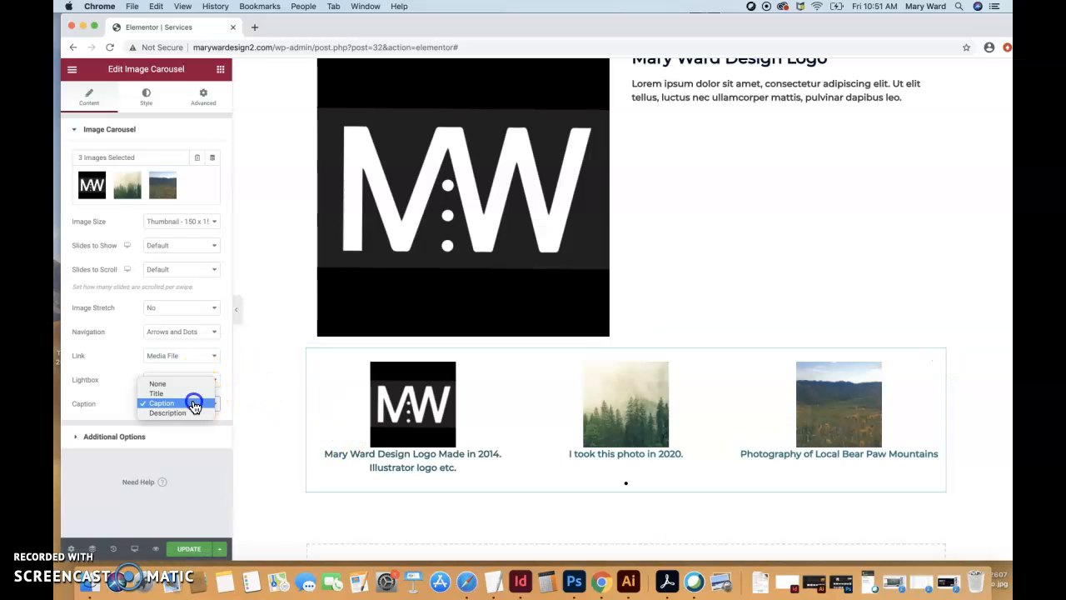
left_click(190, 394)
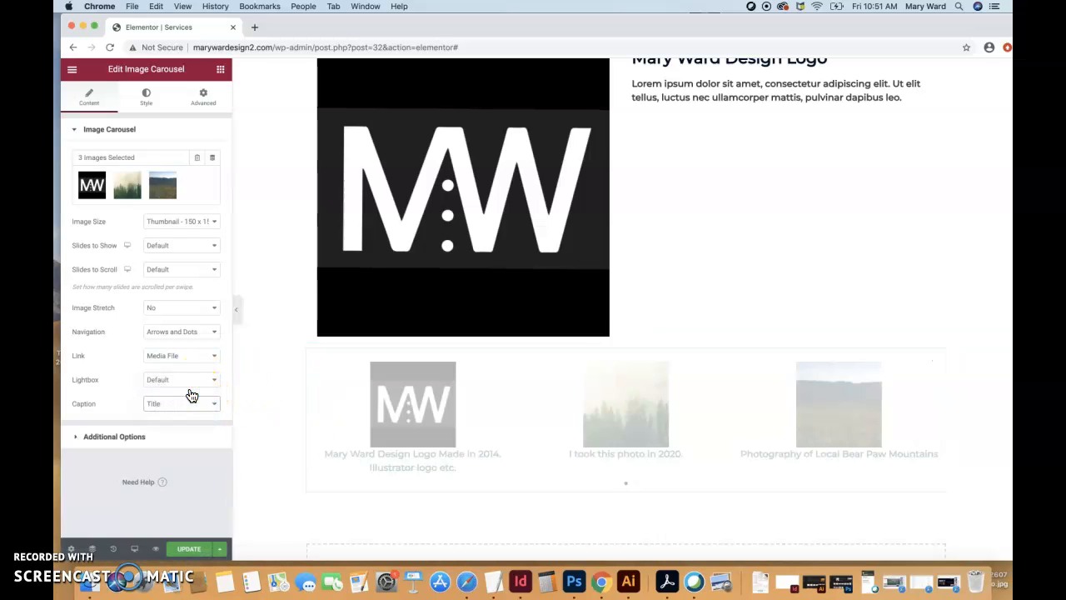
- Test the lightbox on the first carousel image, and review the carousel's caption and lightbox choices, keeping Title and Default
left_click(417, 441)
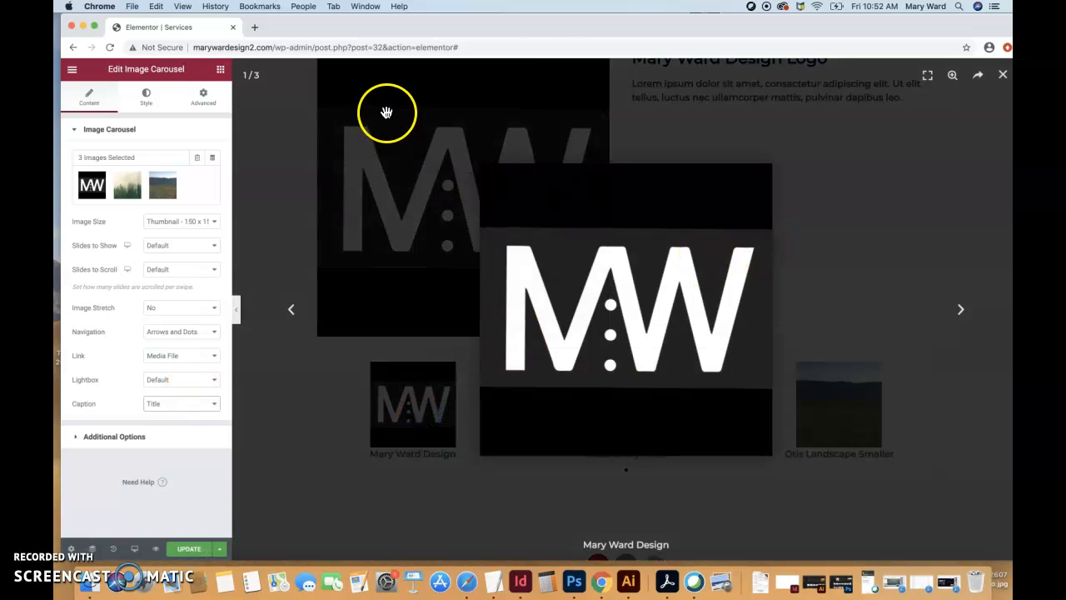
left_click(1004, 76)
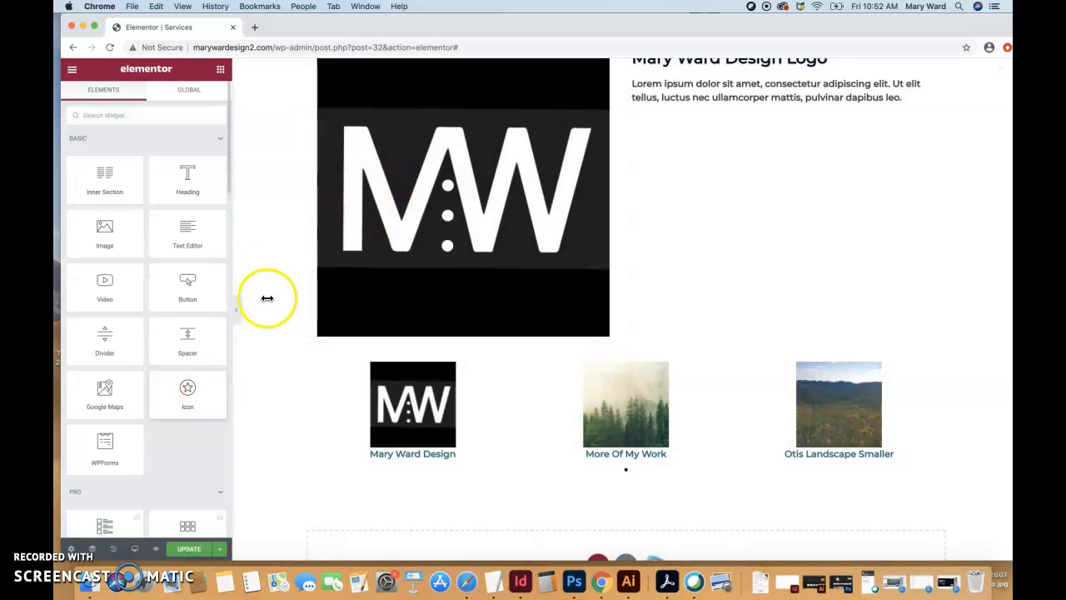
left_click(938, 358)
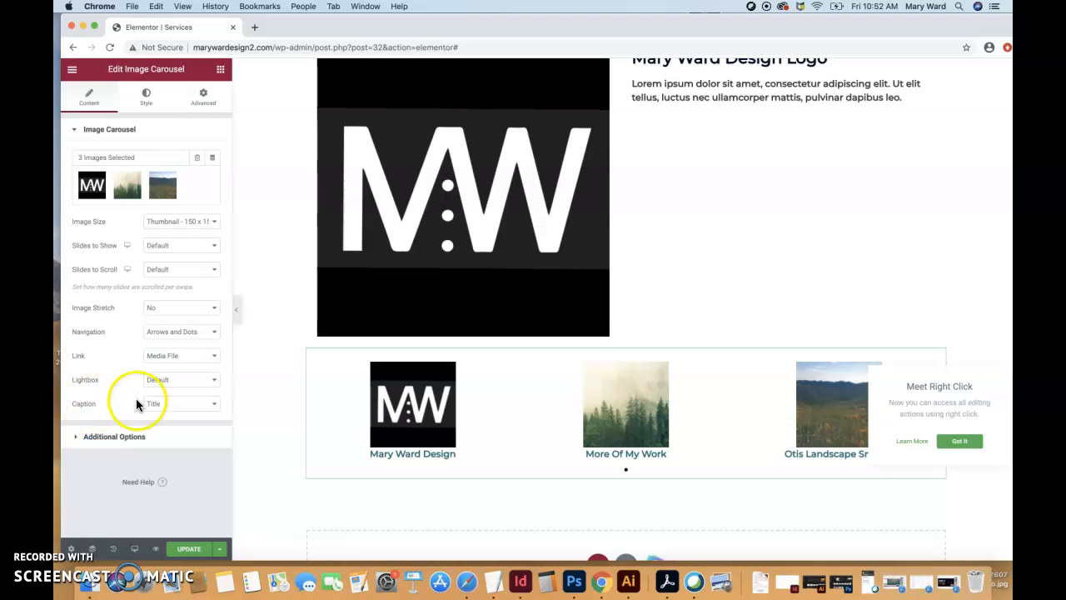
left_click(171, 408)
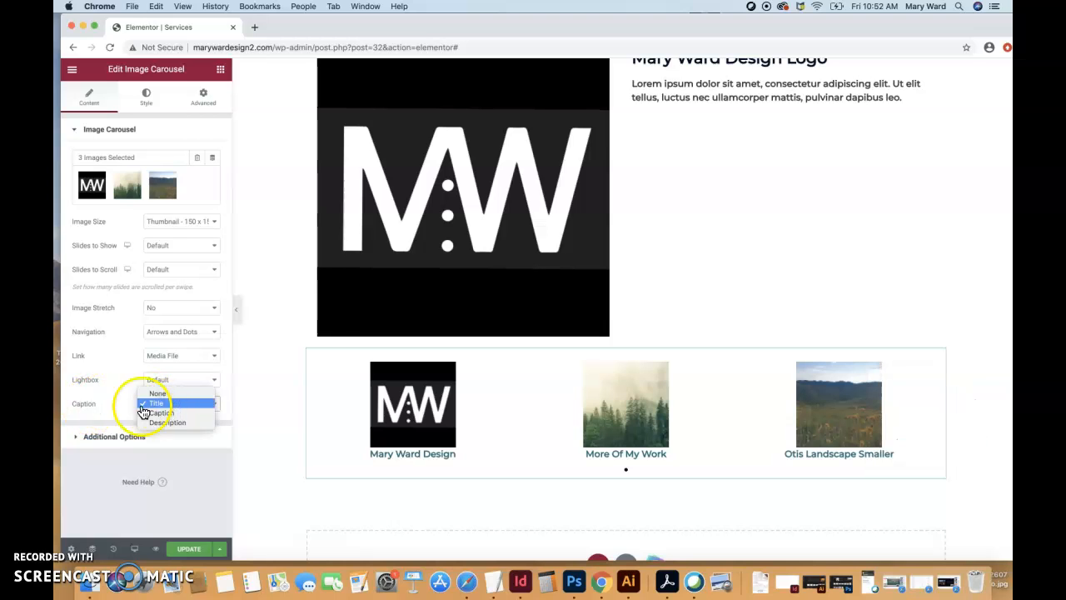
left_click(164, 408)
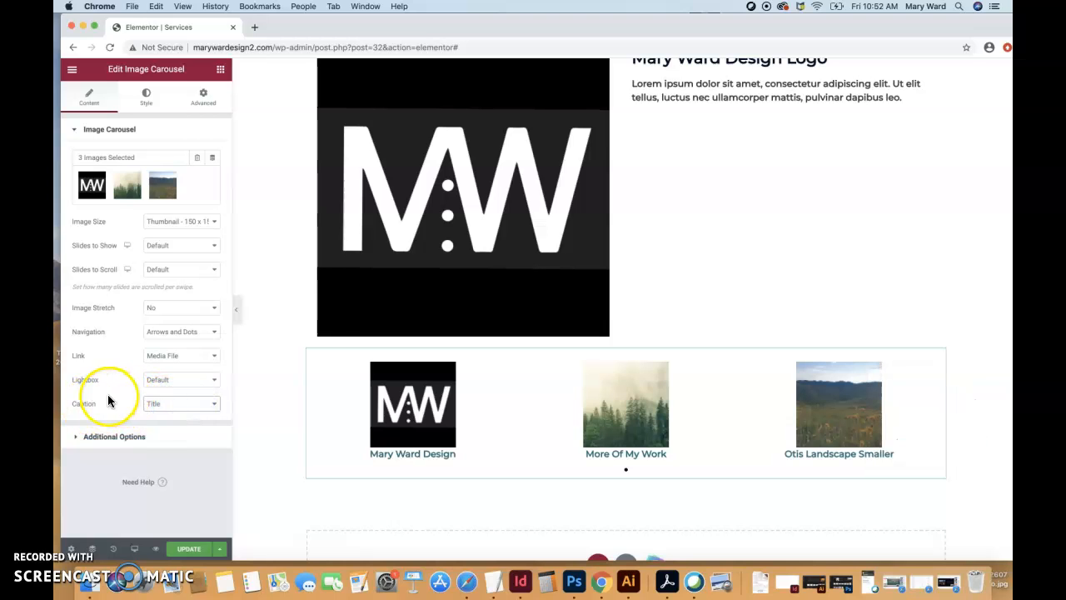
left_click(166, 382)
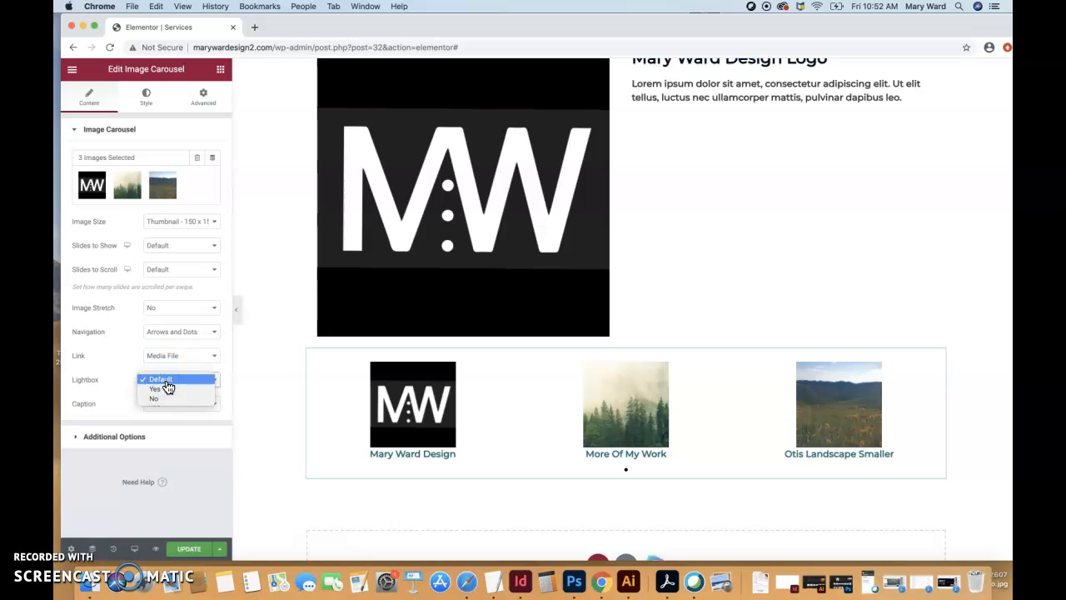
left_click(124, 385)
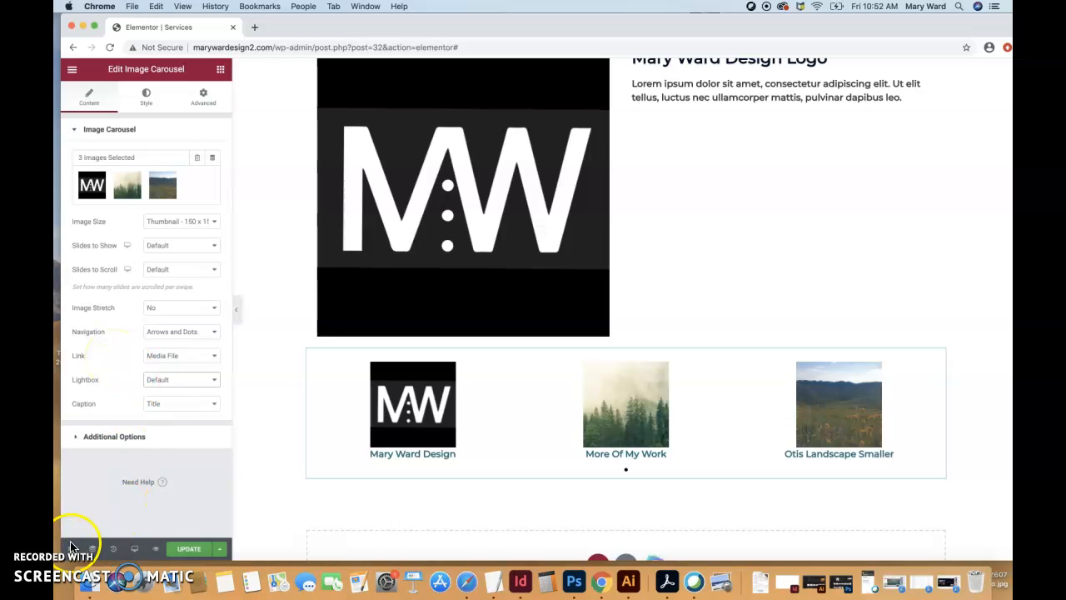
- Update the page to save the carousel changes
left_click(71, 540)
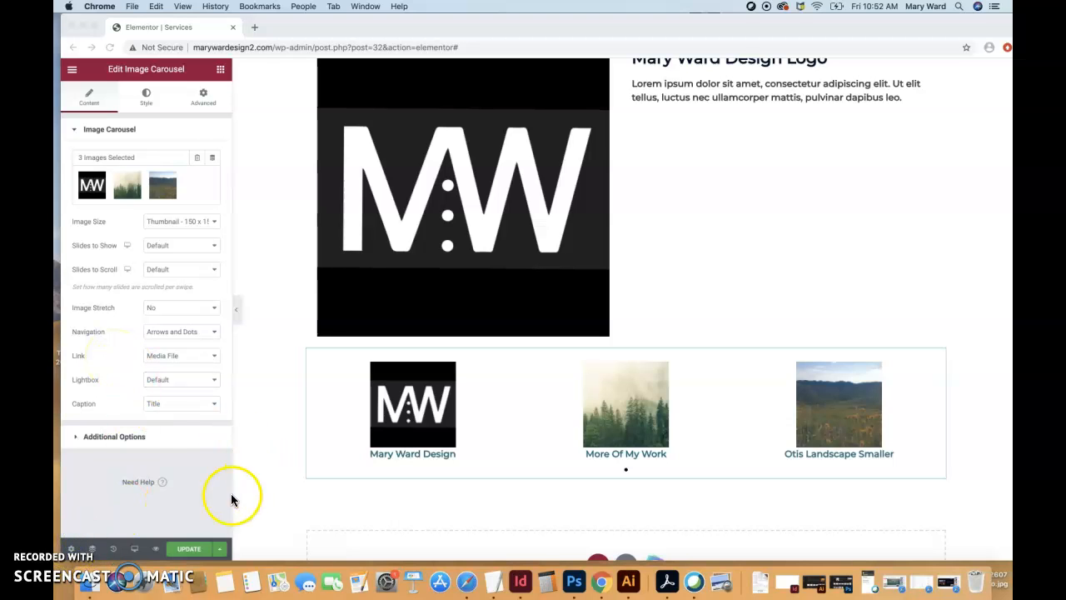
left_click(261, 515)
left_click(190, 548)
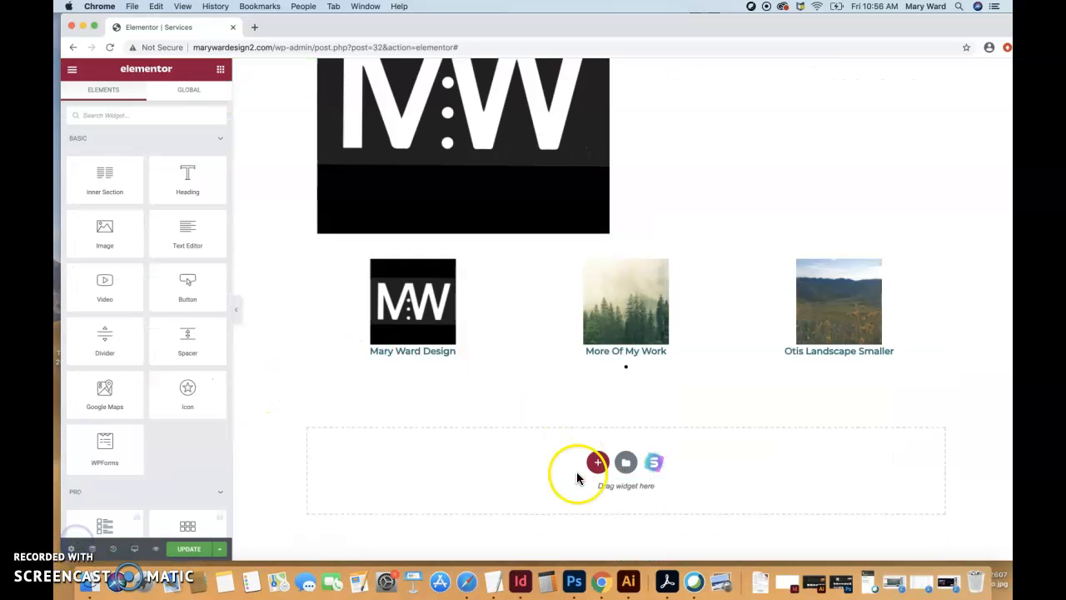
- Add a new section with a single-column structure below the image carousel
left_click(597, 464)
left_click(485, 438)
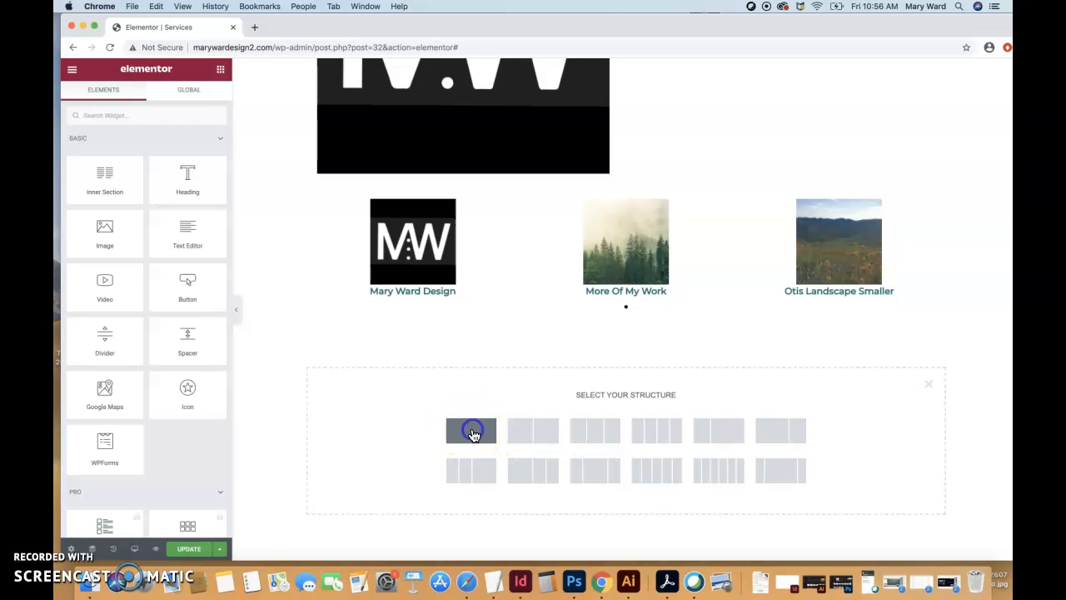
left_click(472, 433)
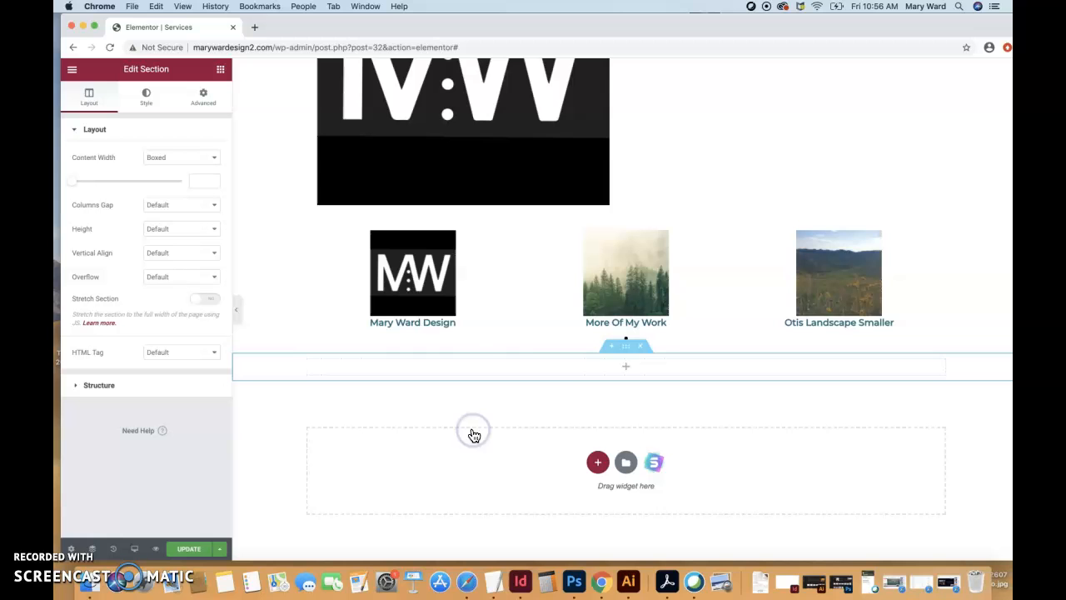
- Find the Basic Gallery widget among the general elements and place it in the new empty section
left_click(220, 69)
scroll(151, 374, "down", 5)
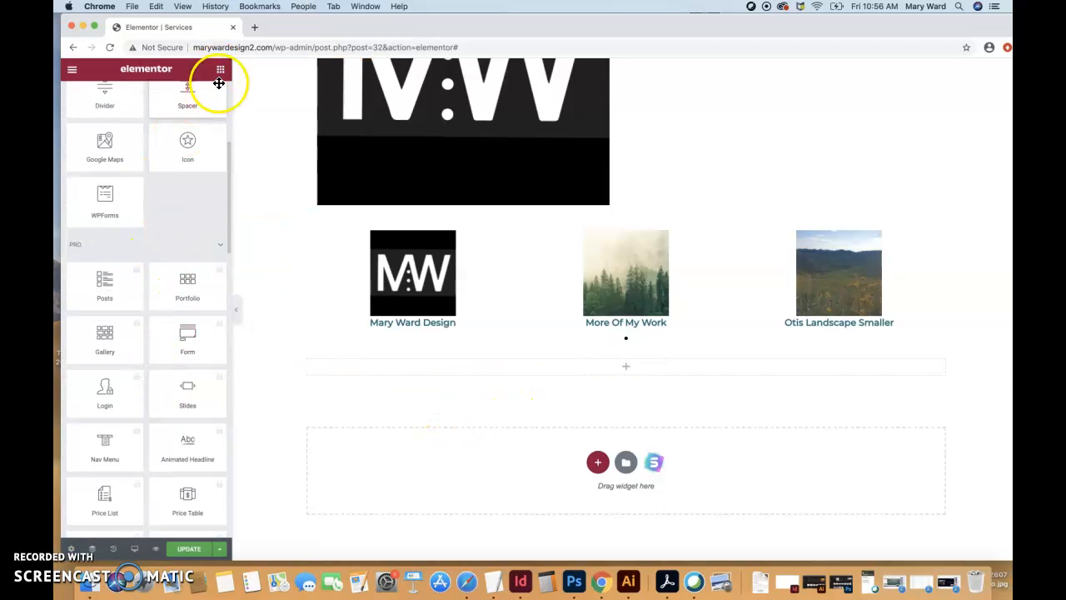
scroll(166, 250, "down", 2)
scroll(160, 310, "down", 10)
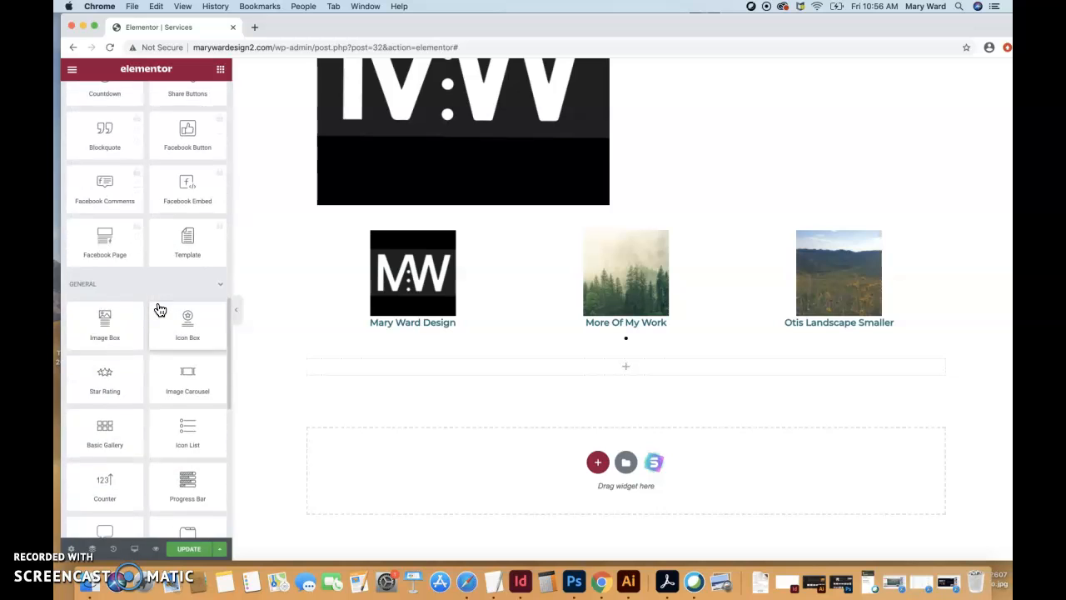
scroll(160, 310, "down", 3)
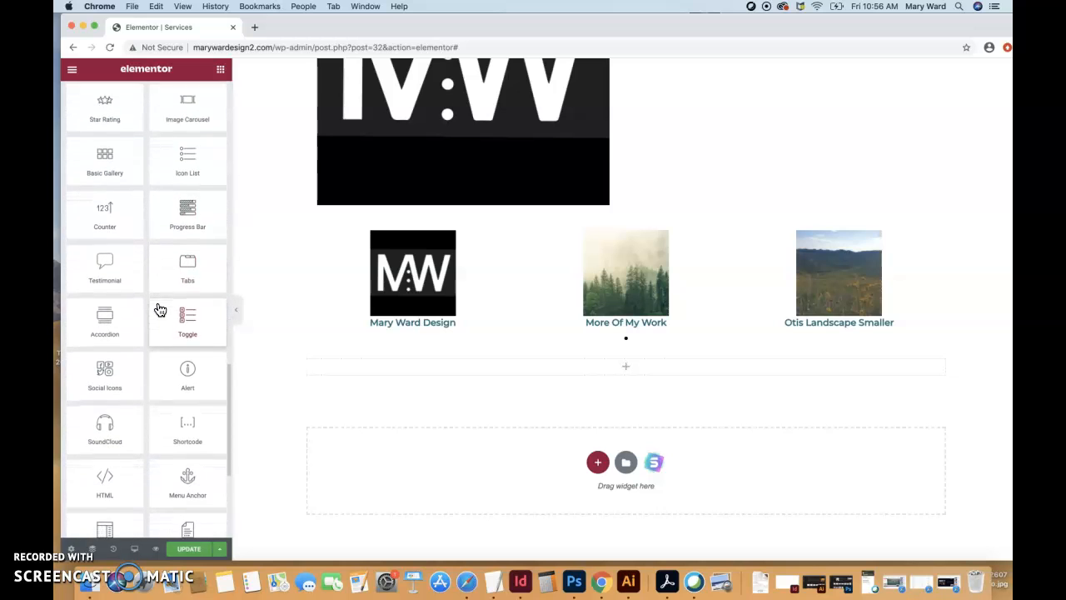
scroll(158, 309, "up", 3)
left_click_drag(144, 296, 569, 375)
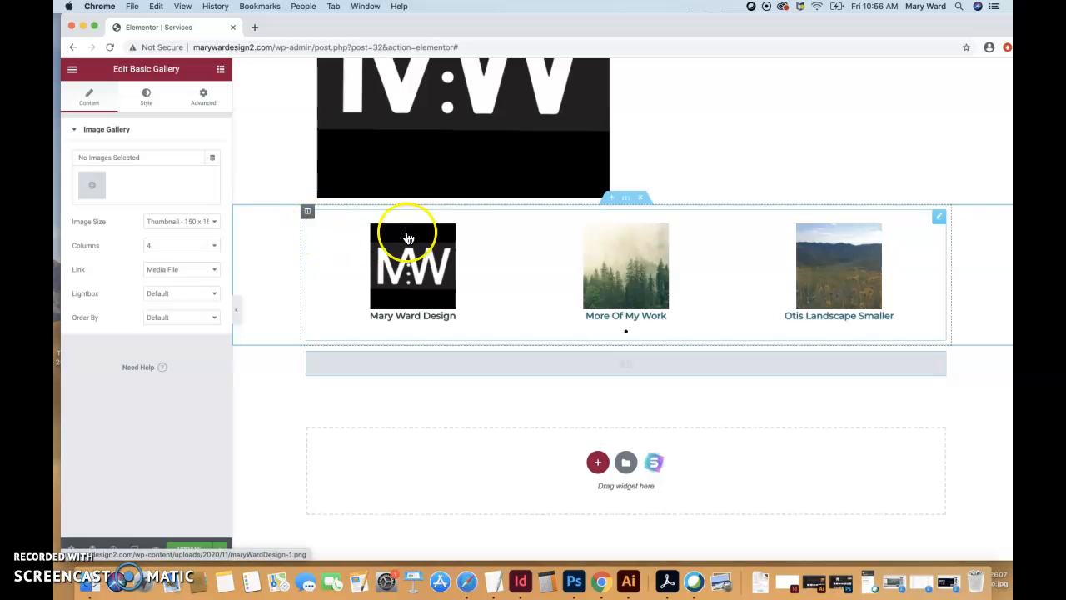
- Select the MW logo, forest photo, mountain landscape and six plated-food images from the media library for the new gallery
left_click(91, 184)
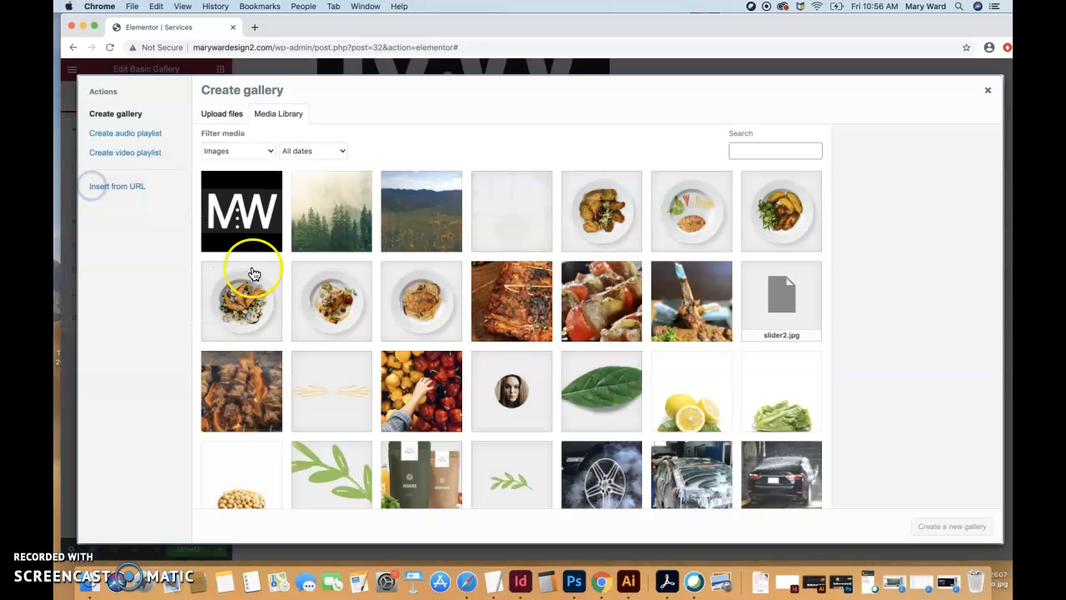
left_click(258, 226)
left_click(357, 230)
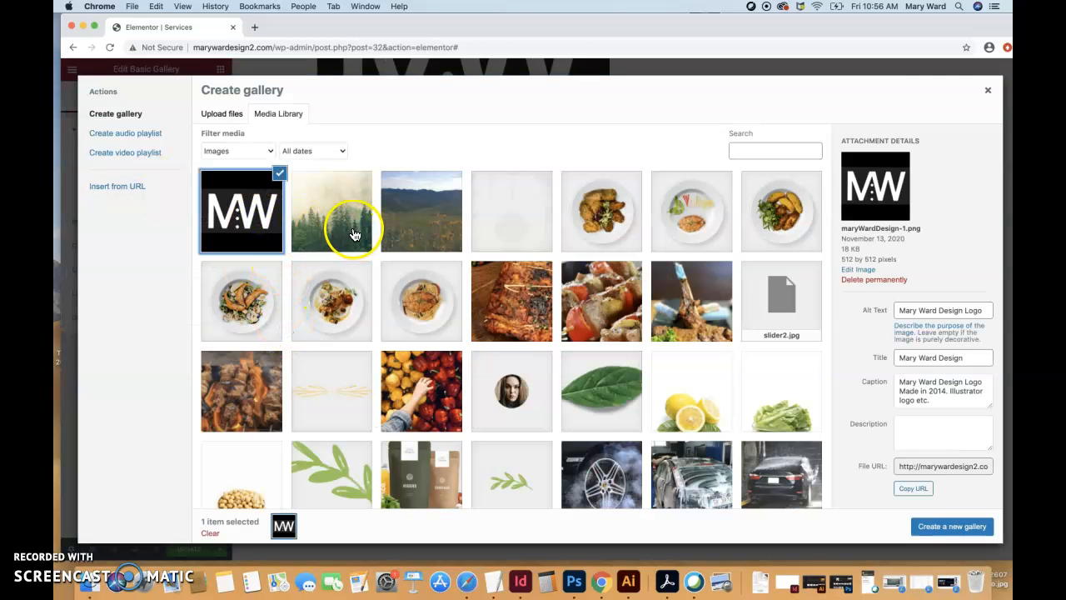
left_click(415, 237)
left_click(596, 228)
left_click(678, 216)
left_click(769, 226)
left_click(246, 323)
left_click(309, 321)
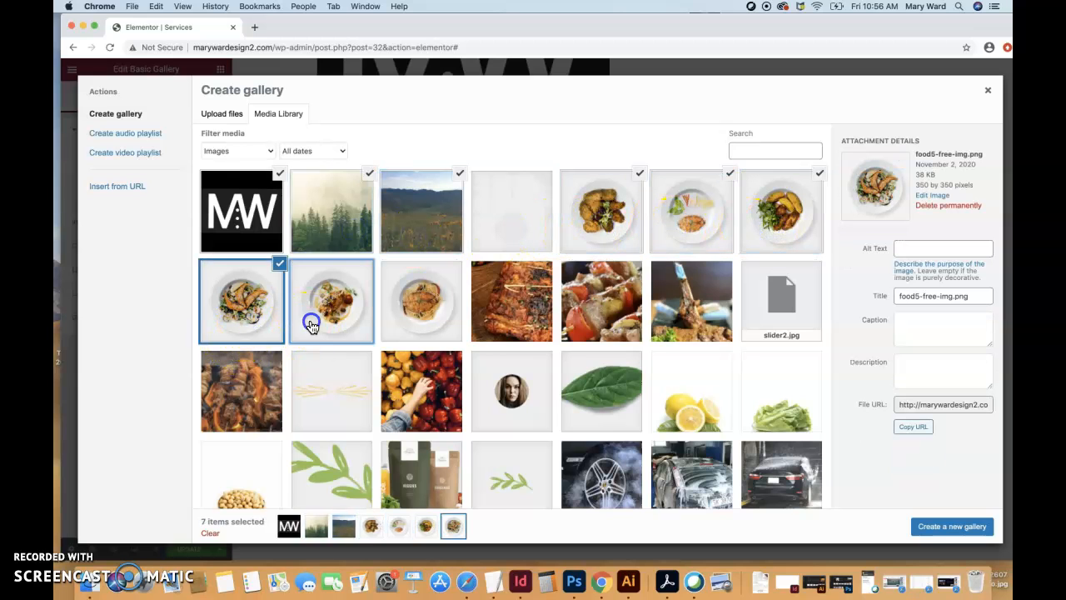
left_click(419, 325)
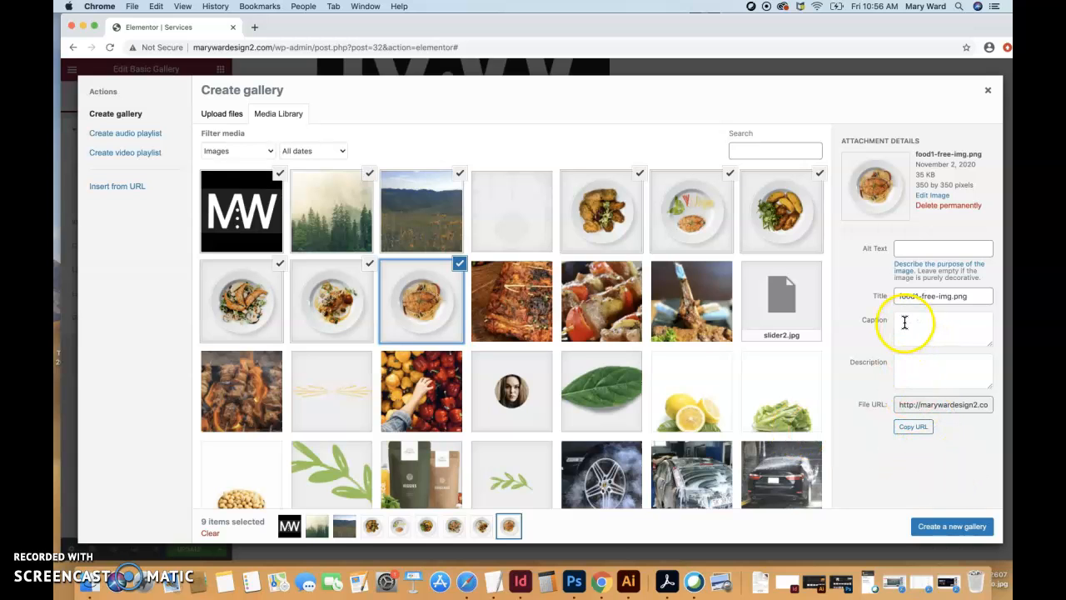
- Examine the title, alt text and caption details of several selected images, comparing the plated-food images with the logo and landscape photos
left_click(787, 219)
left_click(691, 215)
left_click(633, 215)
left_click(440, 215)
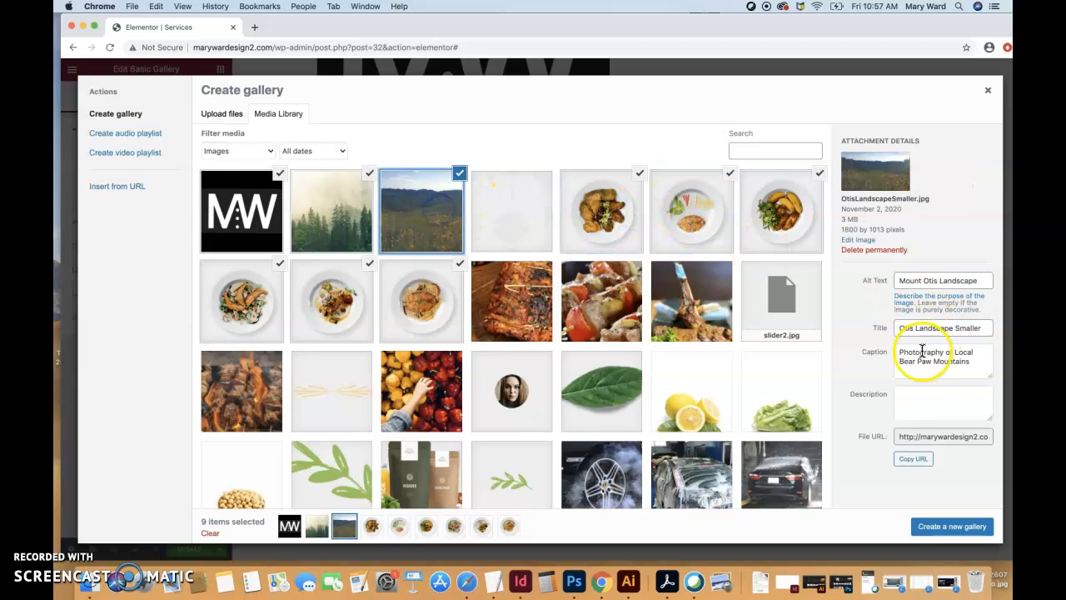
left_click(325, 210)
left_click(255, 220)
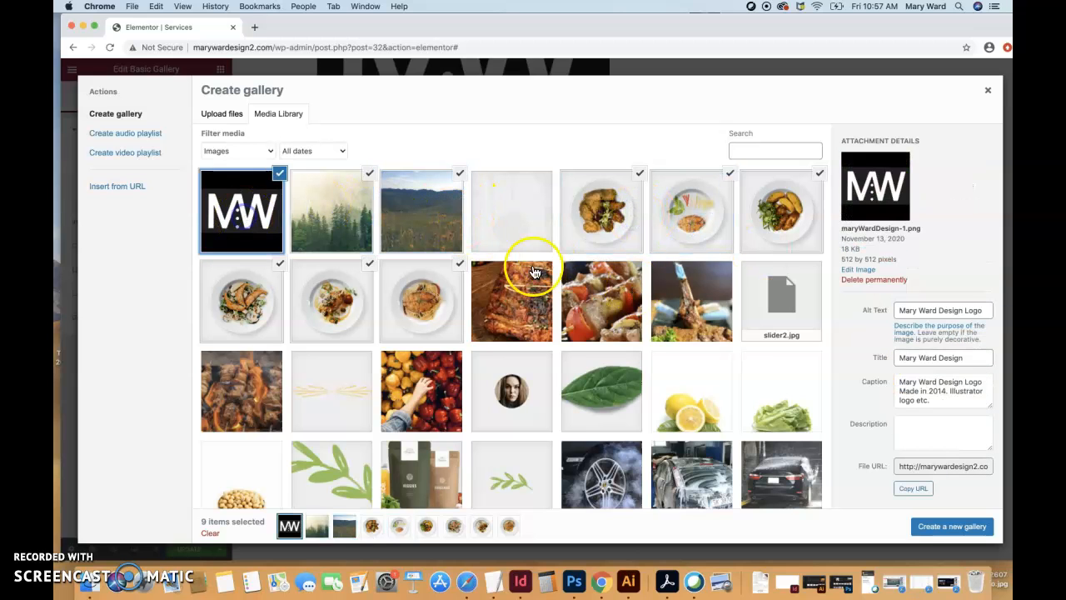
left_click(608, 225)
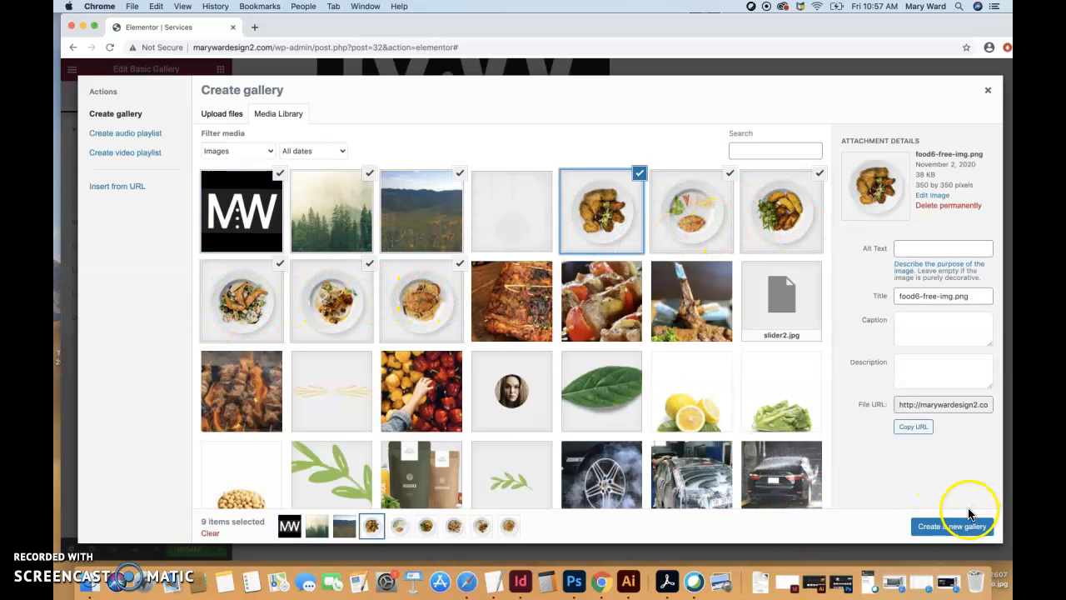
- Create and insert the gallery from the nine selected images, and remove the last plated-food image from it
left_click(949, 529)
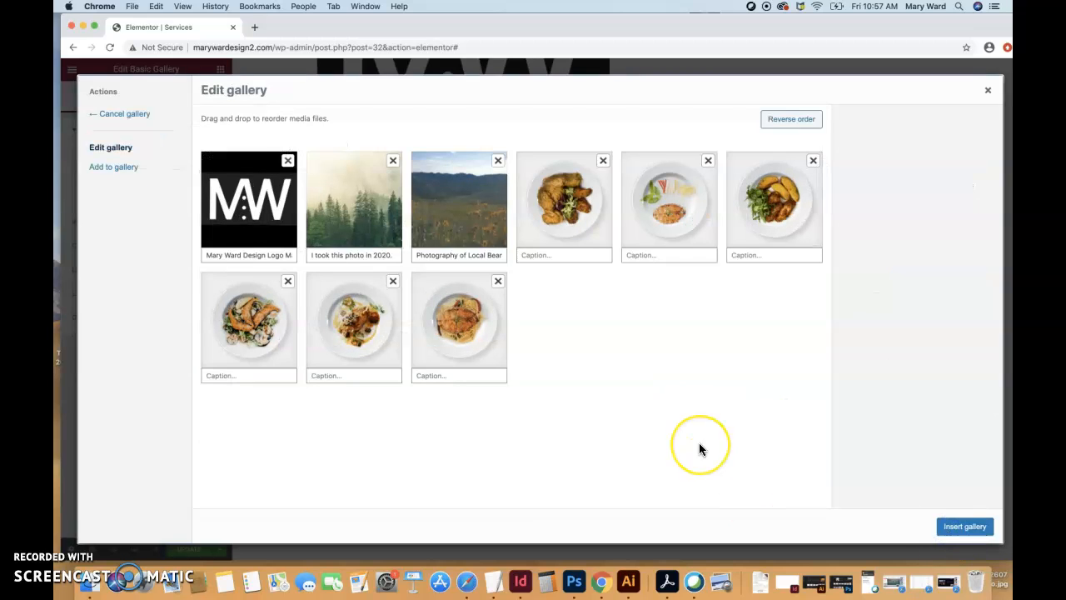
left_click(962, 528)
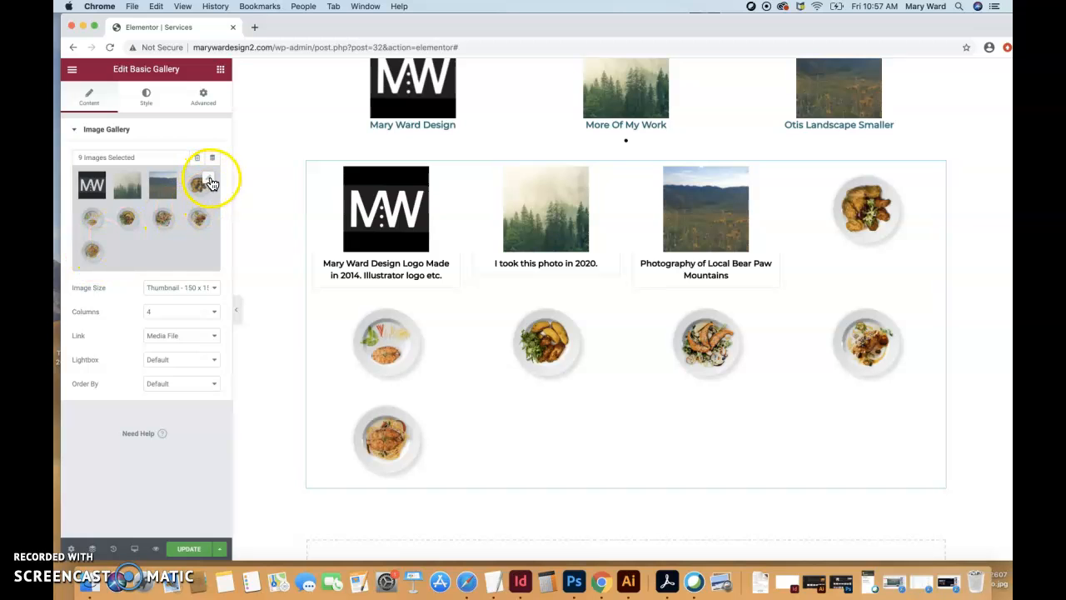
left_click(211, 183)
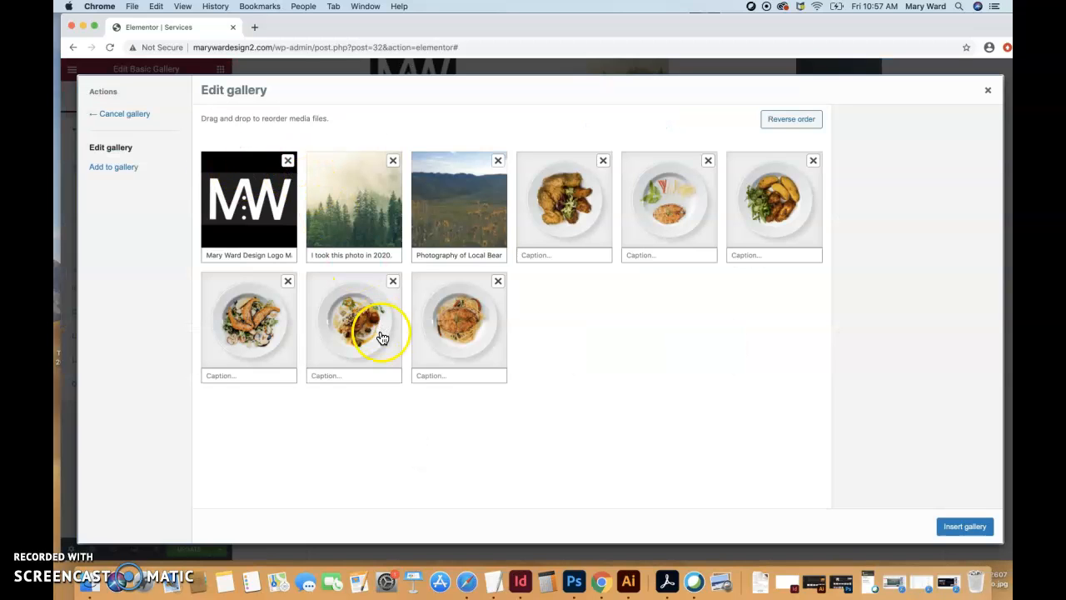
left_click(499, 287)
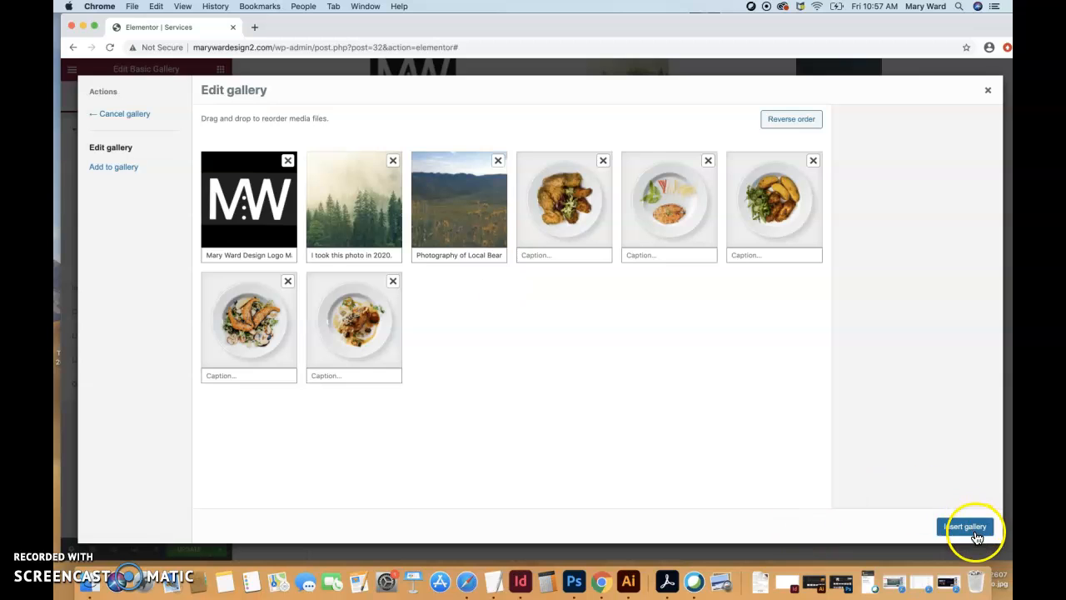
left_click(966, 527)
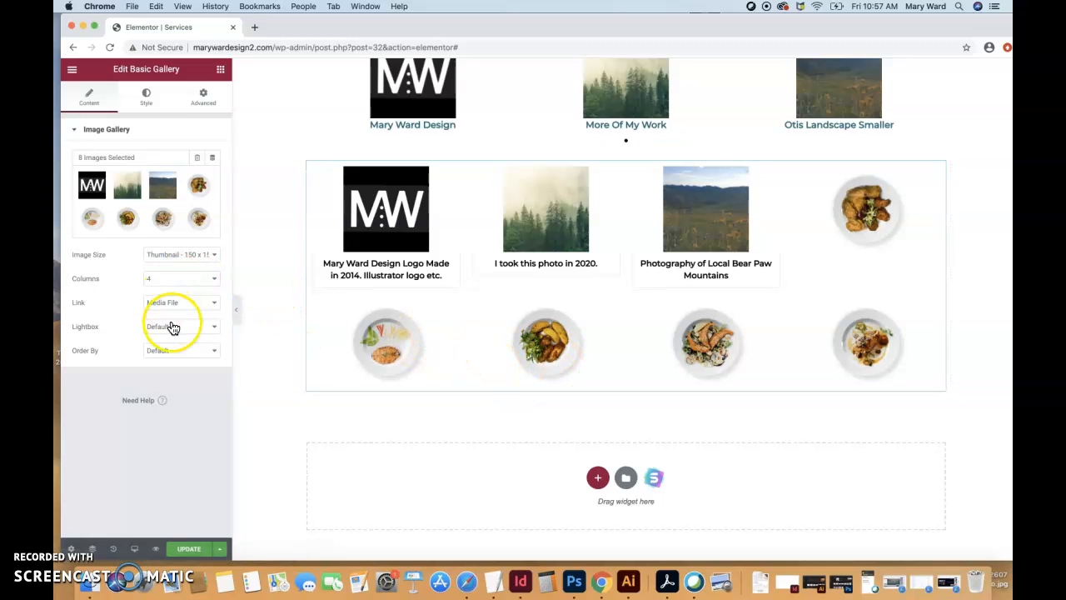
- Set the gallery to 3 columns, and review its link and order choices, keeping Media File and Default
left_click(178, 280)
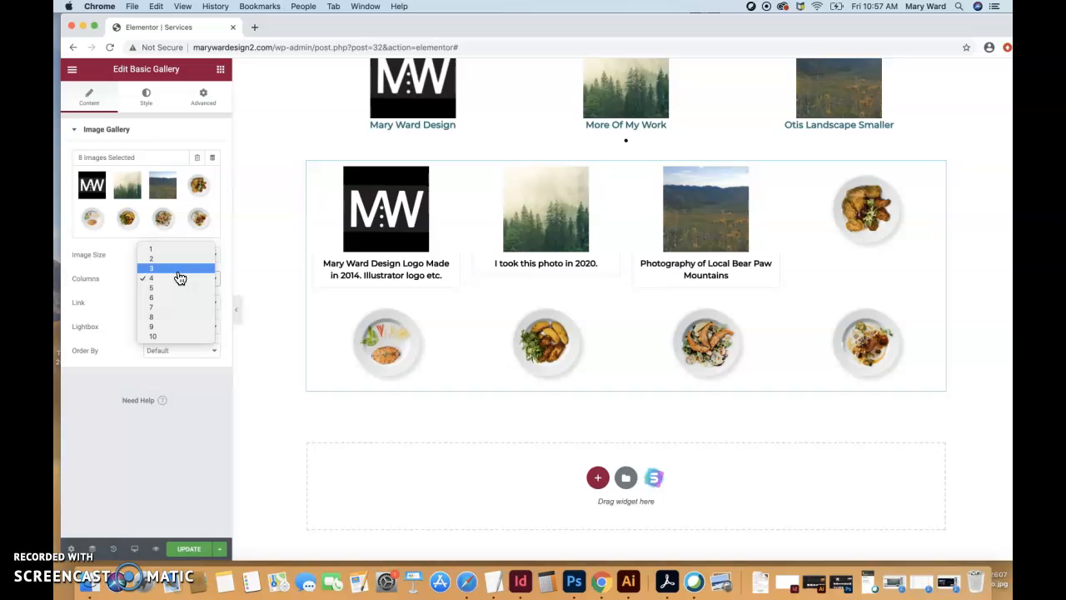
left_click(178, 268)
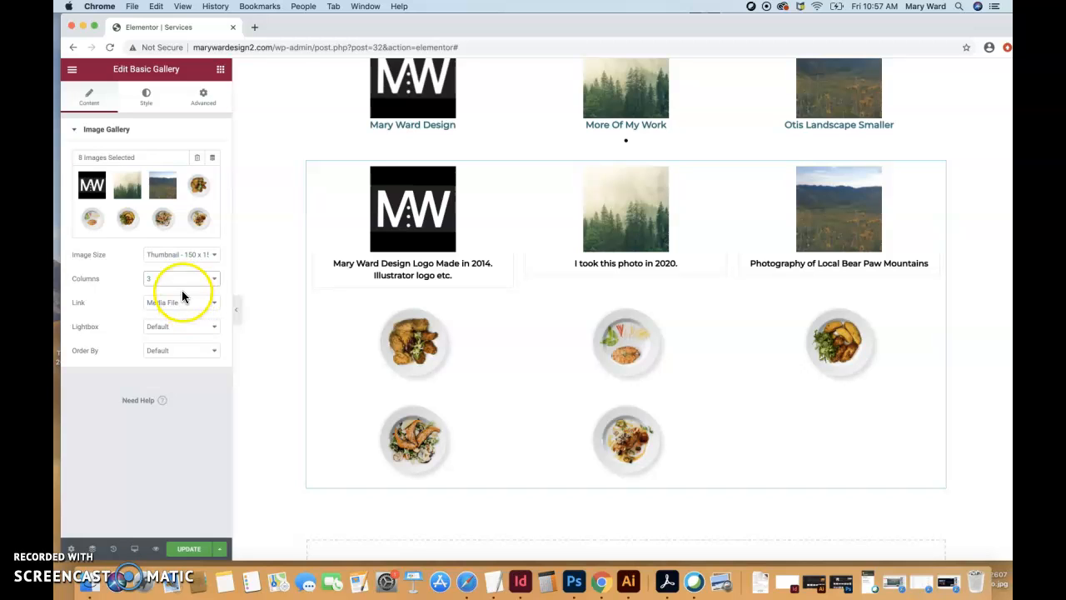
left_click(180, 303)
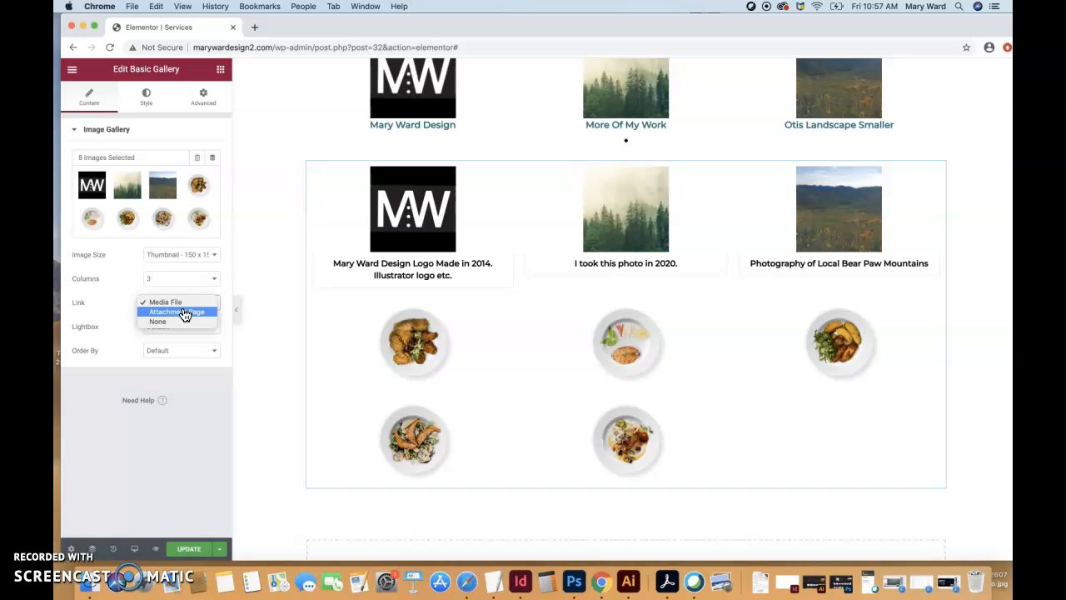
left_click(192, 303)
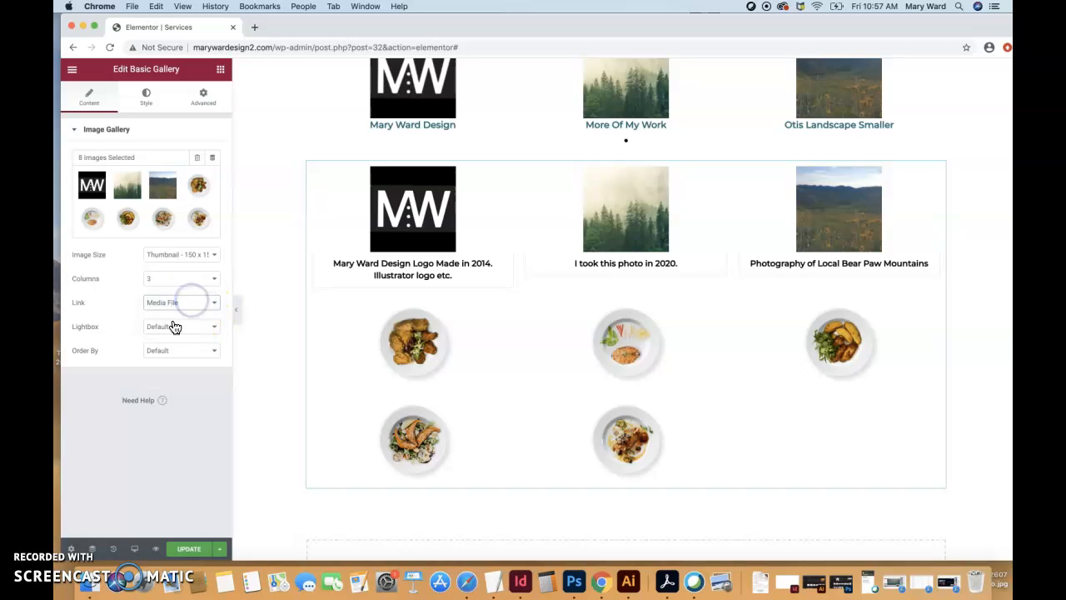
left_click(171, 352)
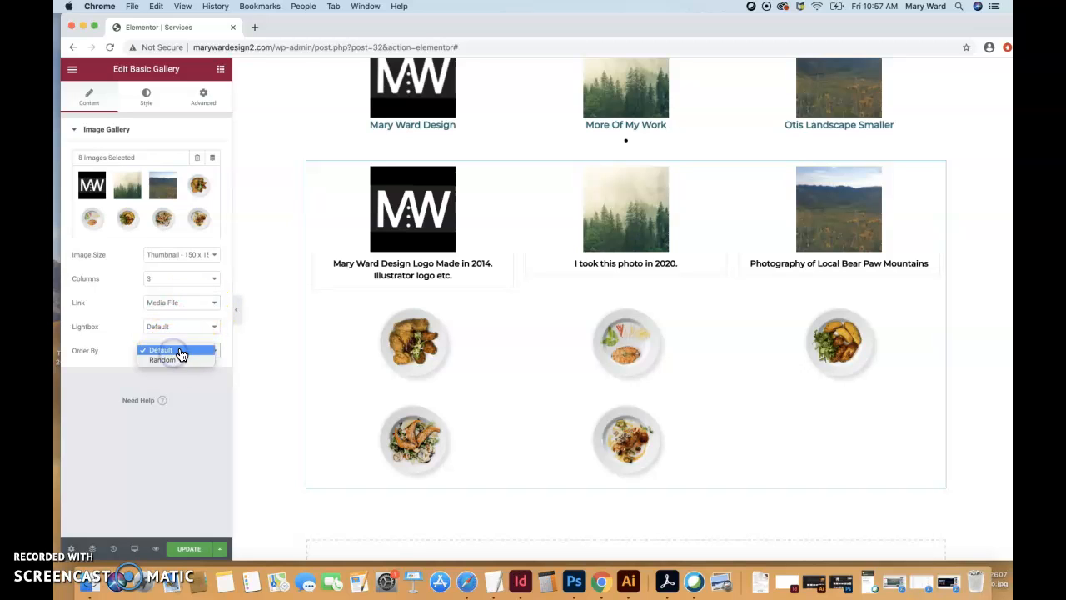
left_click(181, 351)
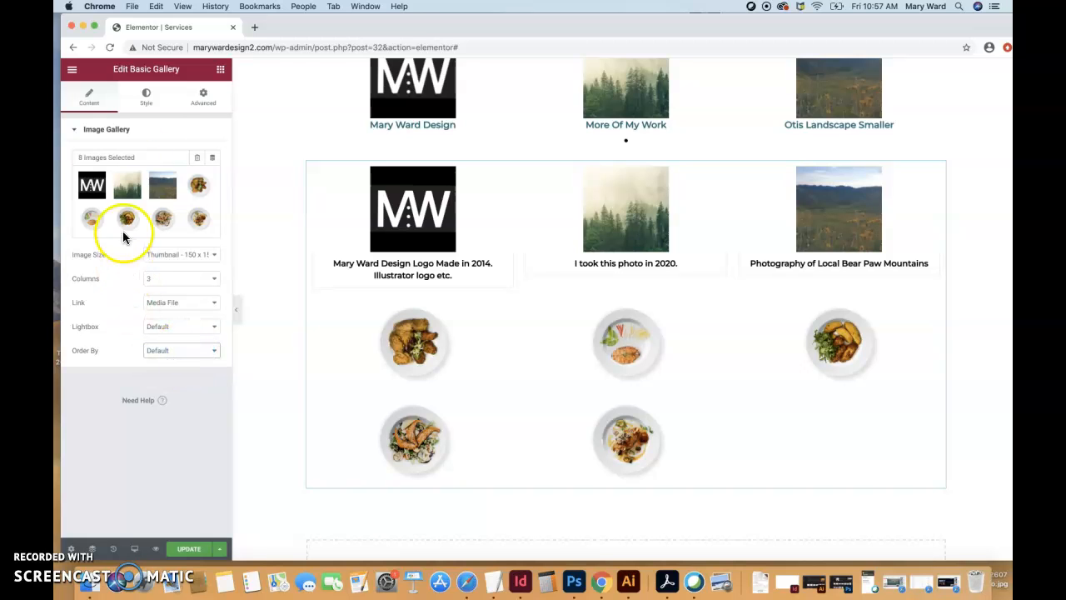
- Set the gallery's image spacing to Custom with a value of 12
left_click(150, 99)
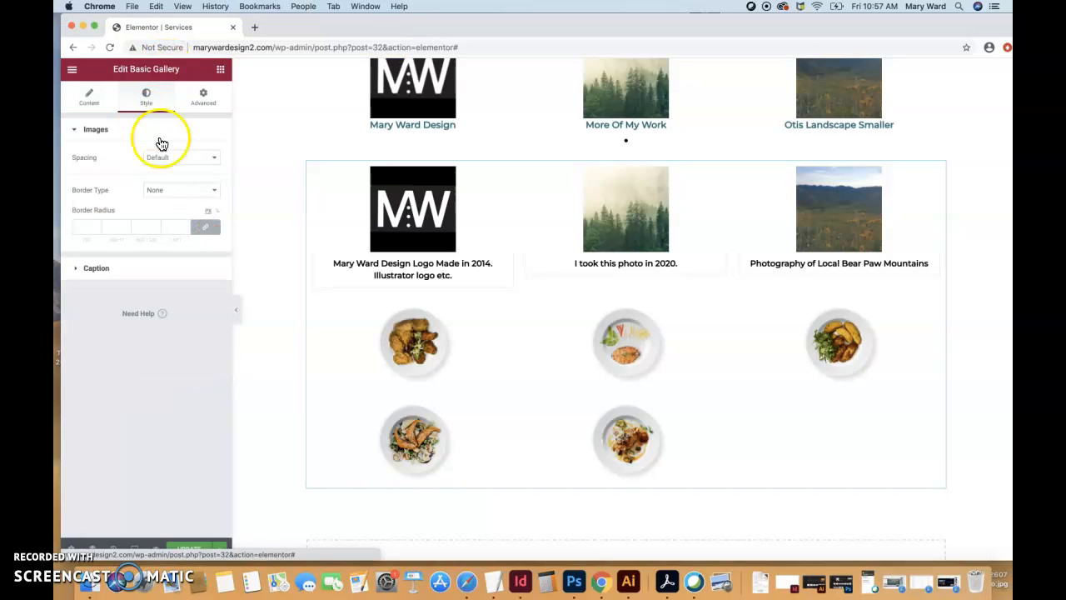
left_click(171, 157)
left_click(173, 168)
mouse_move(86, 182)
left_mouse_down()
mouse_move(184, 193)
mouse_move(107, 184)
mouse_move(173, 206)
mouse_move(152, 208)
mouse_move(84, 183)
left_mouse_up()
- Try a Double border on the gallery images, and set the border type back to None
left_click(215, 215)
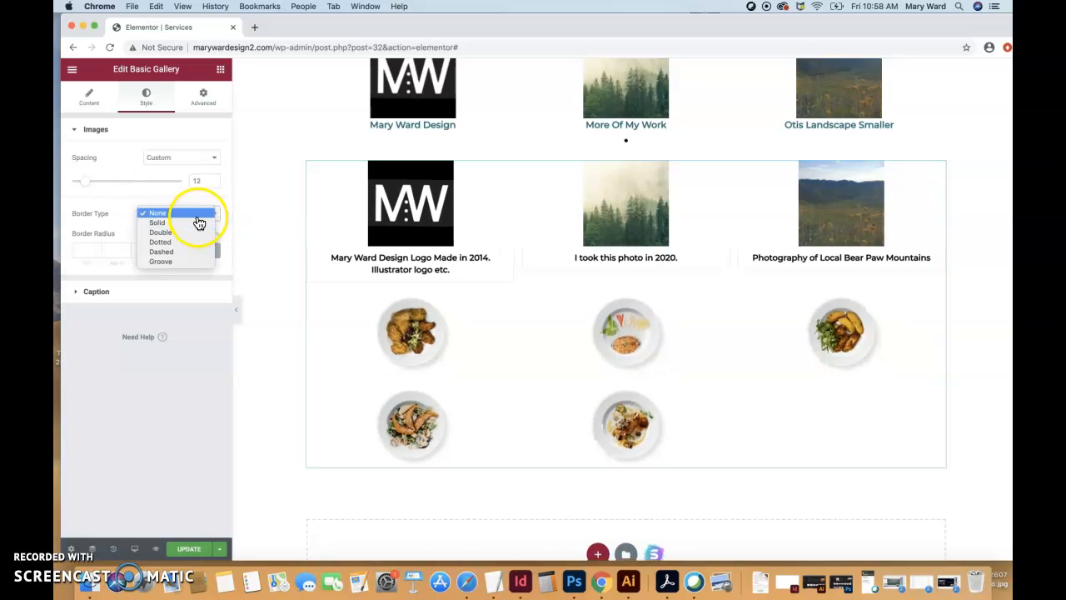
left_click(192, 232)
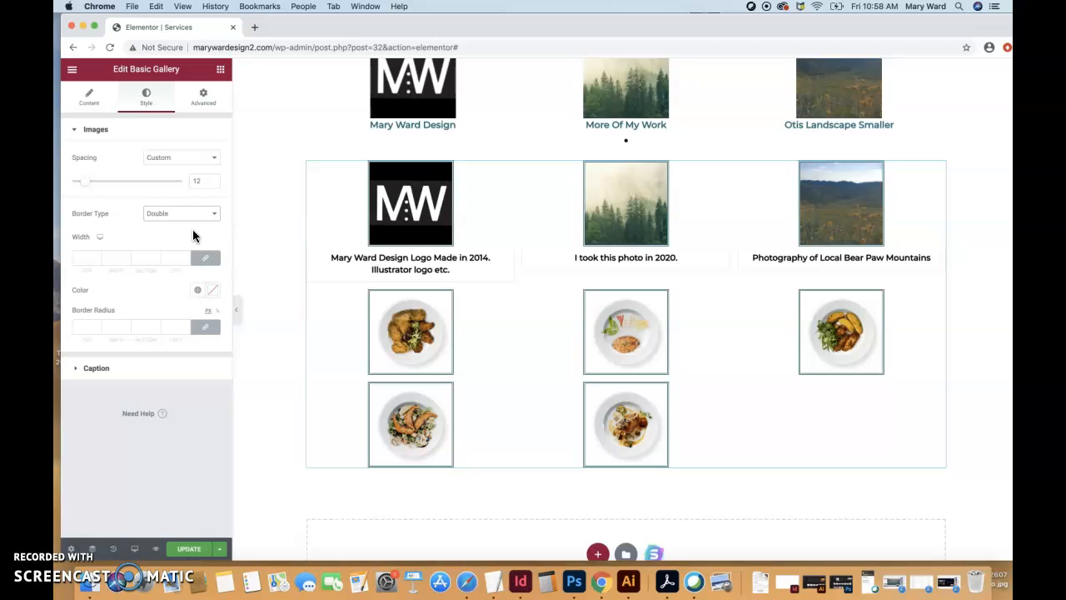
left_click(214, 213)
left_click(202, 196)
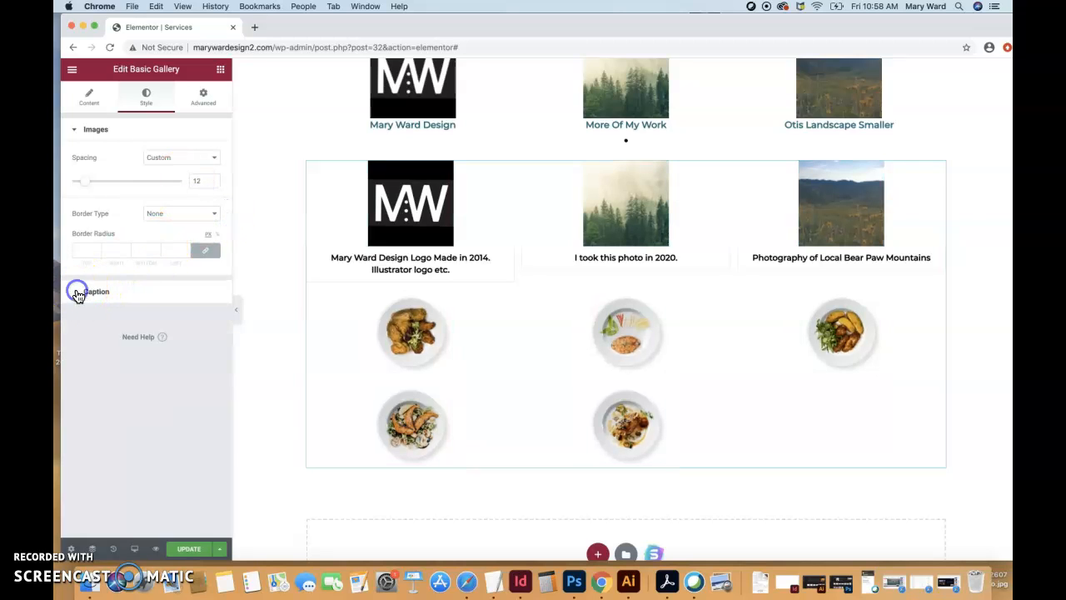
- Try hiding the gallery captions, and set their display back to Show
left_click(77, 293)
left_click(165, 191)
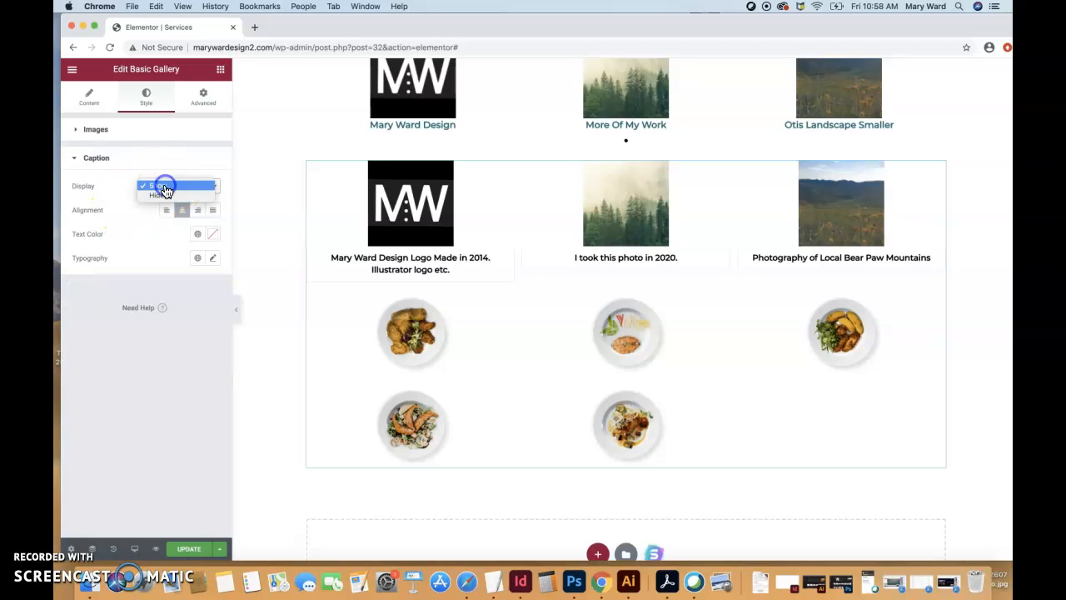
left_click(166, 197)
left_click(173, 194)
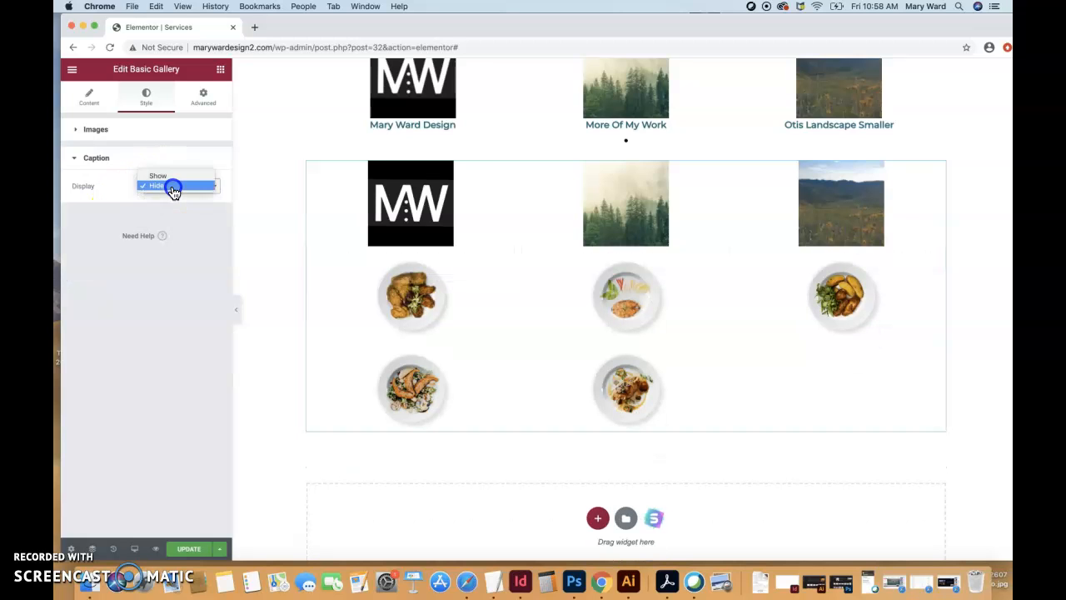
left_click(160, 176)
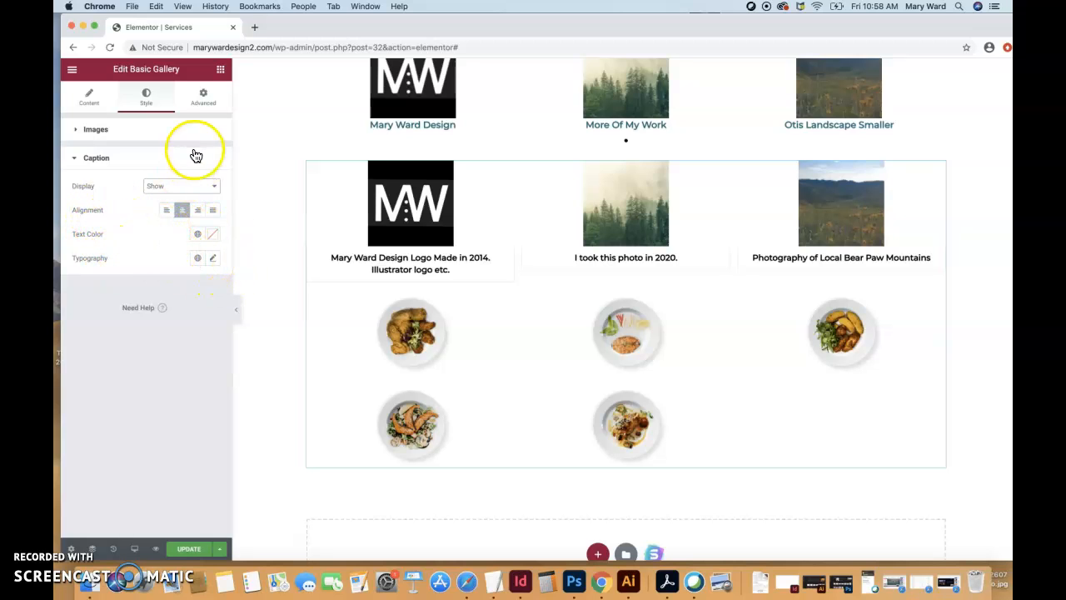
- Review the gallery's advanced settings, from margin and padding down to custom CSS
left_click(207, 101)
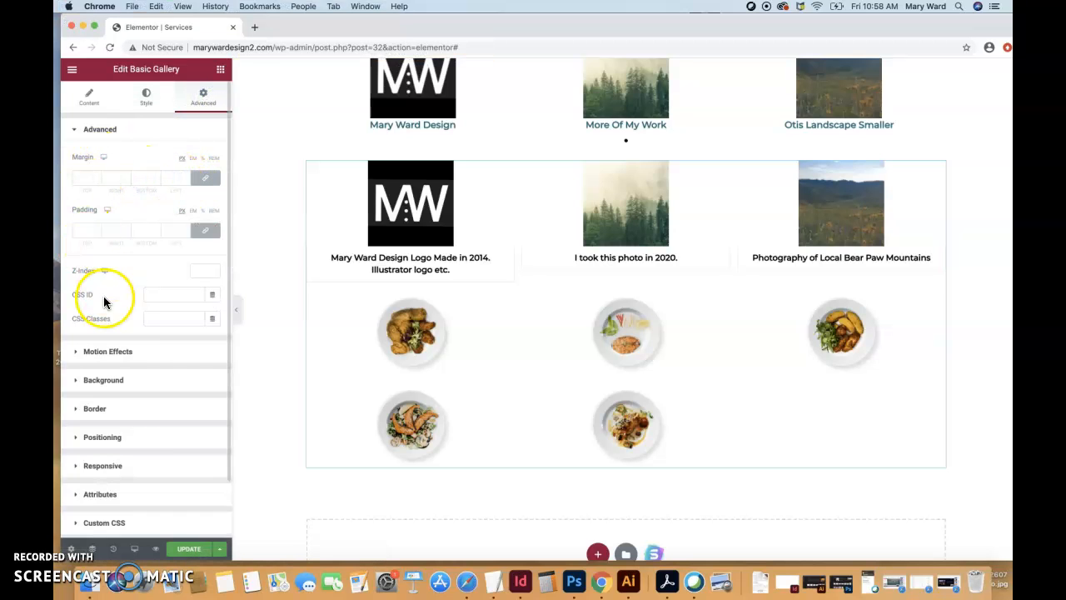
scroll(111, 357, "down", 2)
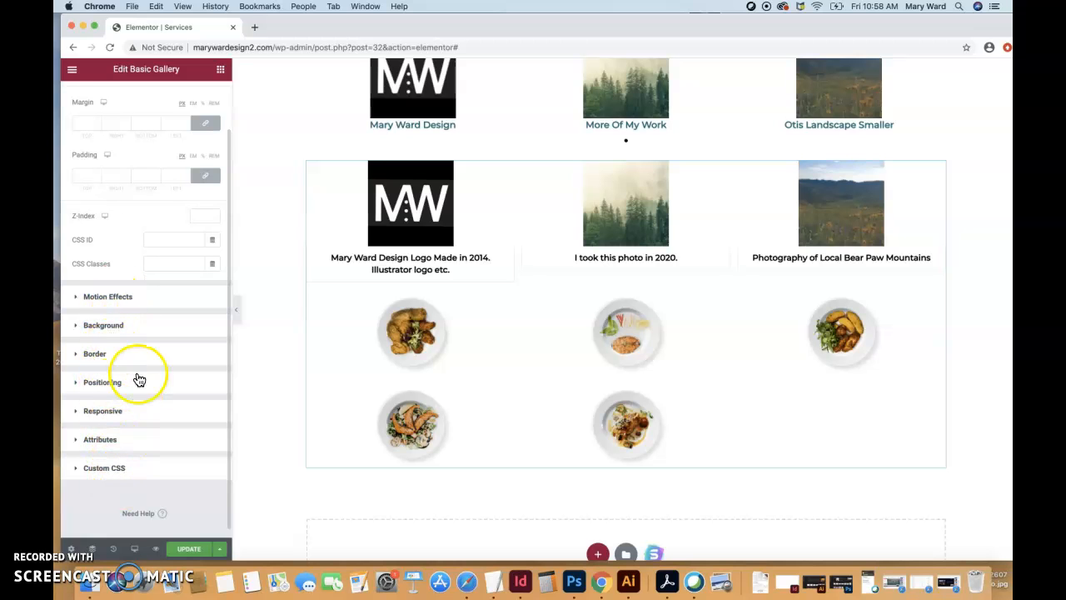
scroll(139, 375, "up", 2)
- Add the lemon, lettuce and chickpea images from the media library to the existing gallery and insert the updated gallery
left_click(98, 102)
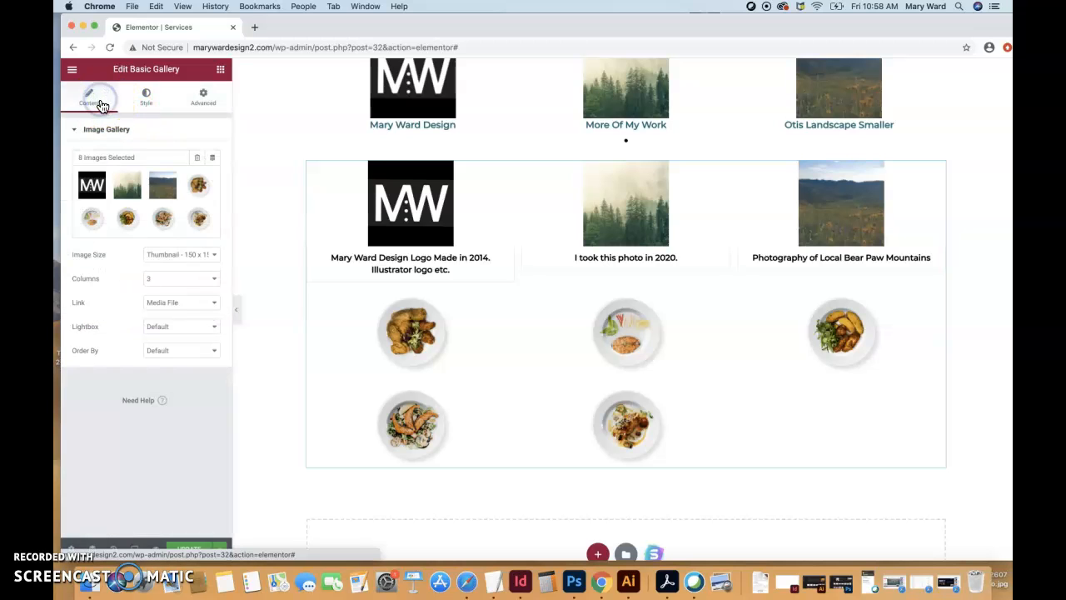
left_click(211, 181)
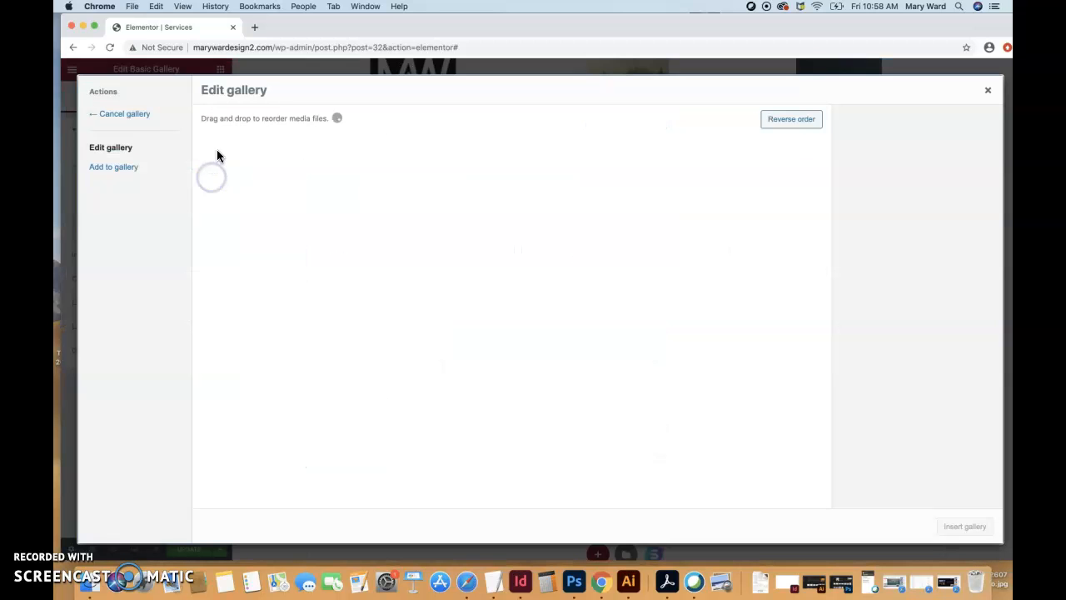
left_click(121, 167)
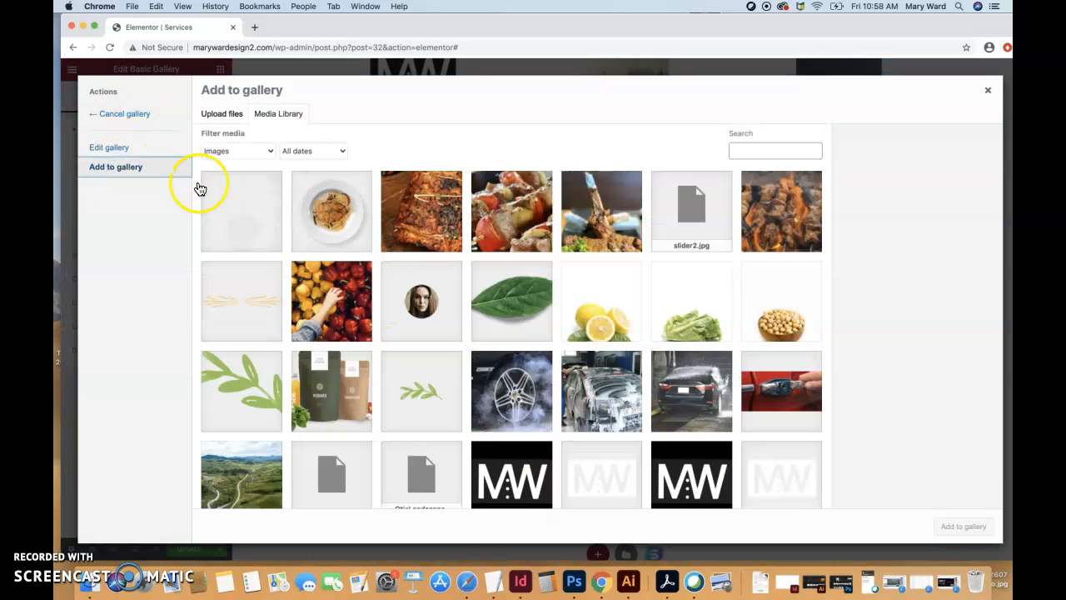
left_click(574, 312)
left_click(682, 313)
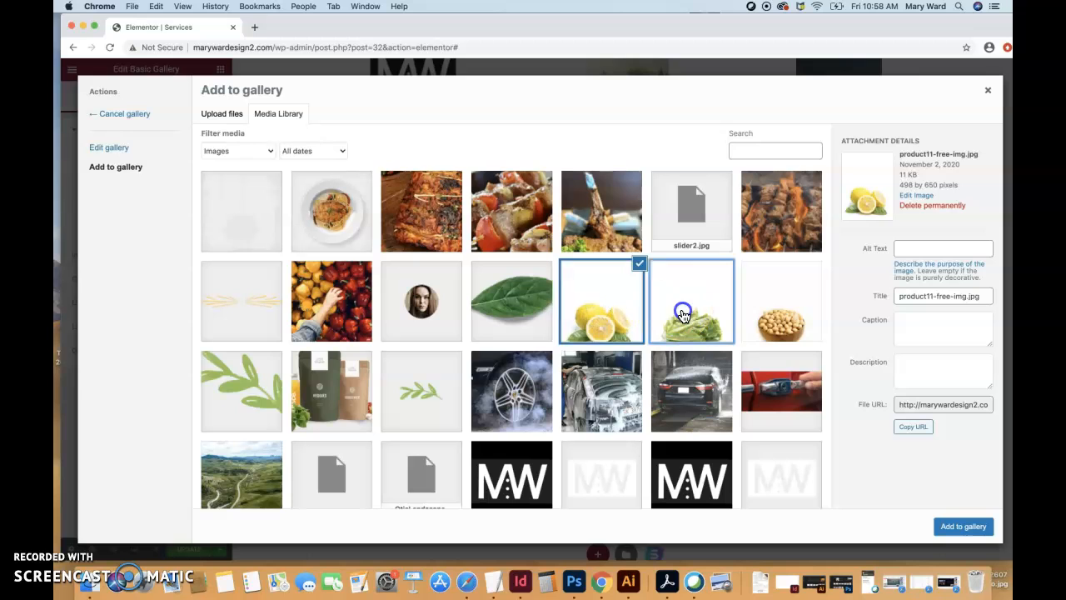
left_click(768, 323)
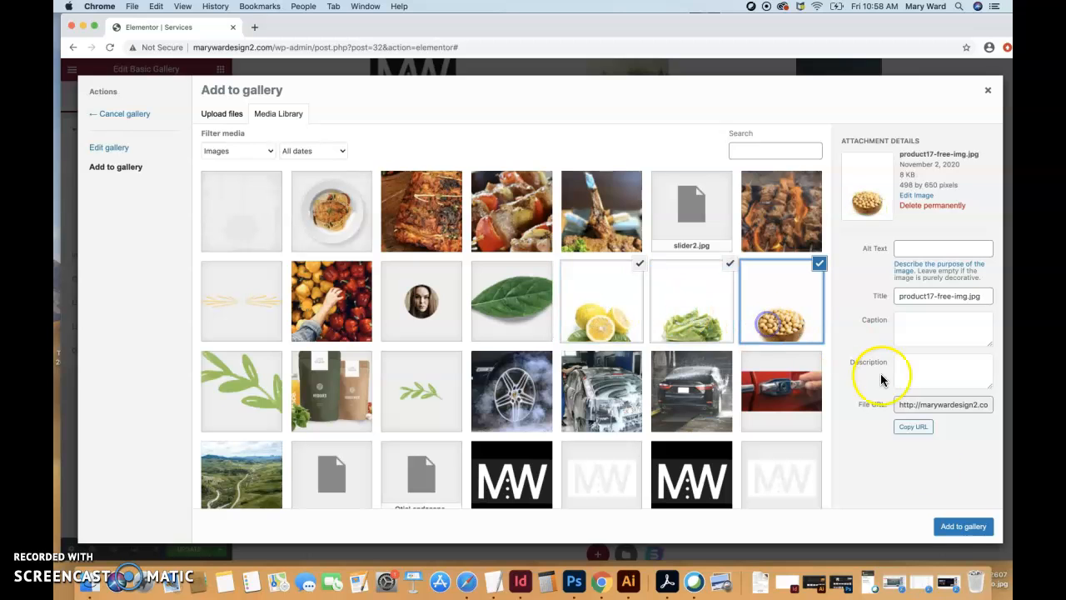
left_click(958, 526)
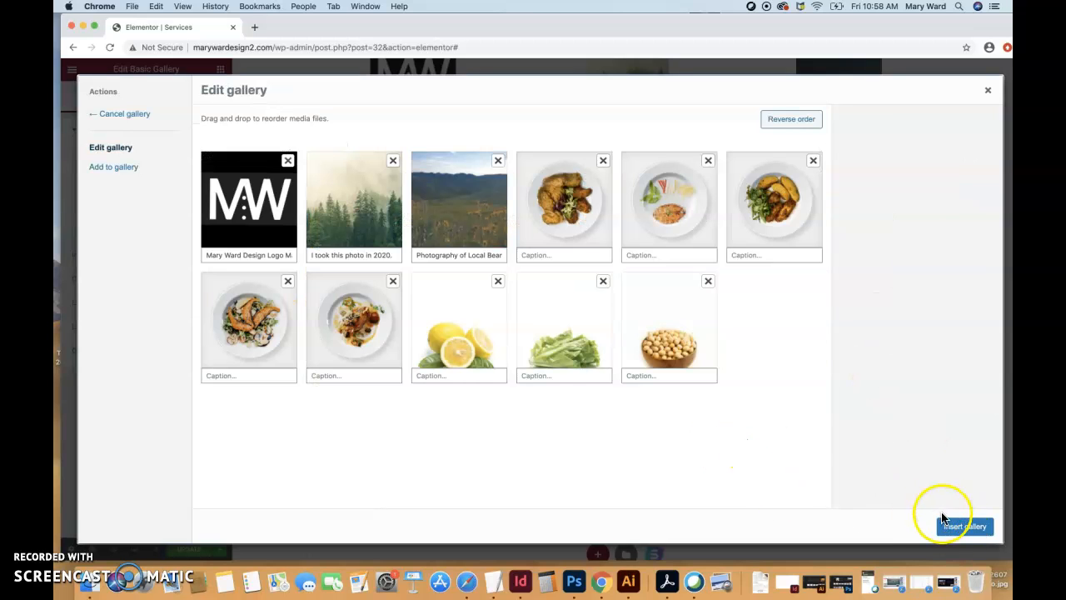
left_click(957, 525)
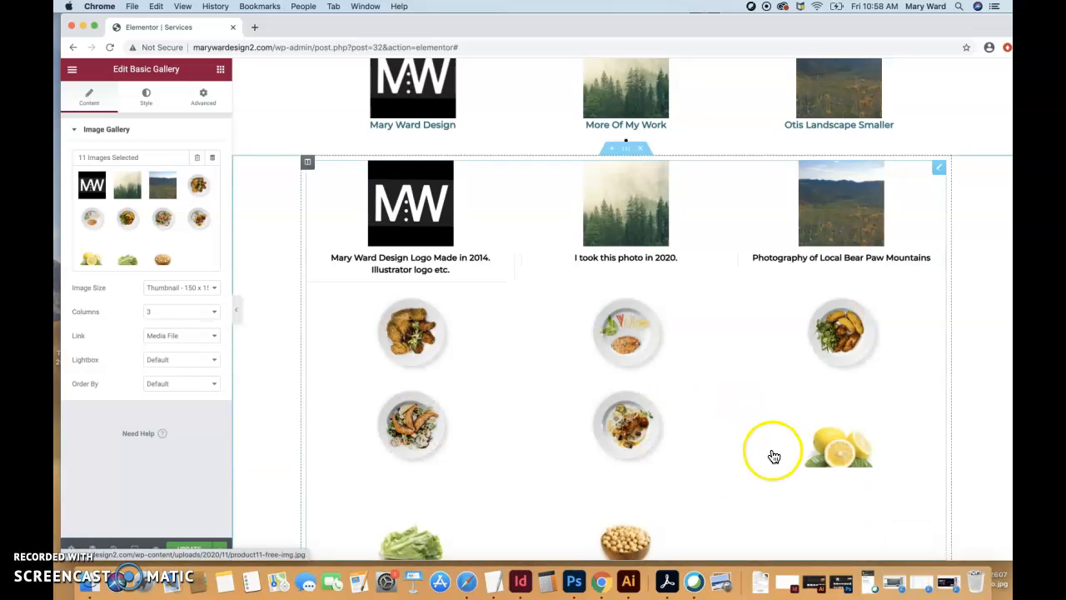
scroll(774, 456, "down", 3)
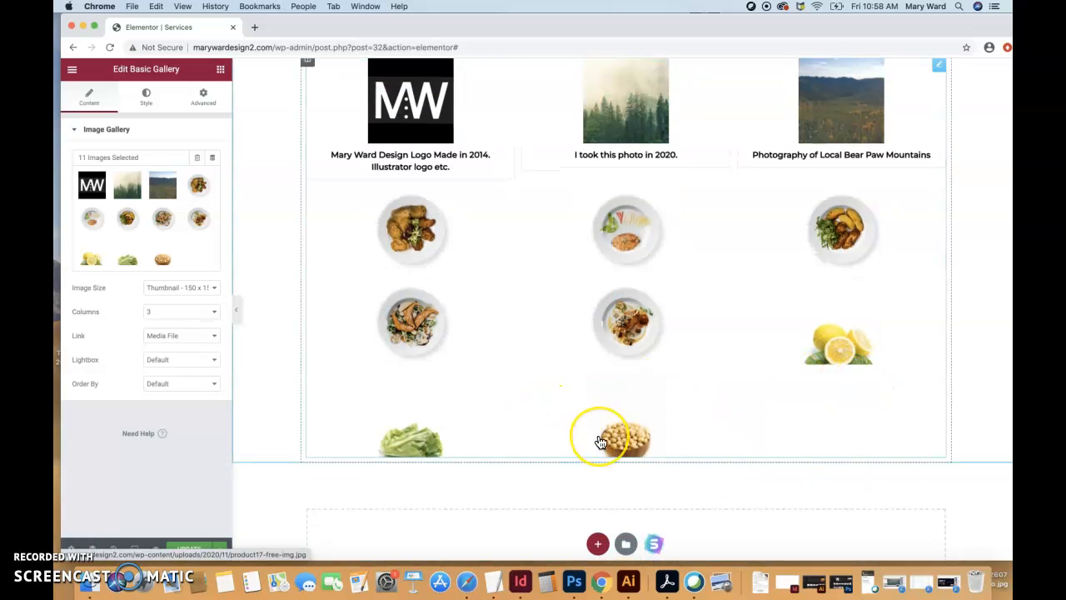
- Preview the gallery images in the lightbox starting from the logo, close it, and dismiss the McAfee alert
scroll(599, 441, "up", 1)
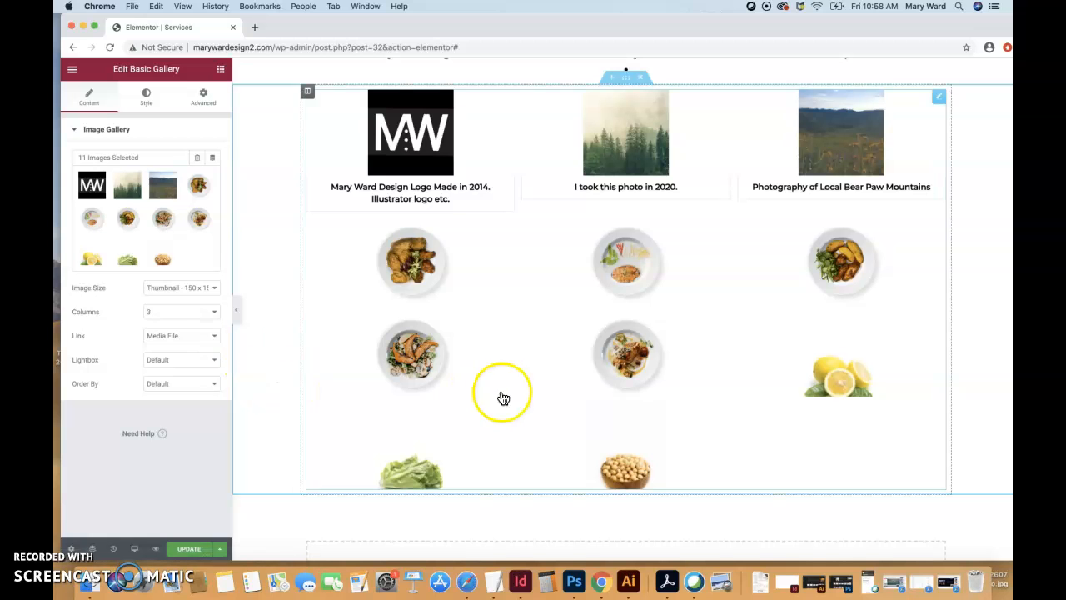
left_click(426, 141)
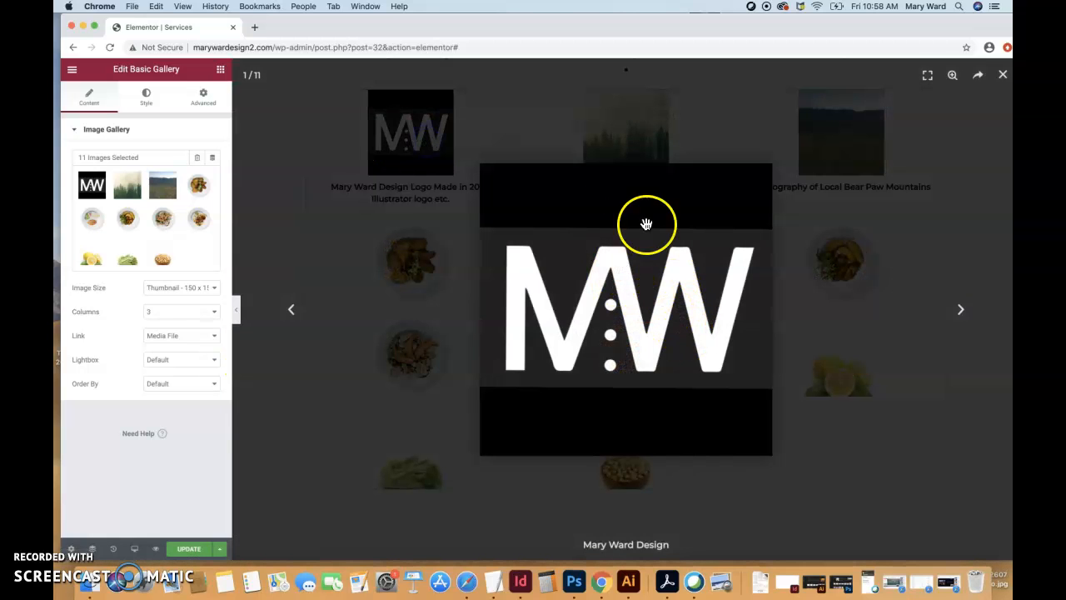
left_click(960, 311)
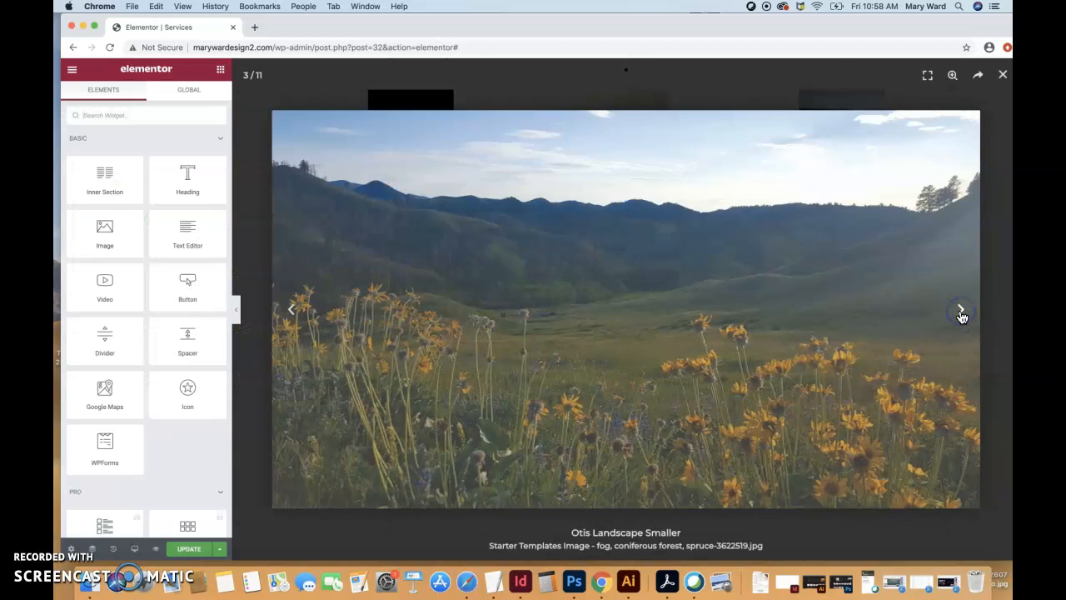
left_click(960, 311)
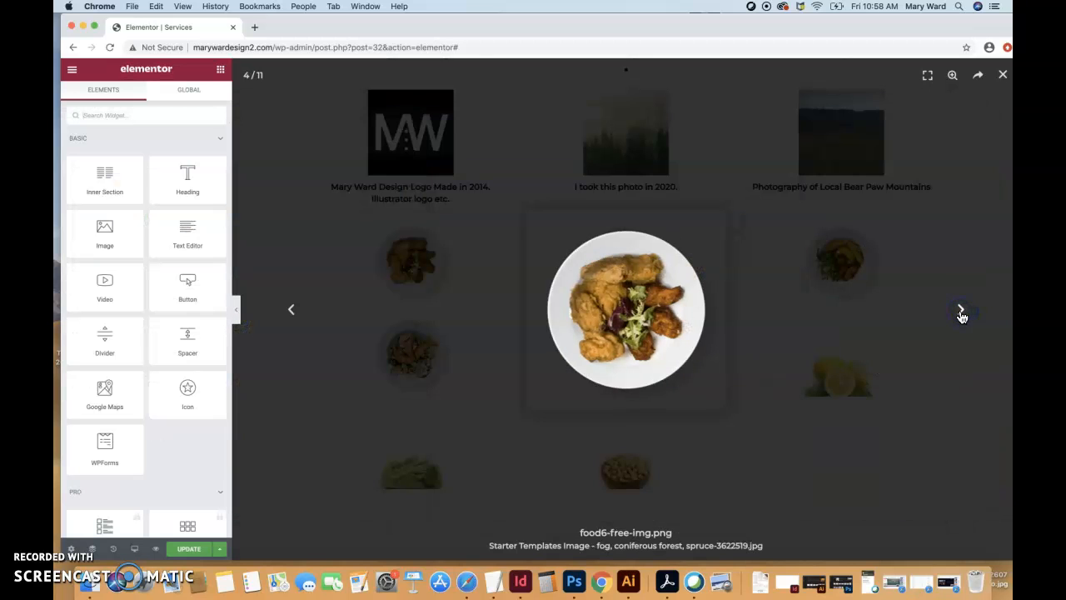
left_click(1002, 75)
scroll(691, 302, "up", 8)
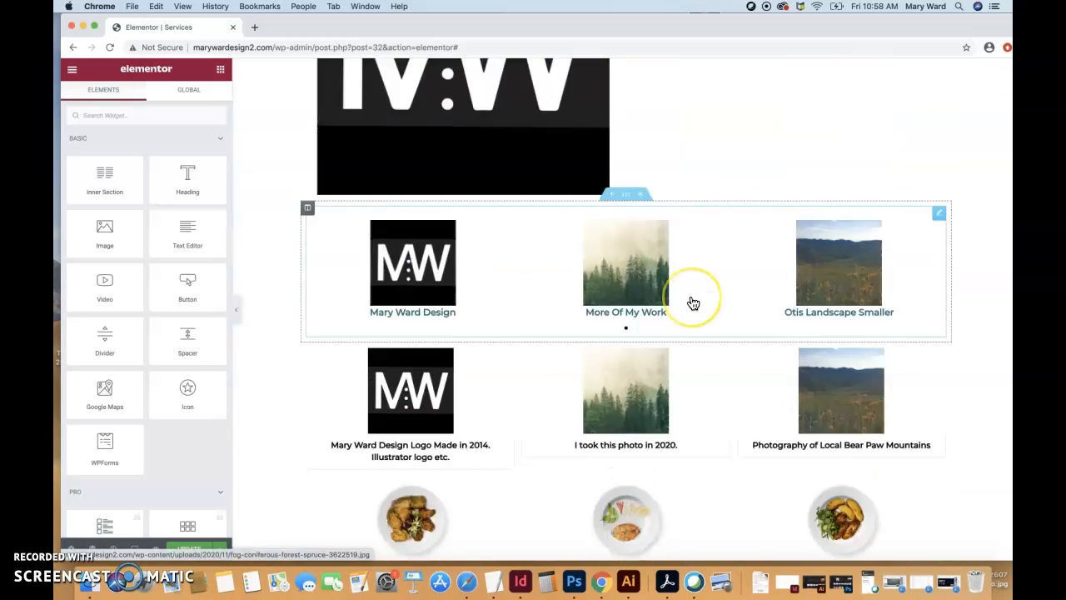
scroll(690, 302, "down", 10)
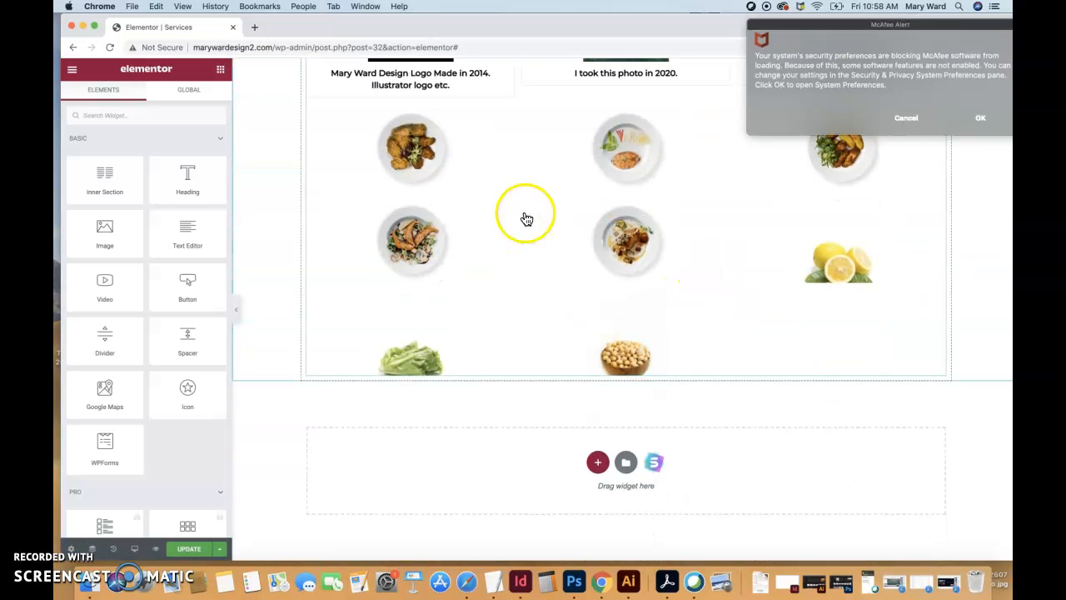
left_click(908, 118)
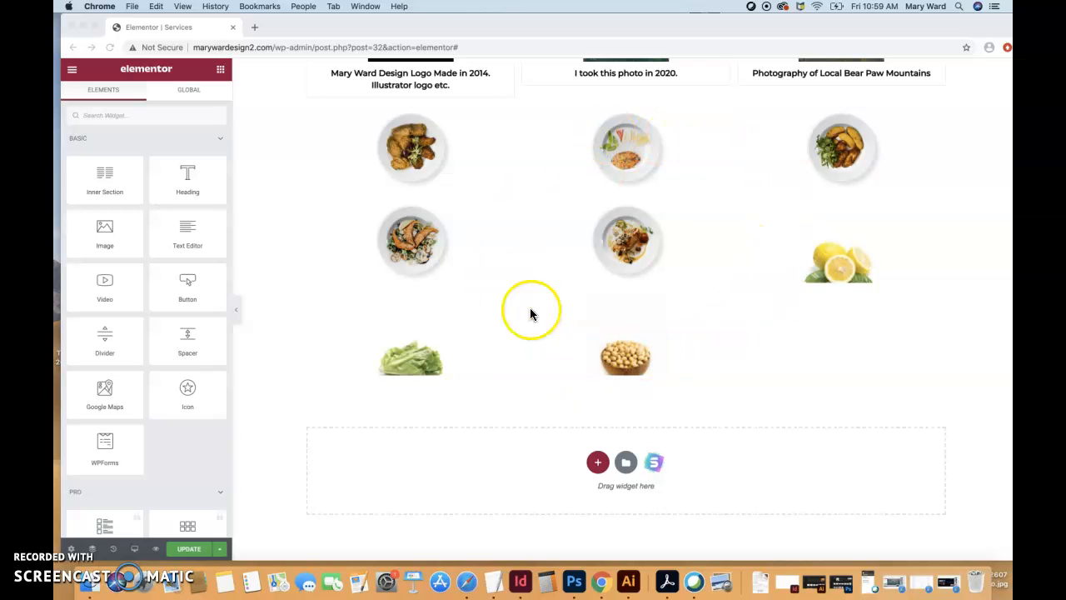
- Set the link of the large MW logo image in the two-column section to Media File
scroll(663, 357, "up", 5)
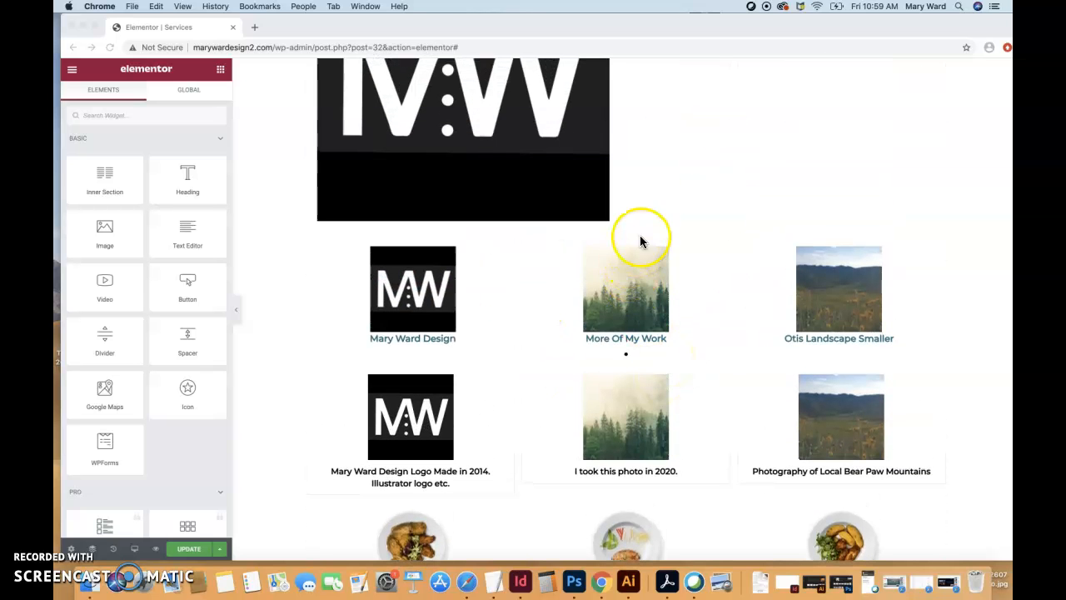
scroll(652, 250, "up", 4)
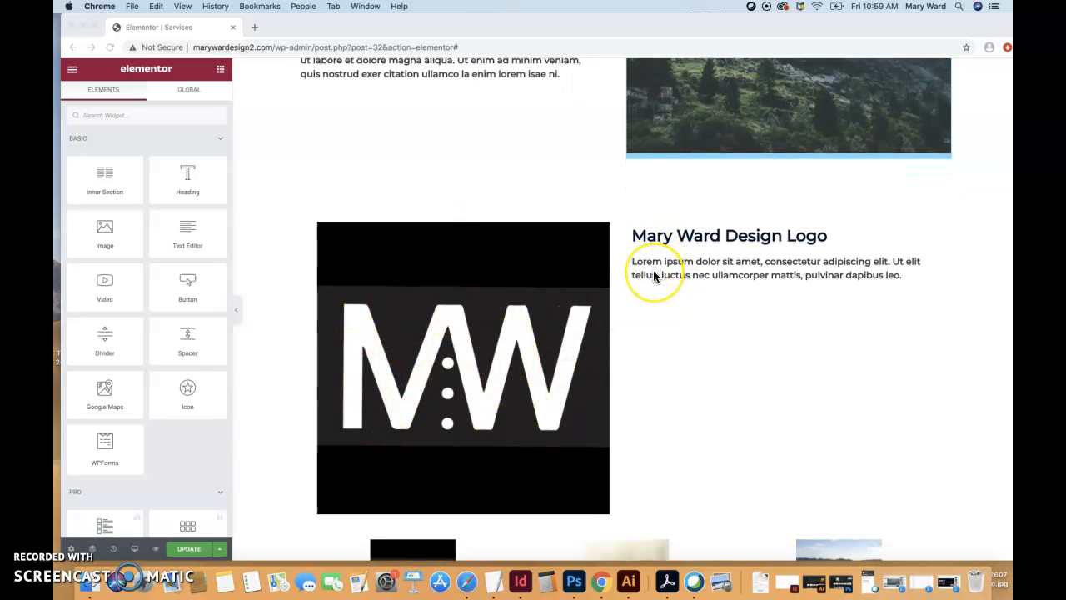
scroll(654, 274, "up", 1)
scroll(654, 275, "down", 1)
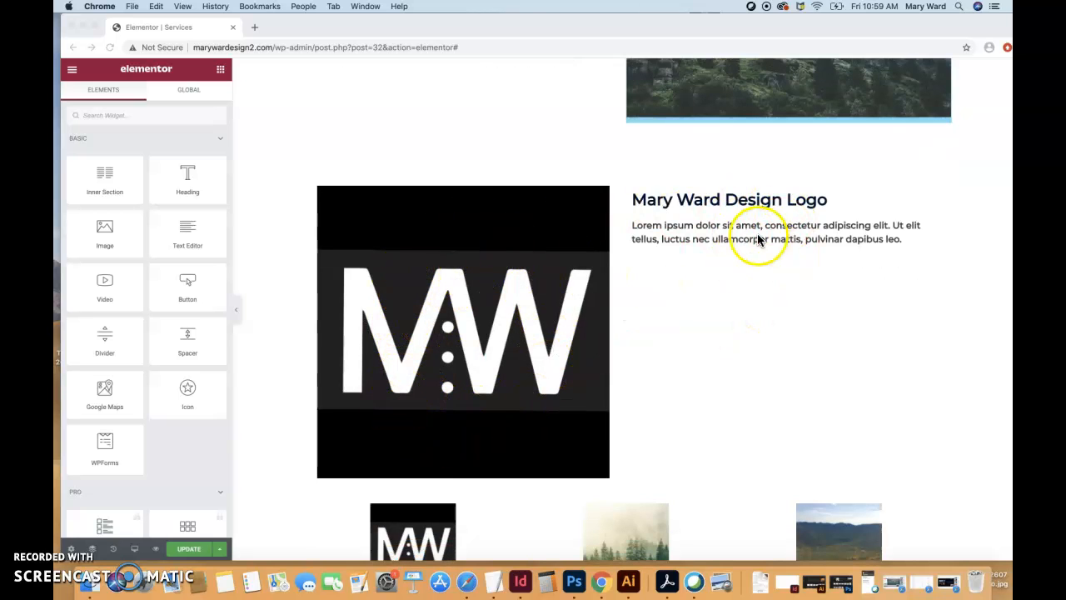
left_click(439, 357)
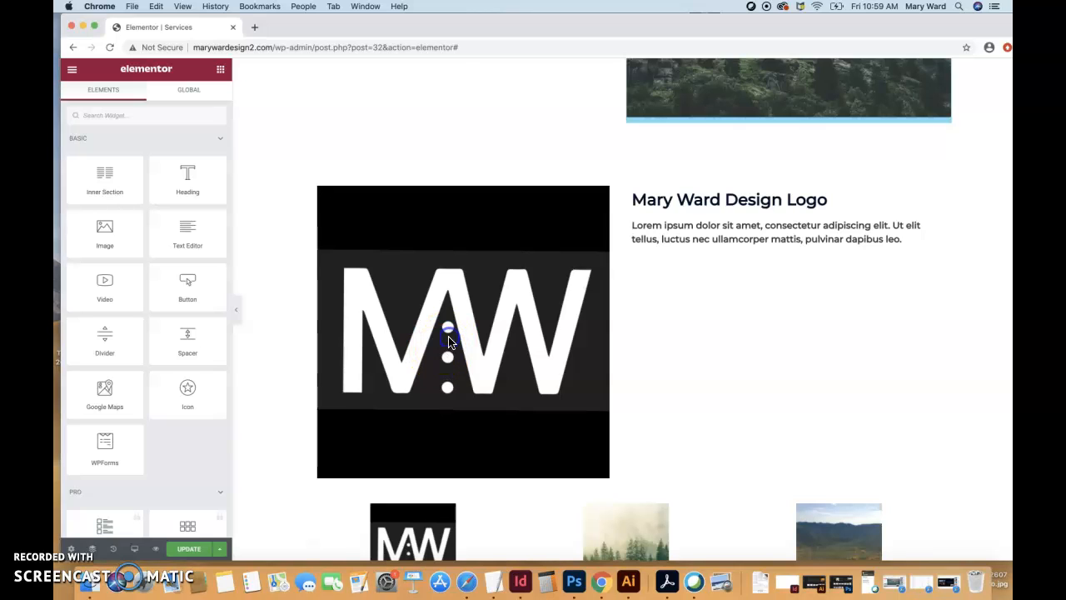
left_click(463, 321)
left_click(166, 314)
left_click(172, 324)
- Test the large logo image's lightbox by opening the enlarged image, and close it
left_click(464, 322)
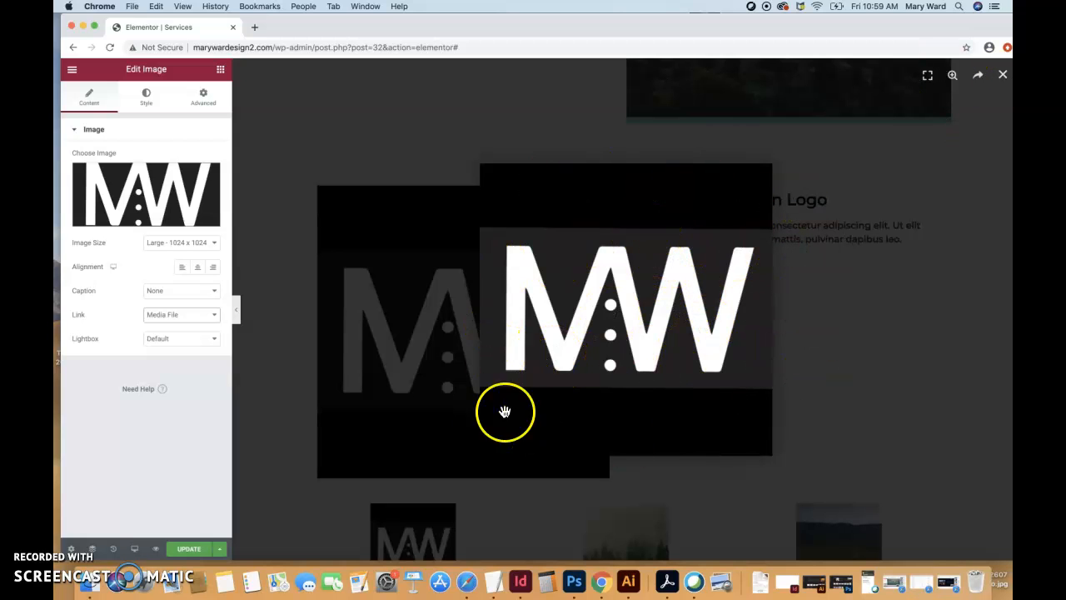
left_click(1004, 77)
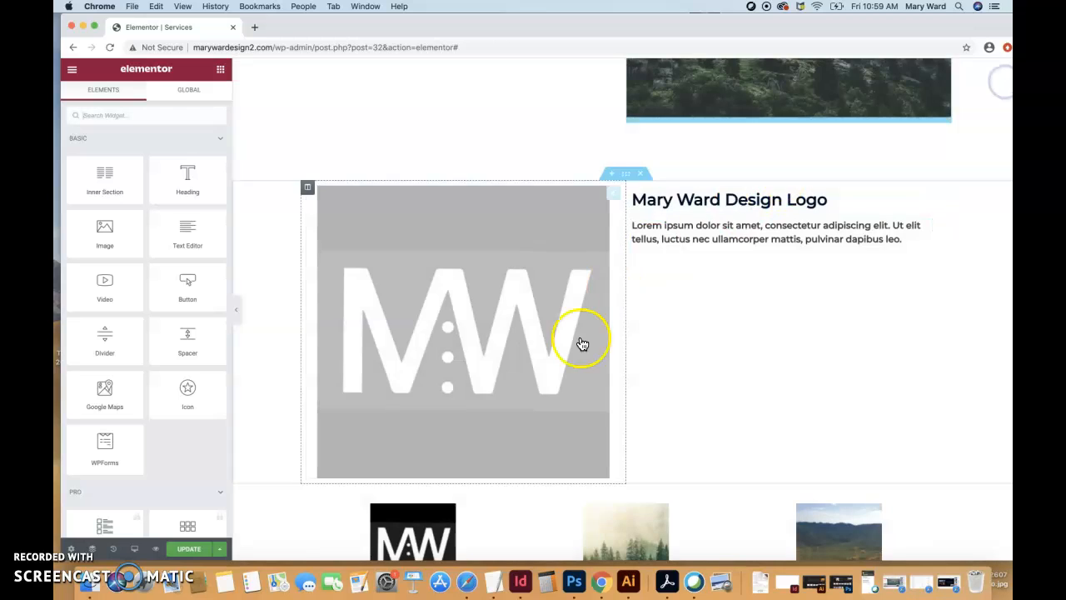
left_click(540, 312)
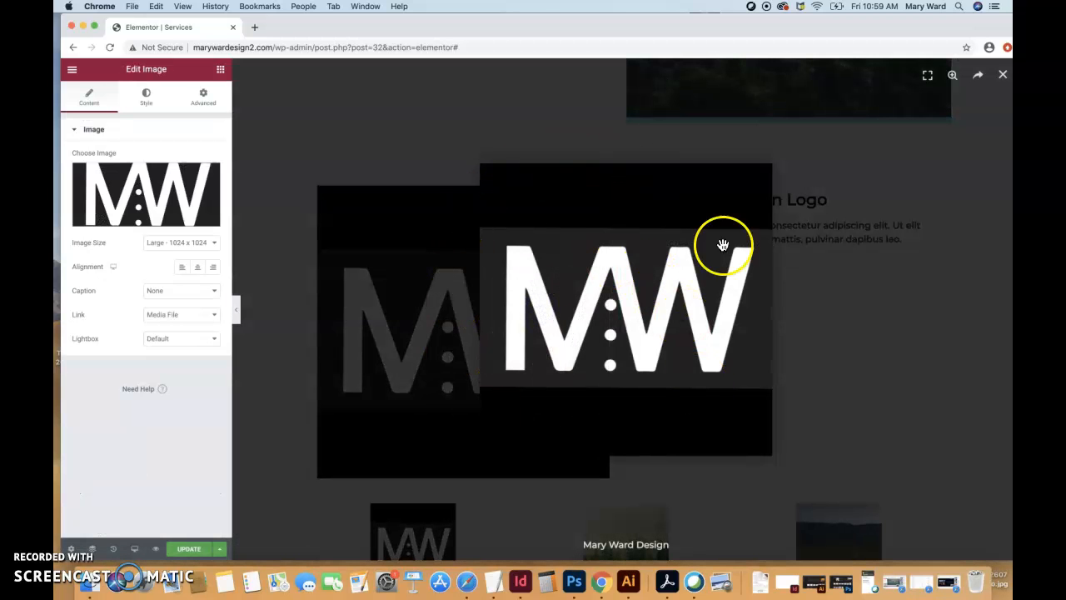
left_click(1002, 76)
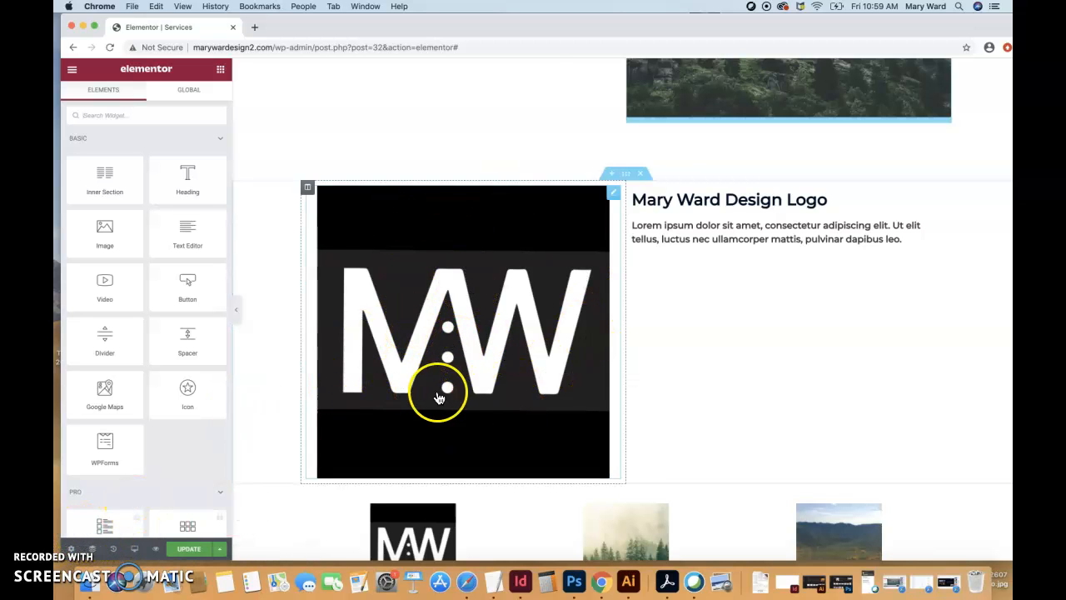
- Open the ready-made template library from the empty section below the gallery and filter its page templates to Free
scroll(436, 394, "up", 10)
scroll(439, 398, "up", 5)
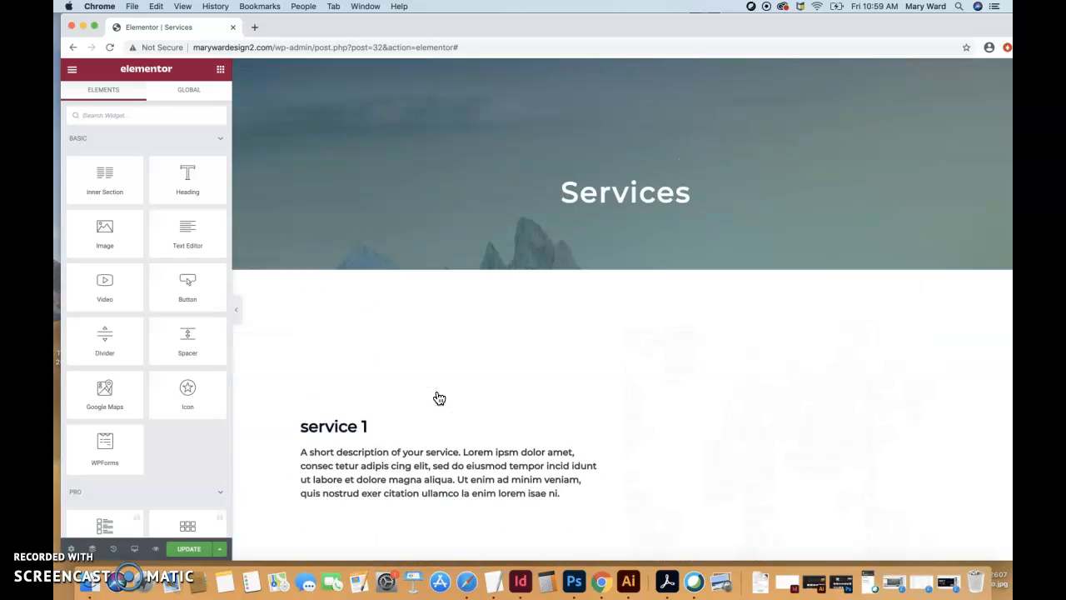
scroll(439, 398, "down", 15)
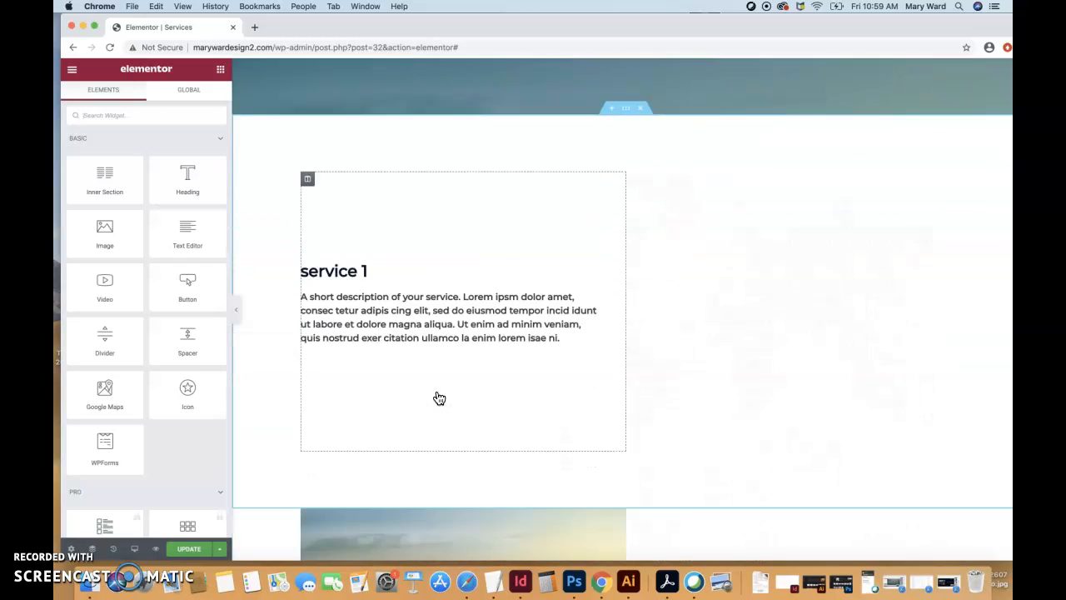
scroll(439, 398, "down", 10)
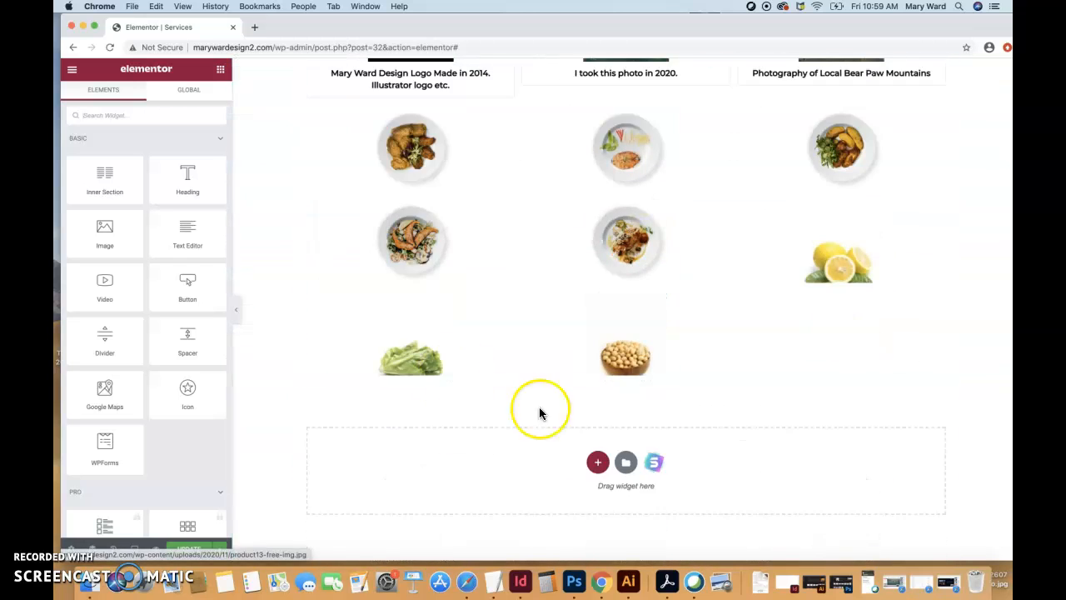
left_click(656, 464)
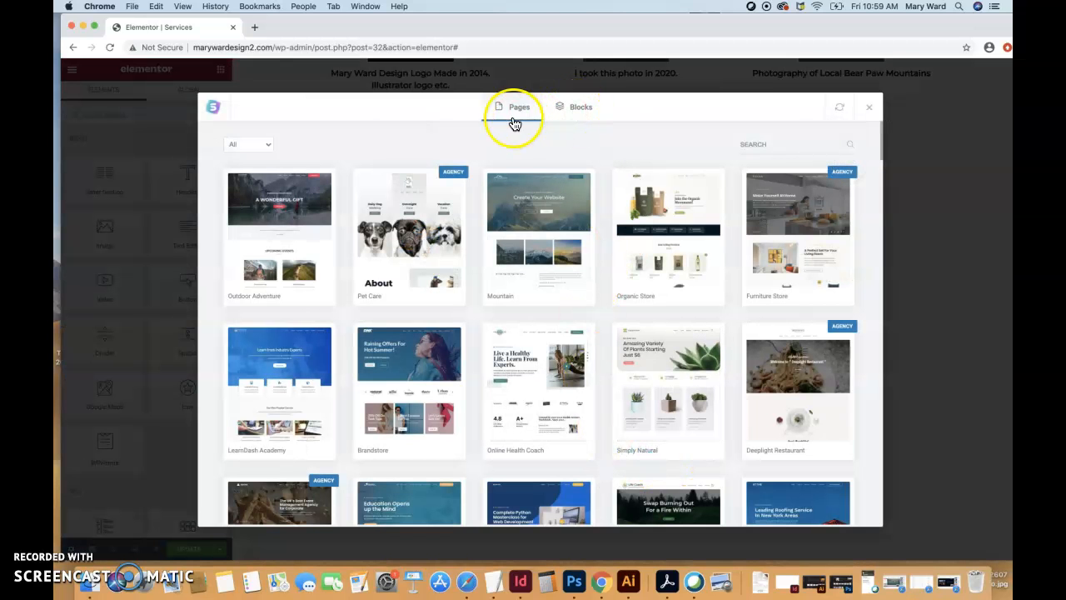
left_click(259, 154)
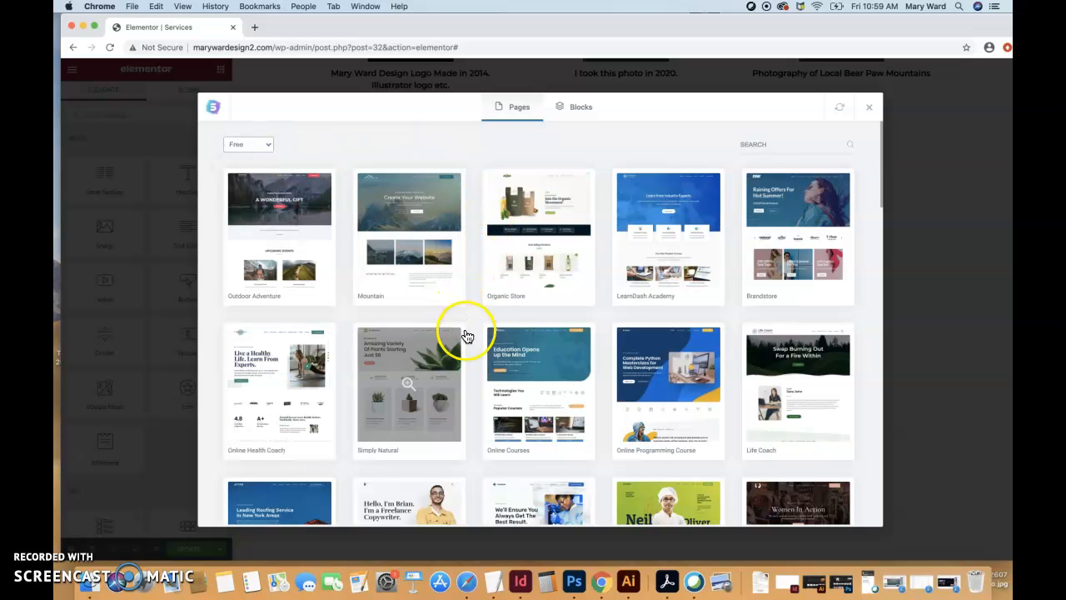
- Browse the free page templates, preview the Home page of the Custom Printing template, and return to its page list
scroll(474, 370, "down", 2)
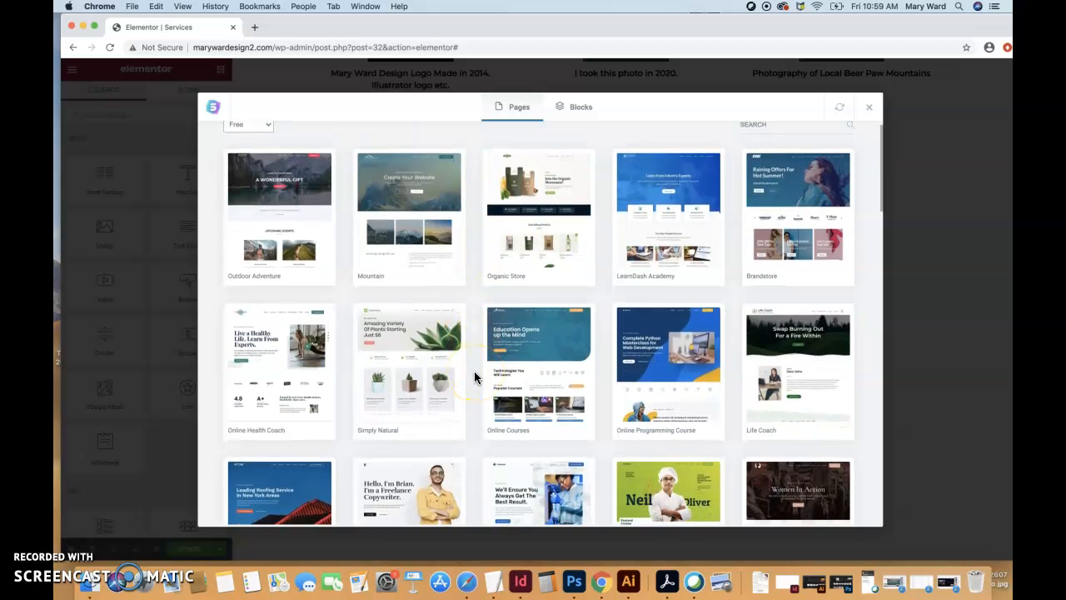
scroll(473, 376, "down", 3)
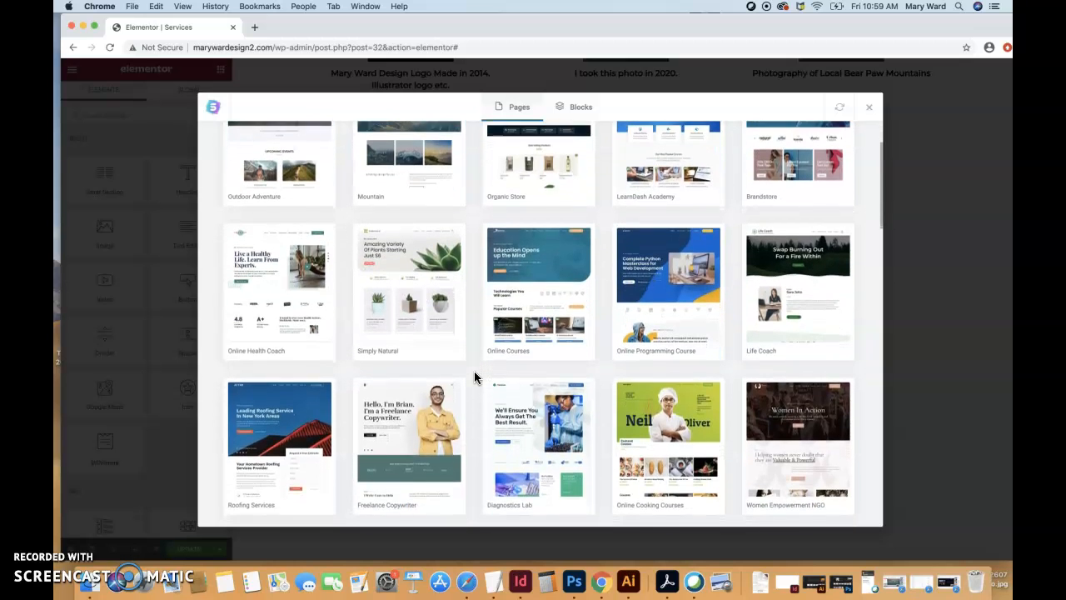
scroll(474, 377, "down", 5)
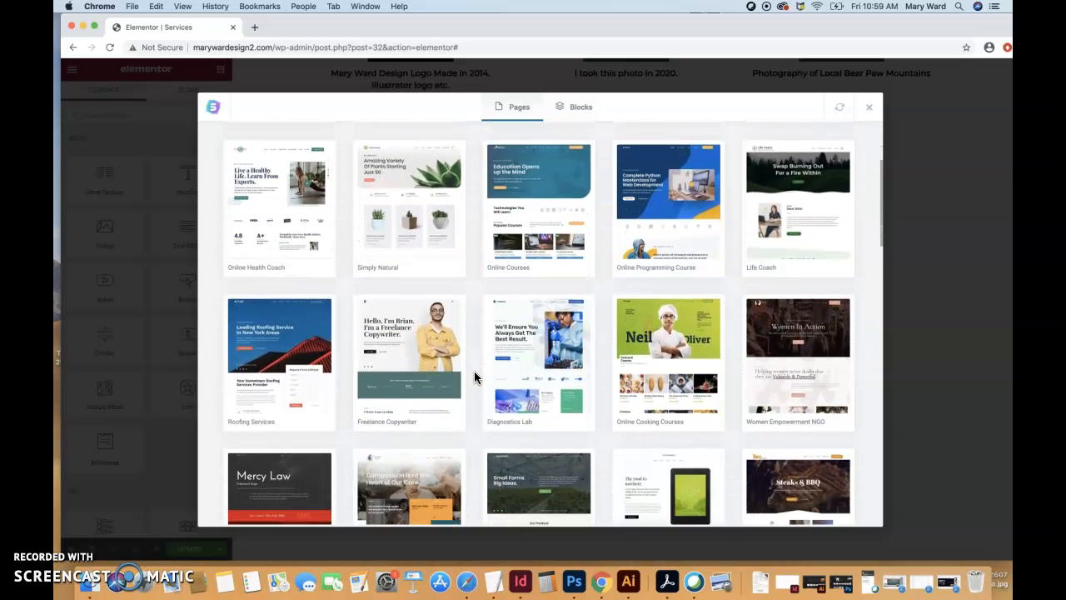
scroll(474, 376, "down", 3)
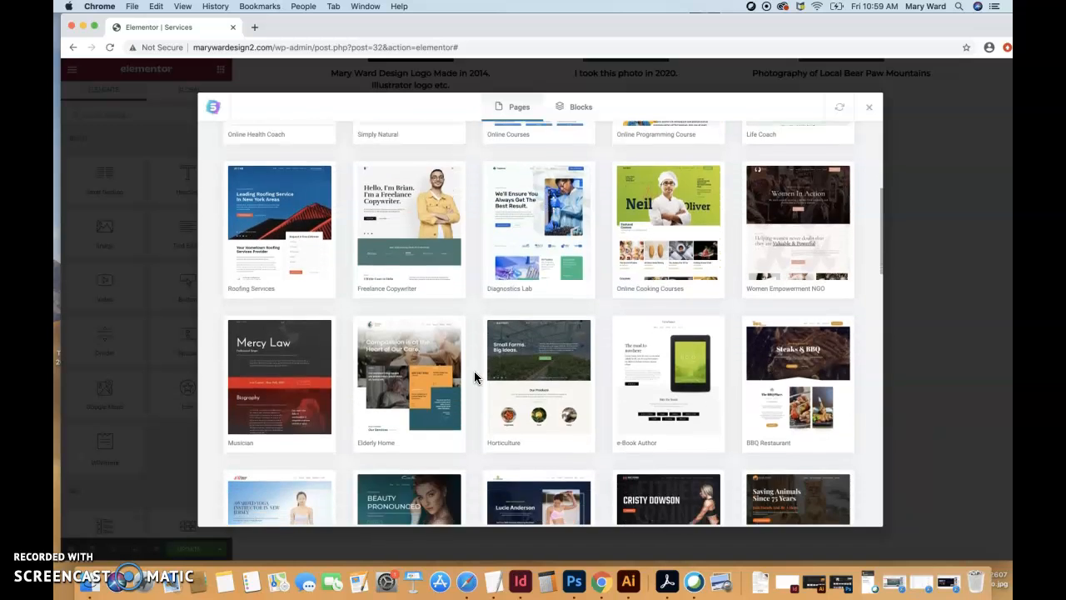
scroll(473, 376, "down", 6)
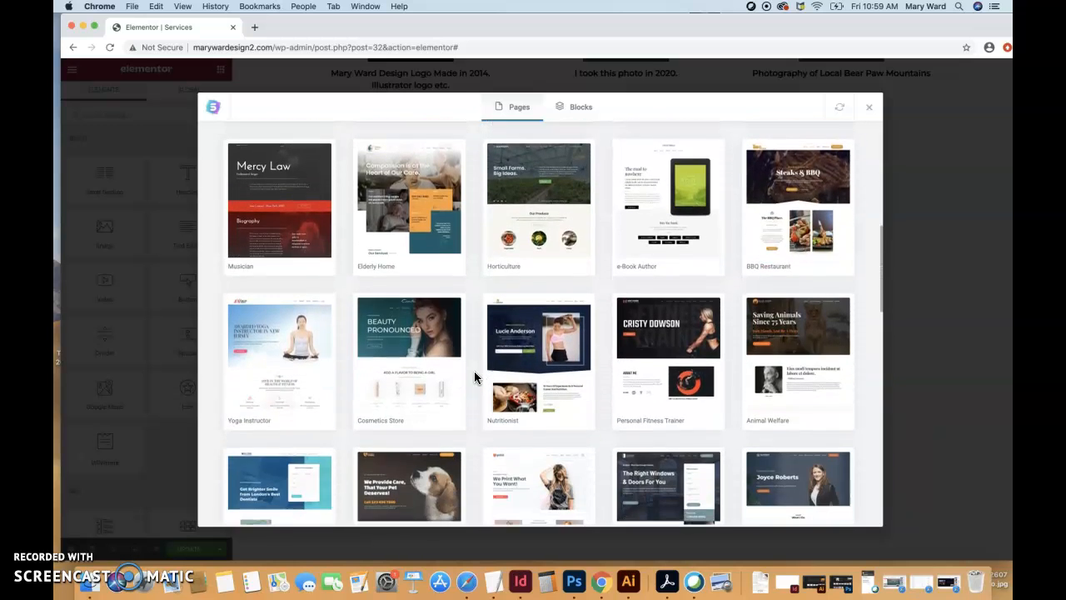
scroll(474, 376, "down", 5)
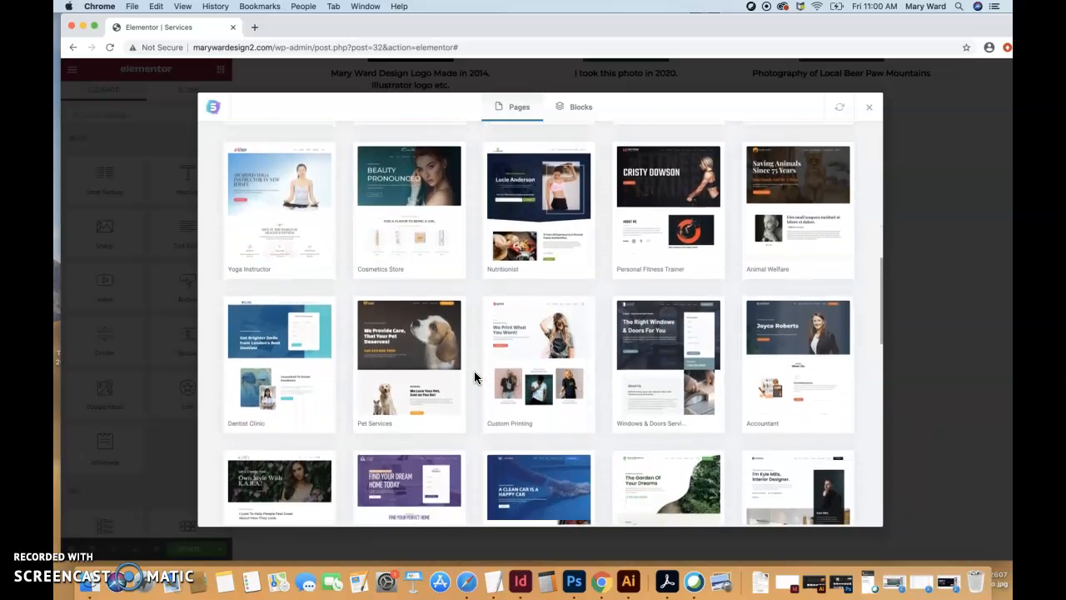
scroll(474, 370, "down", 1)
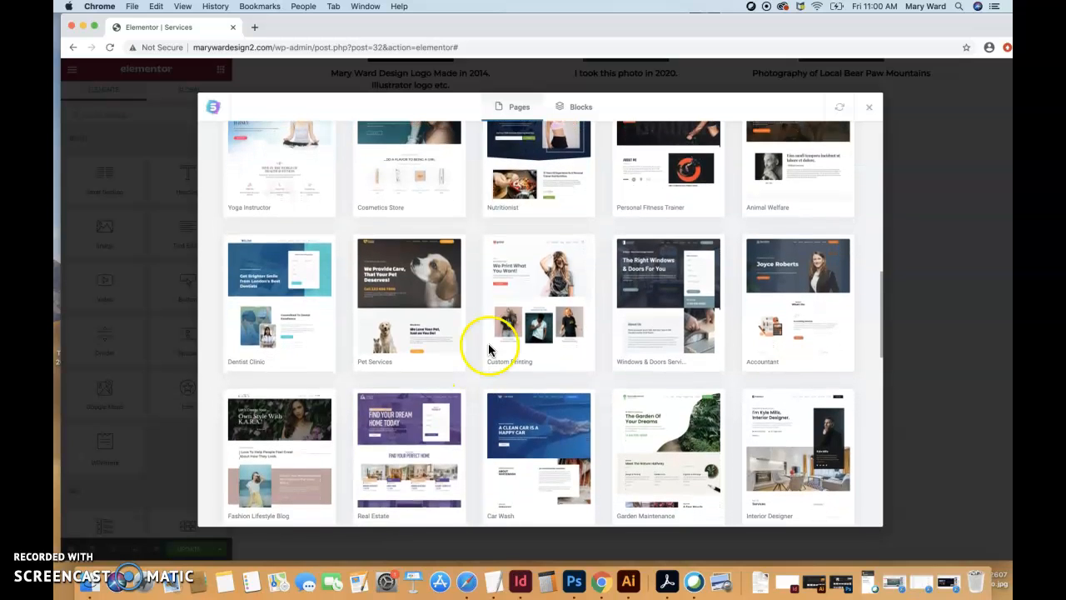
left_click(549, 329)
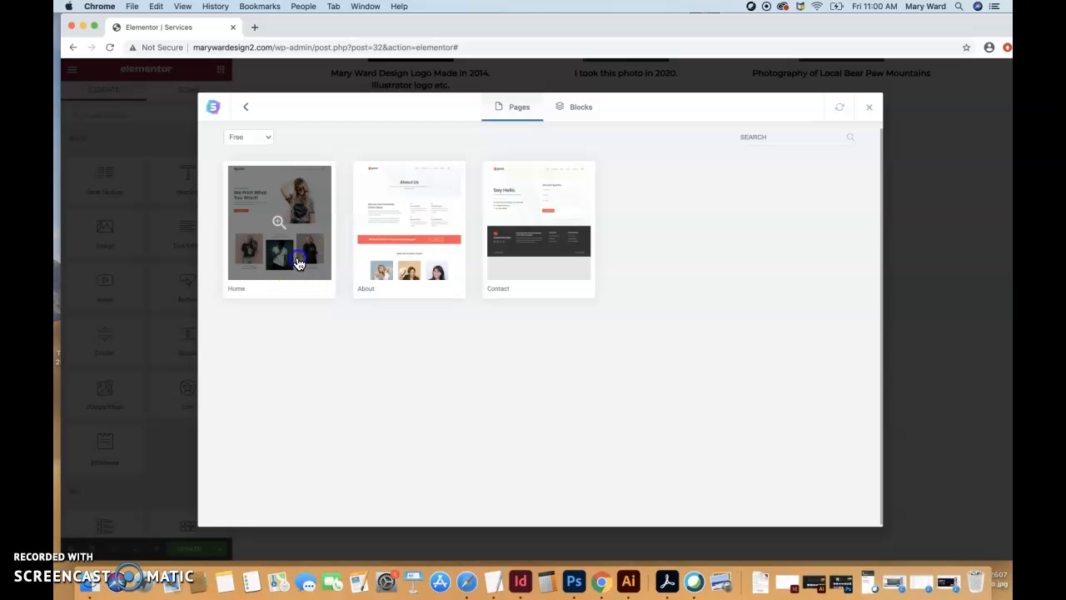
left_click(298, 263)
scroll(436, 355, "down", 3)
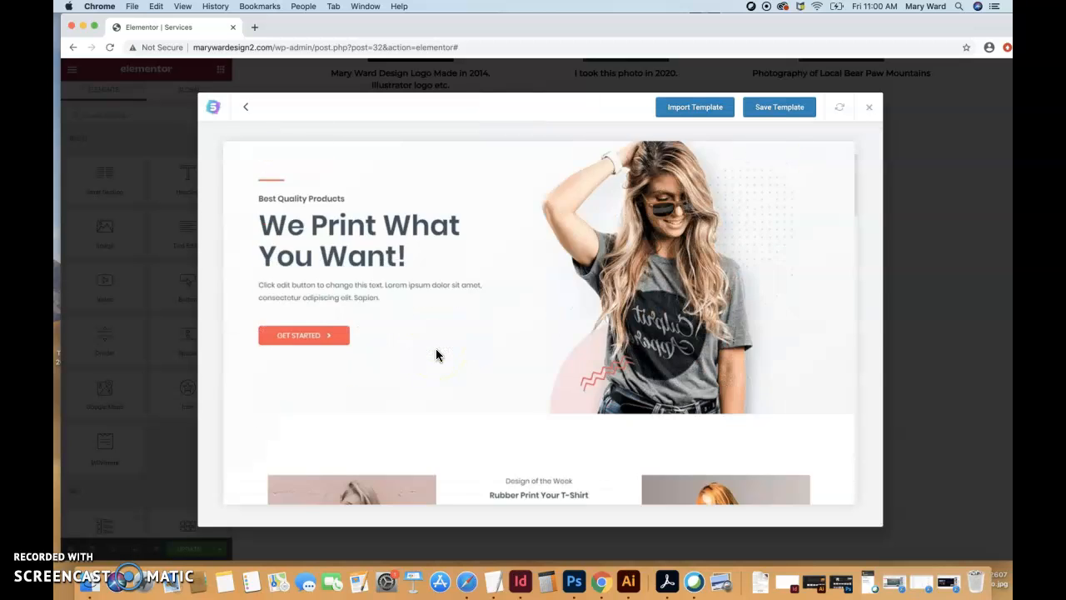
scroll(435, 354, "down", 5)
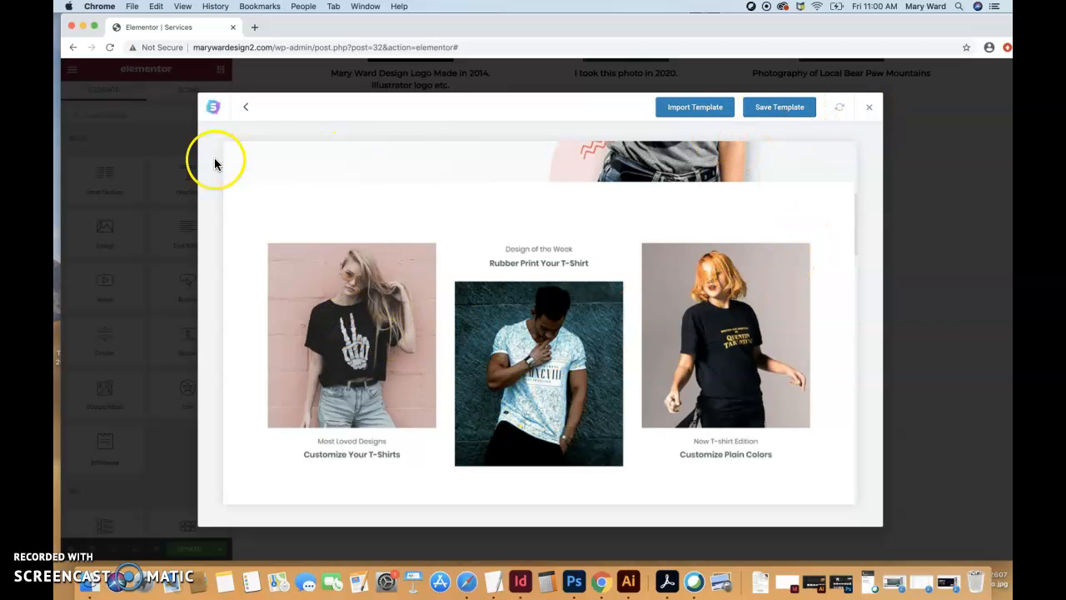
left_click(251, 109)
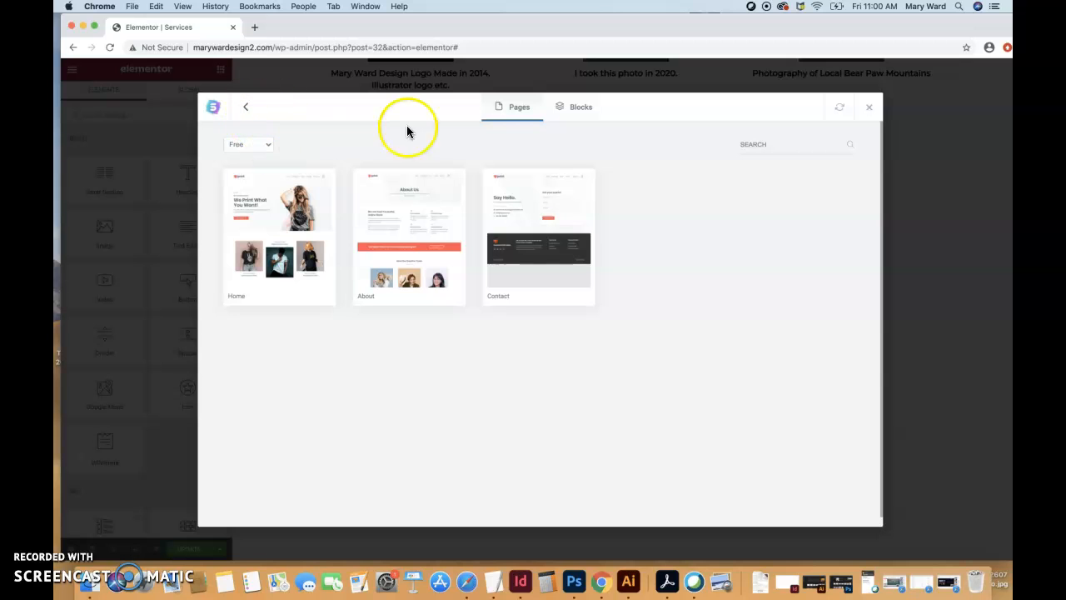
- Browse the library's block templates and open the preview of the light Project Sites portfolio block
left_click(576, 118)
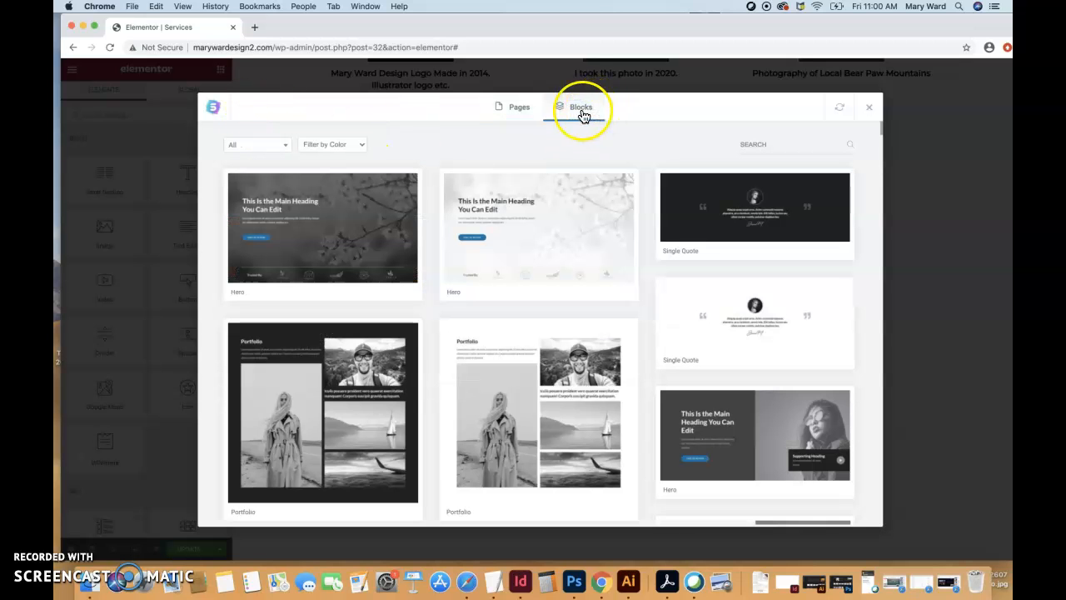
scroll(638, 345, "down", 5)
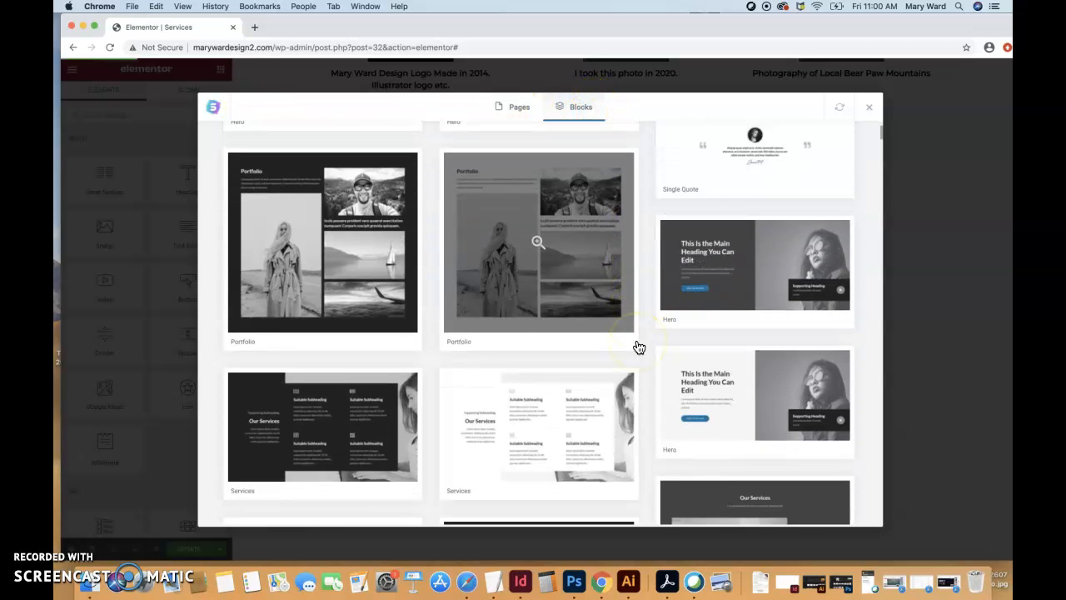
scroll(638, 345, "down", 5)
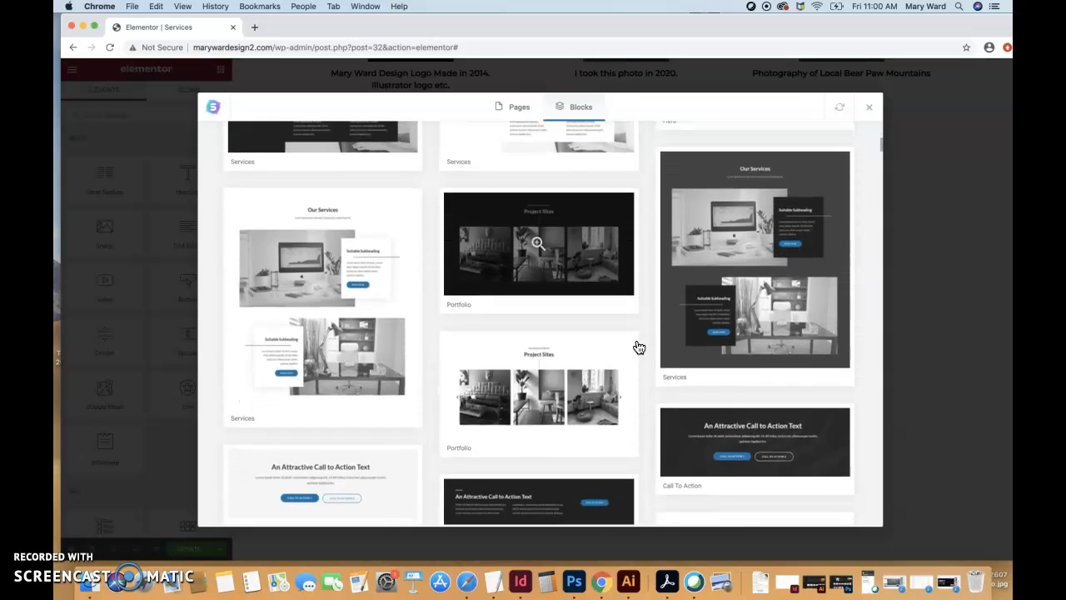
scroll(637, 347, "down", 1)
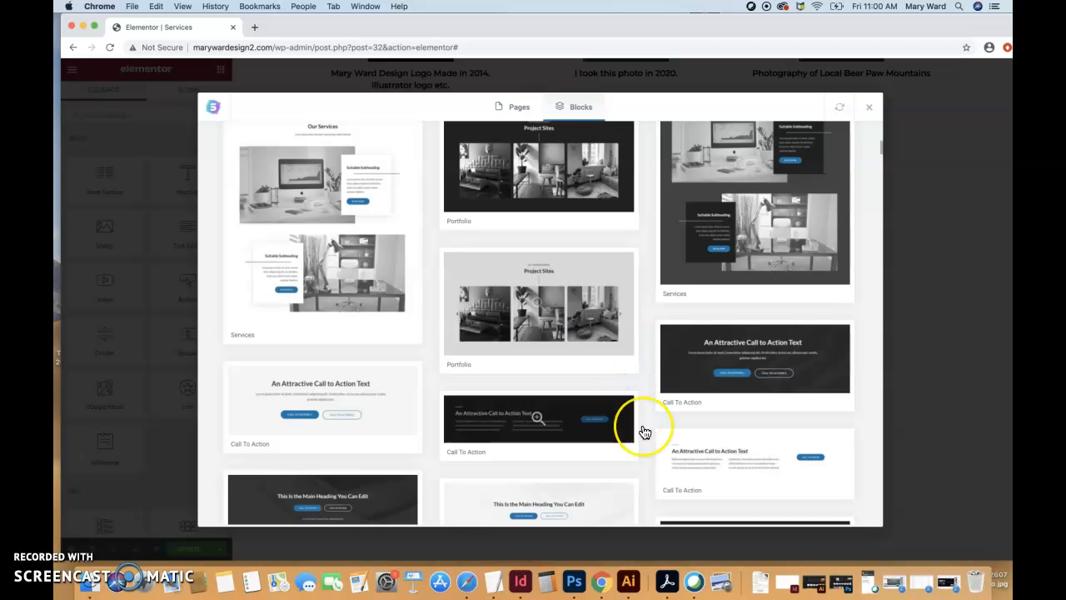
scroll(642, 428, "down", 3)
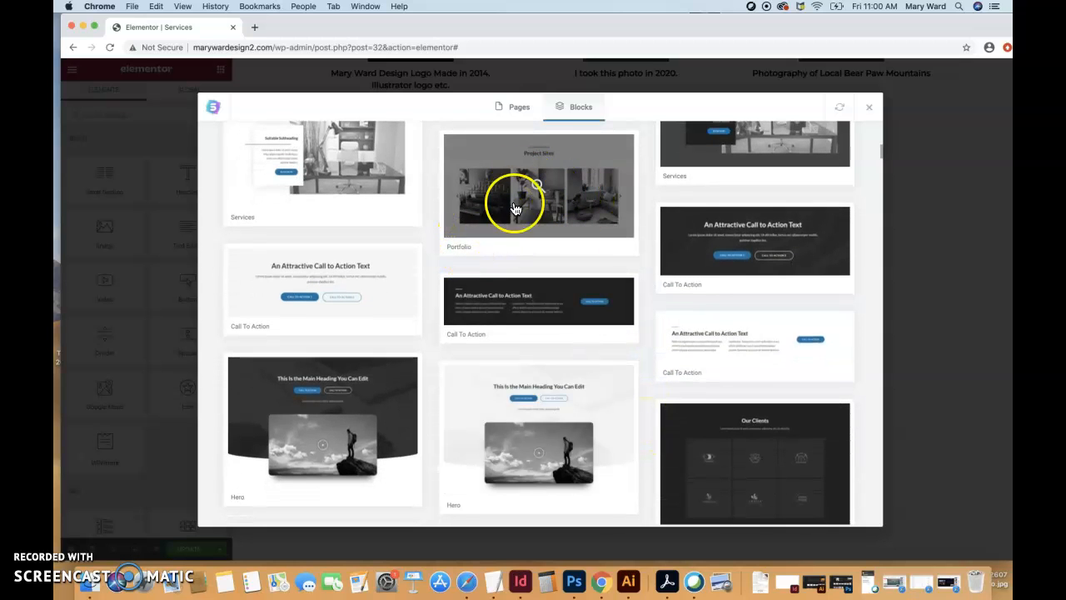
left_click(582, 194)
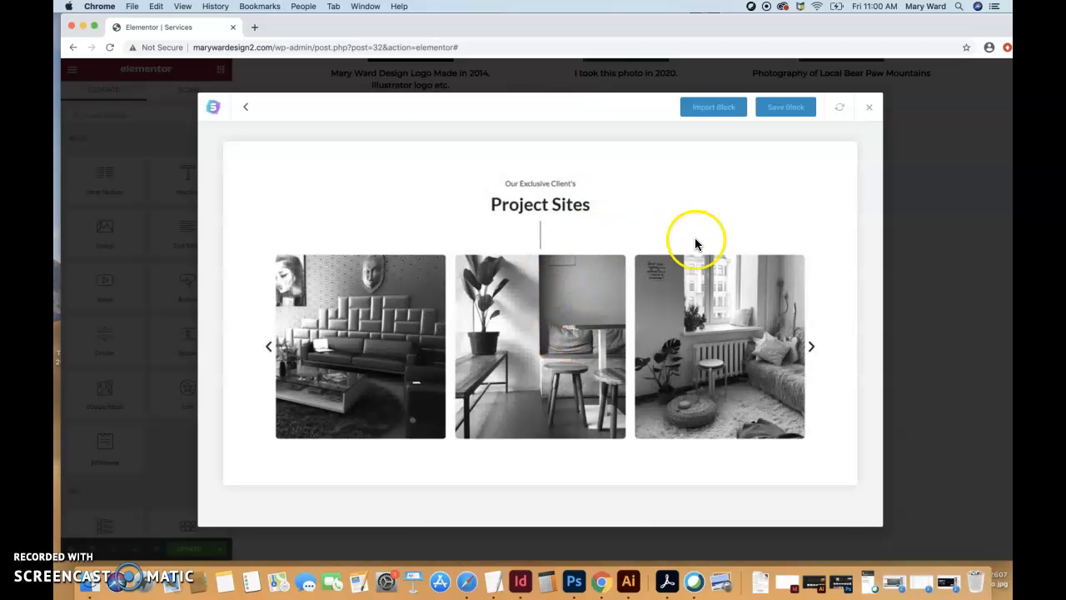